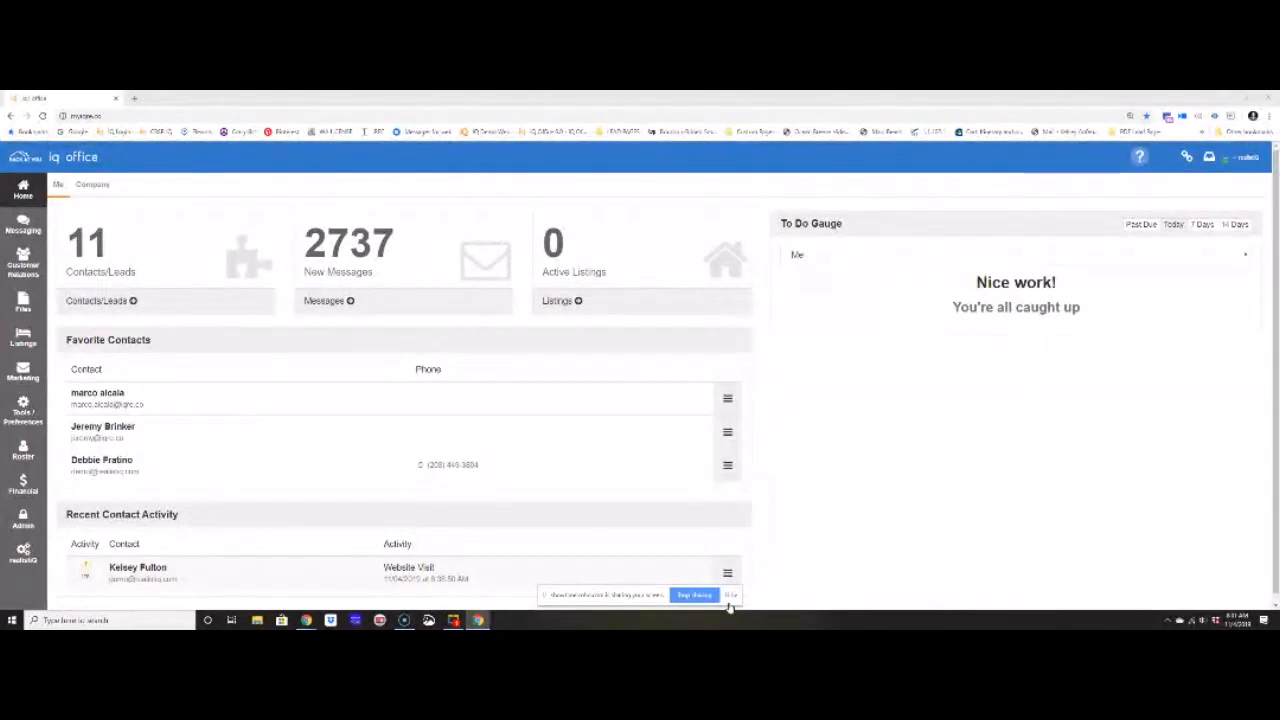
Switch to acting as the Elko agent listed fourth in the Act As choices.
left_click(730, 596)
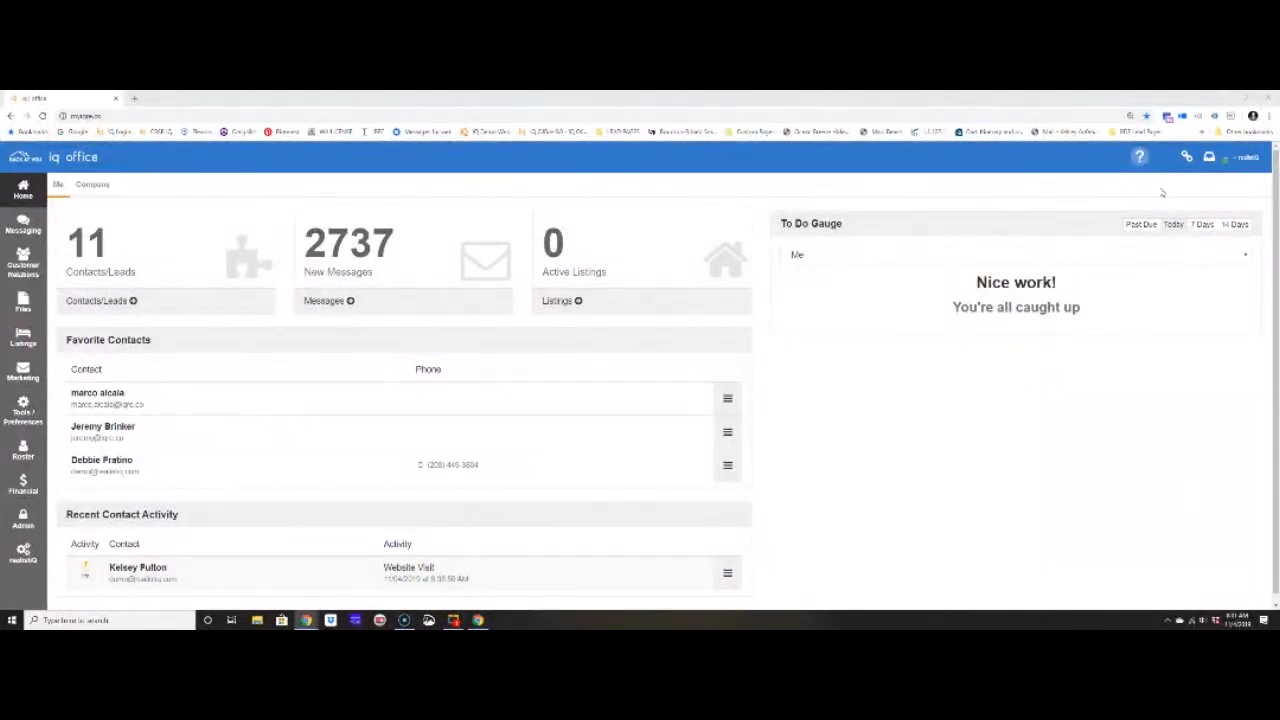
left_click(1248, 157)
left_click(1220, 343)
left_click(732, 189)
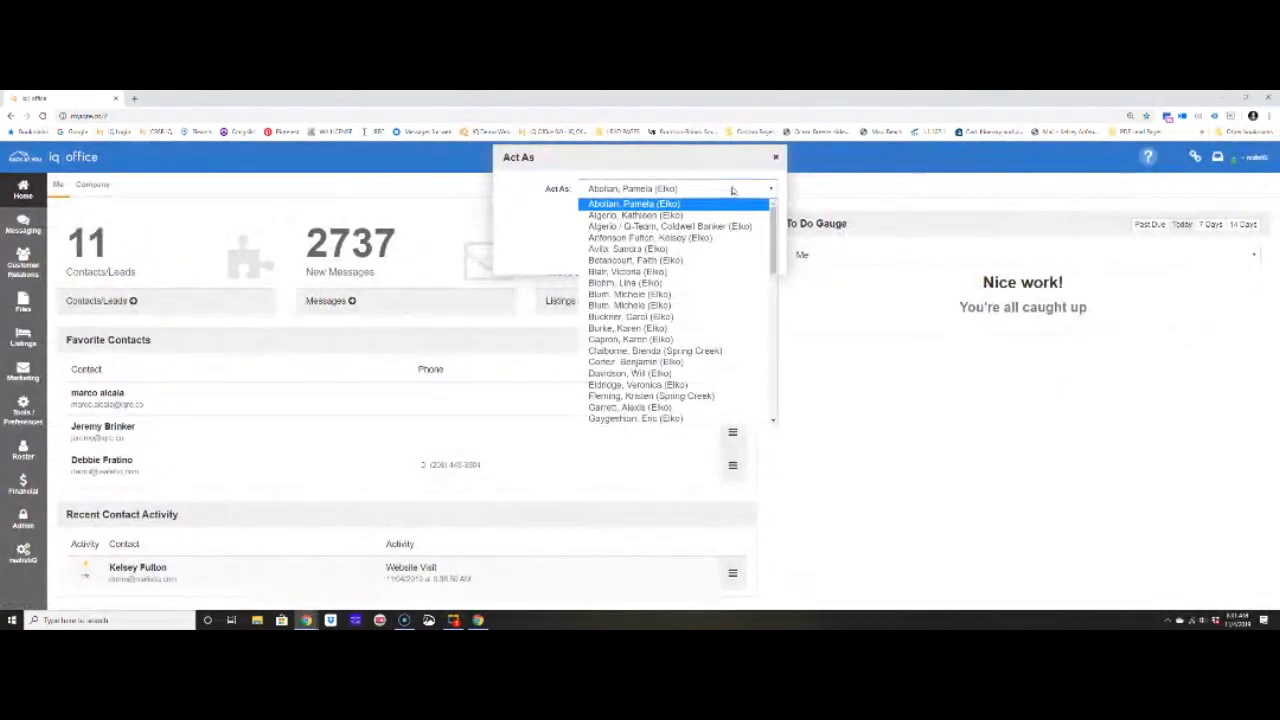
left_click(697, 238)
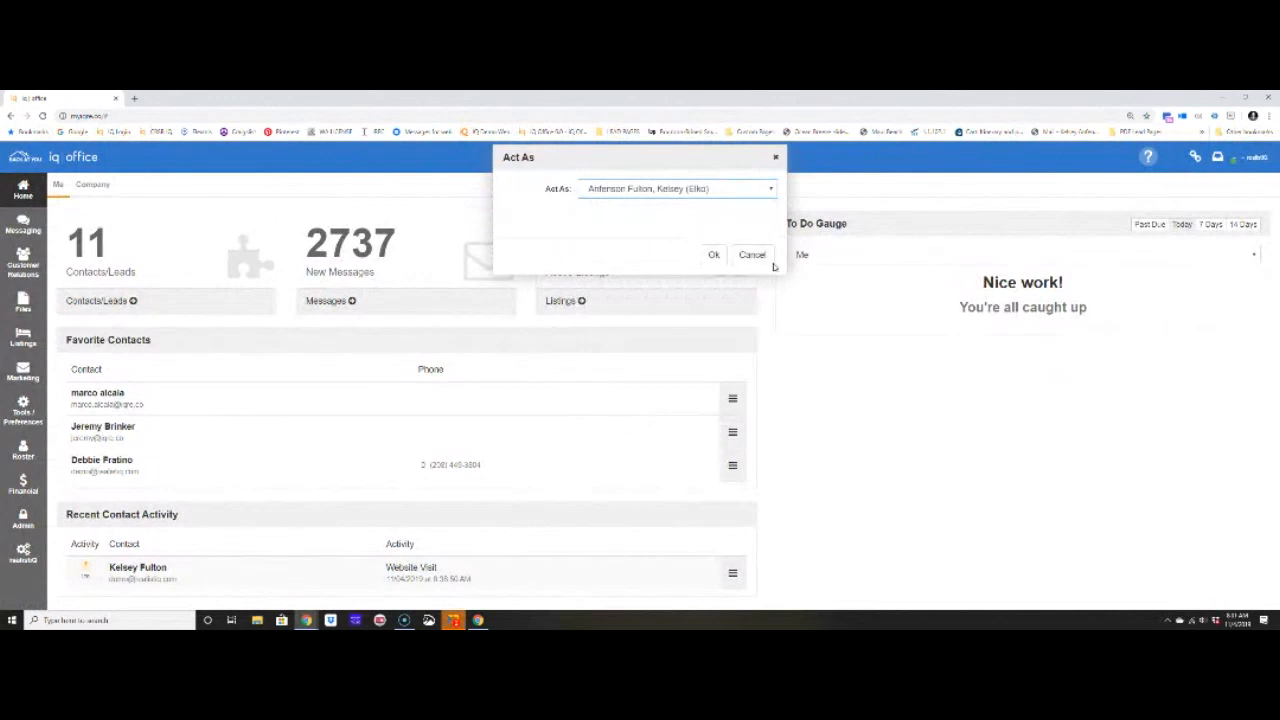
left_click(713, 254)
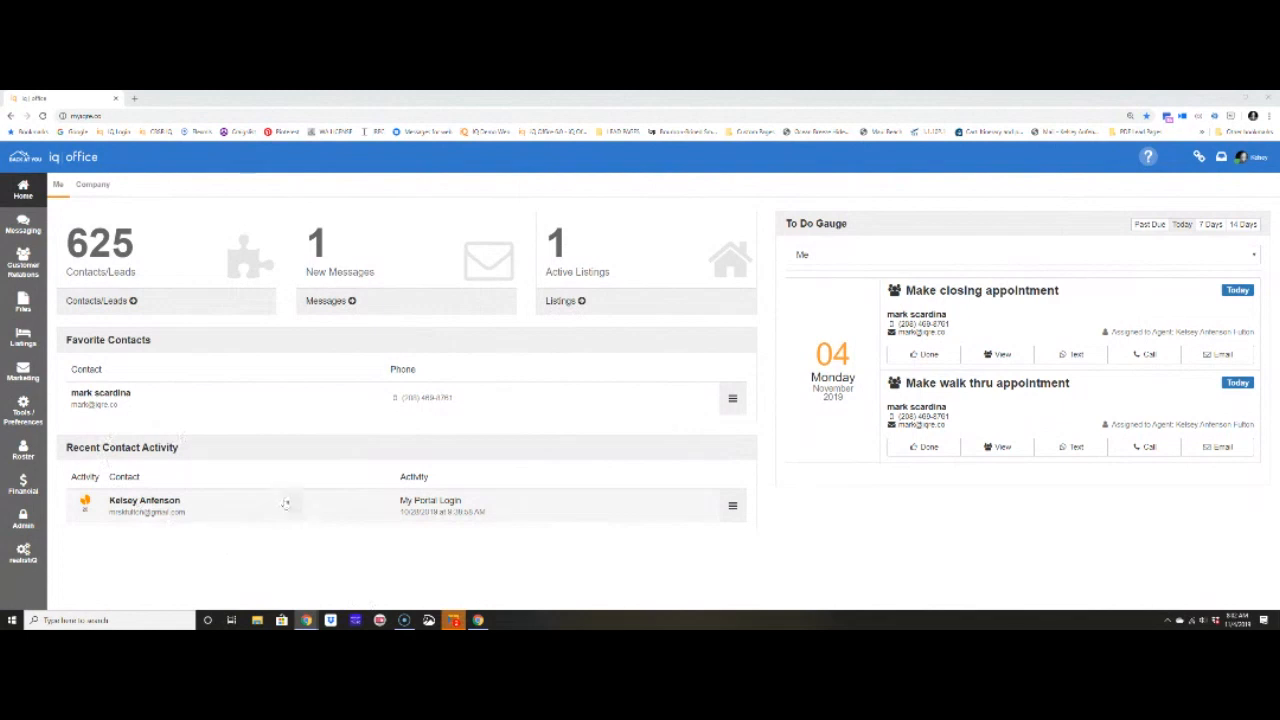
Open the full contacts list from the Contacts/Leads summary and open the first contact's record.
left_click_drag(64, 449, 183, 457)
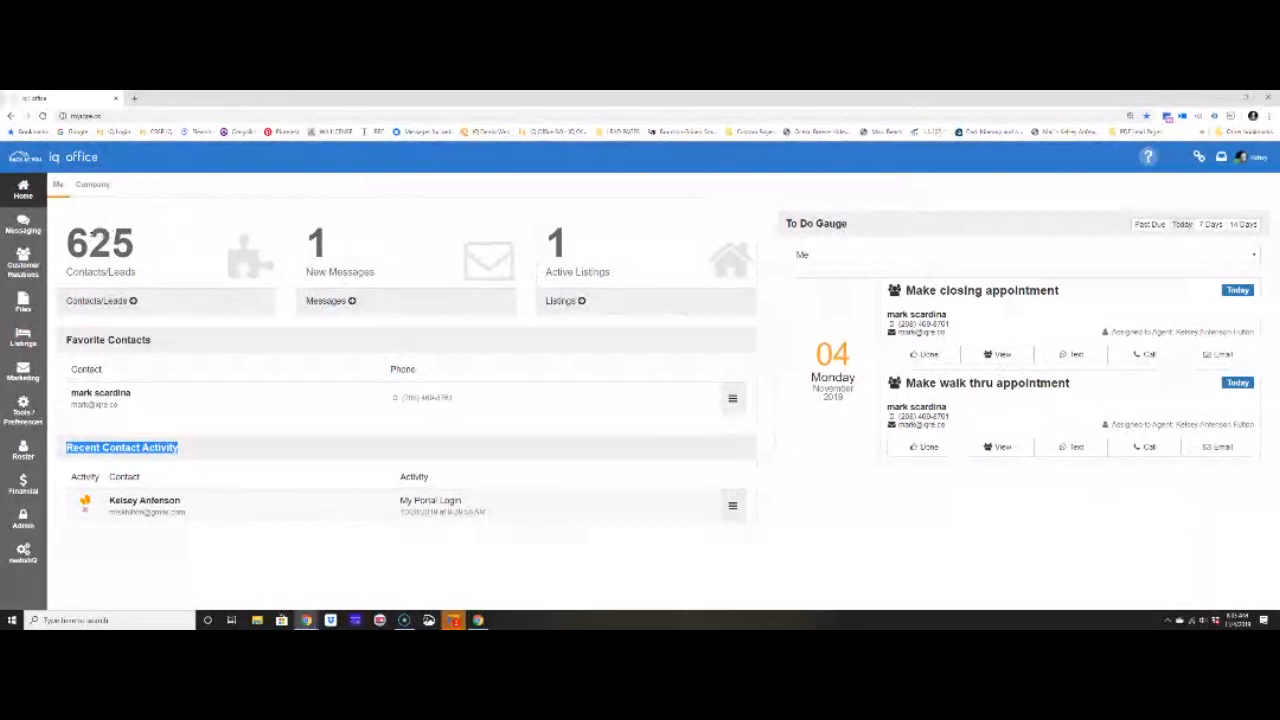
left_click(95, 301)
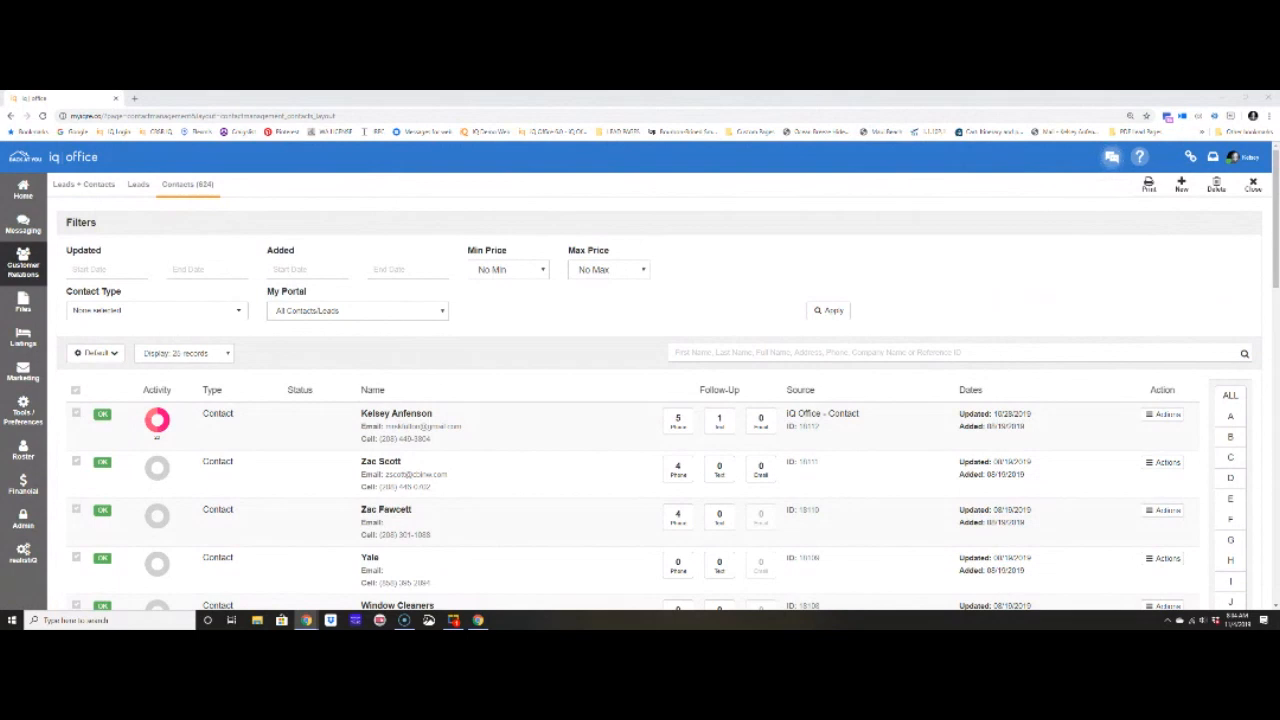
mouse_move(165, 426)
left_click(475, 431)
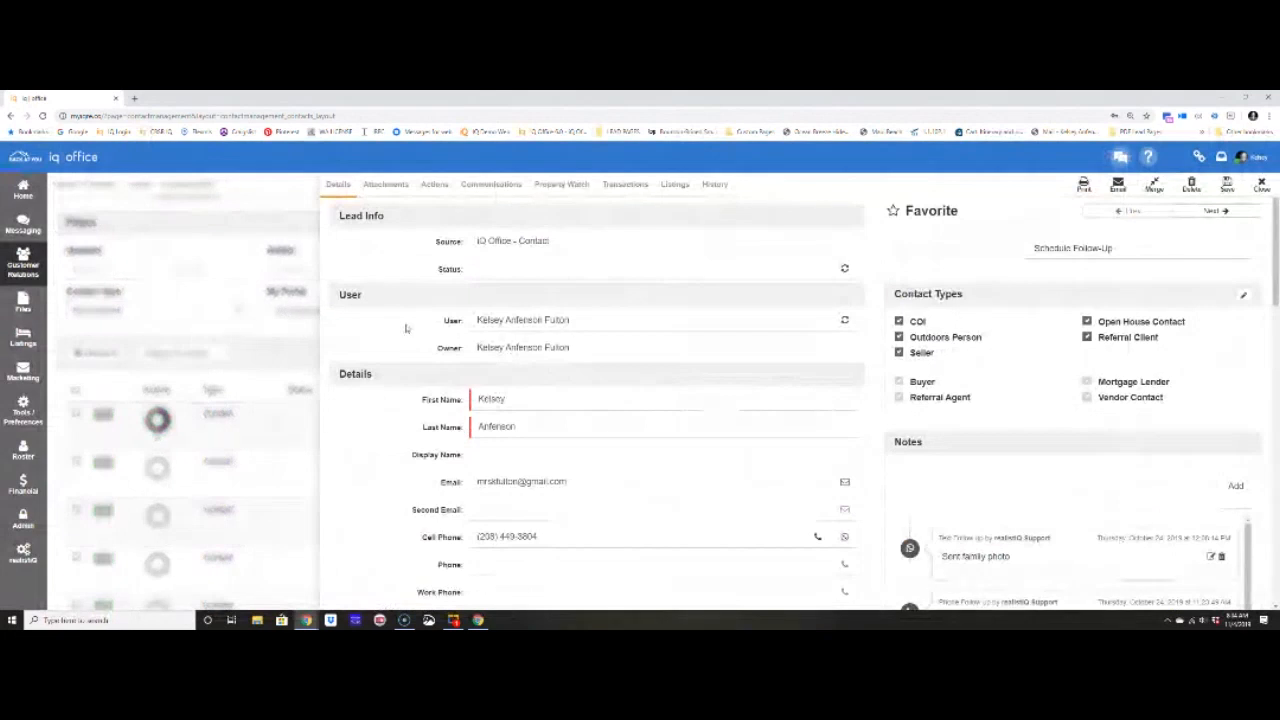
Review the action plans that can be added to the contact, closing the list without adding any.
left_click(435, 186)
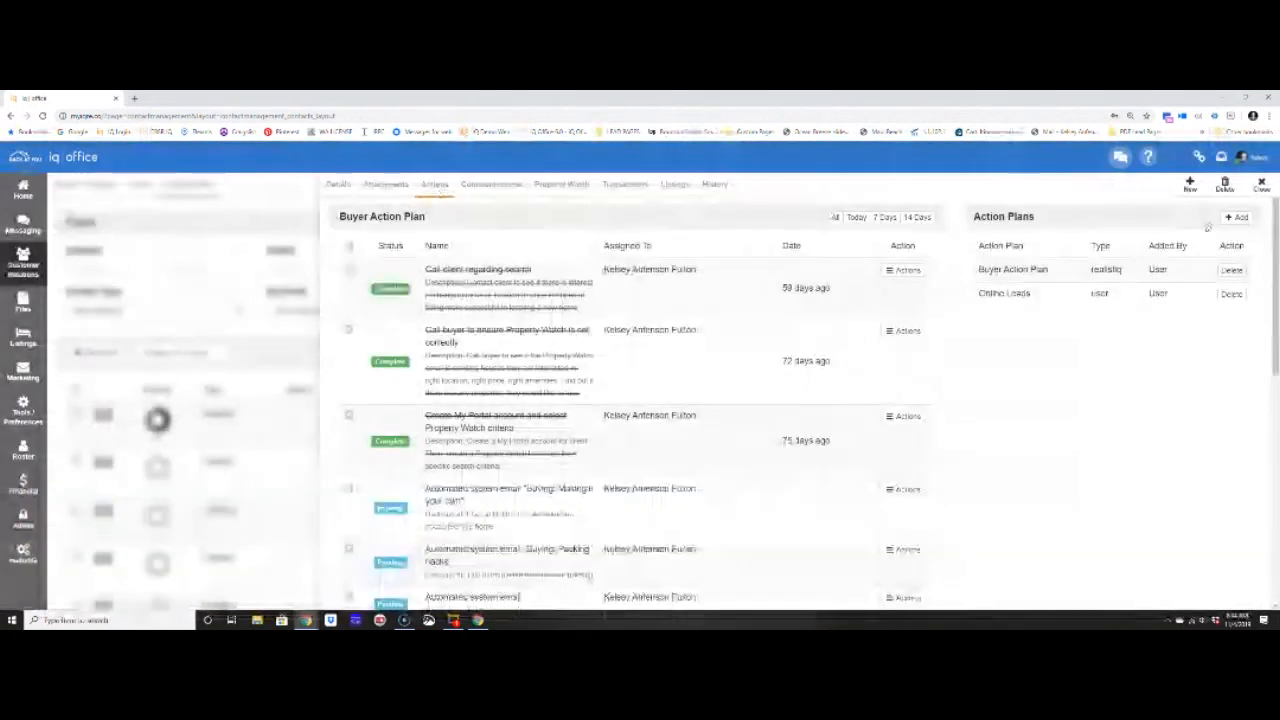
left_click(1238, 217)
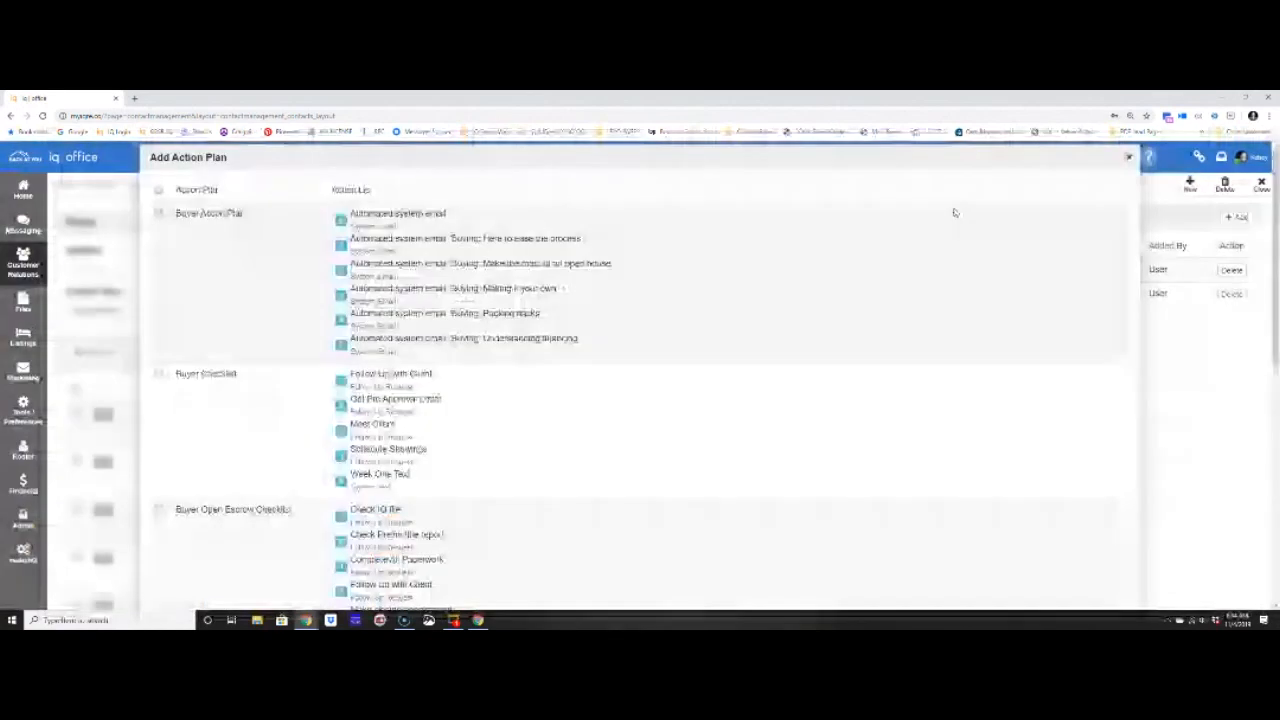
scroll(645, 289, "down", 15)
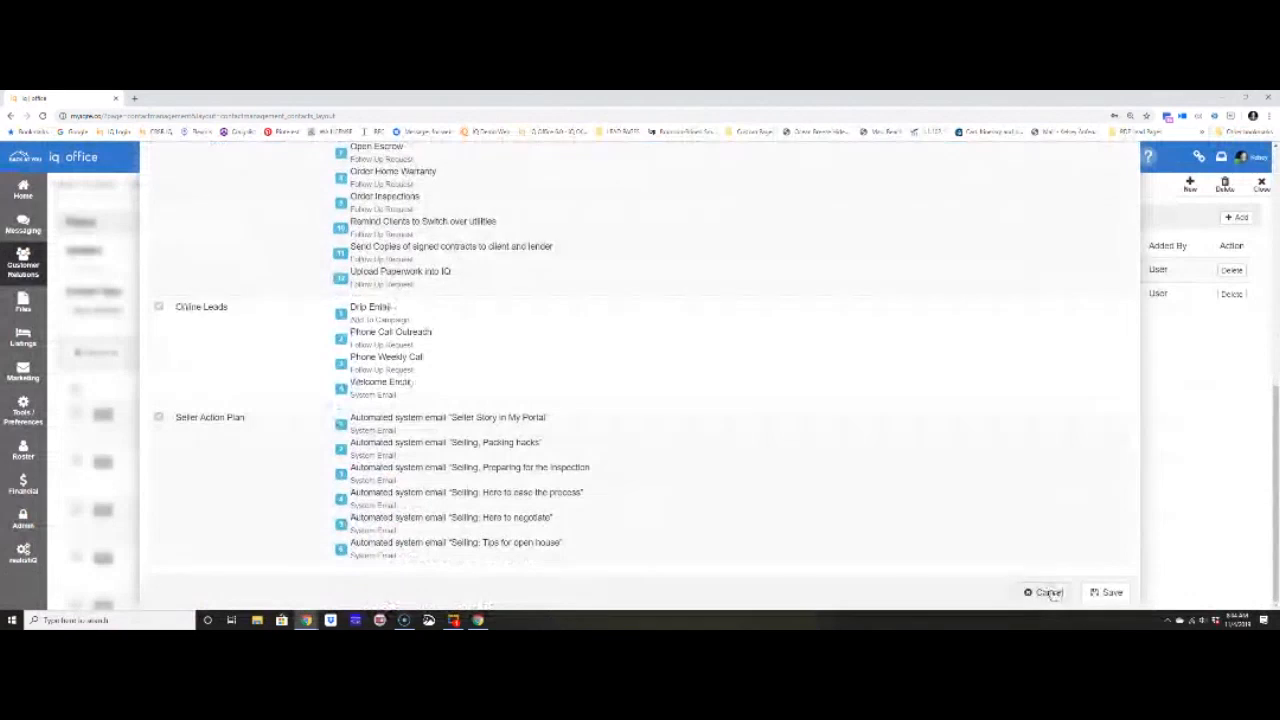
left_click(1047, 592)
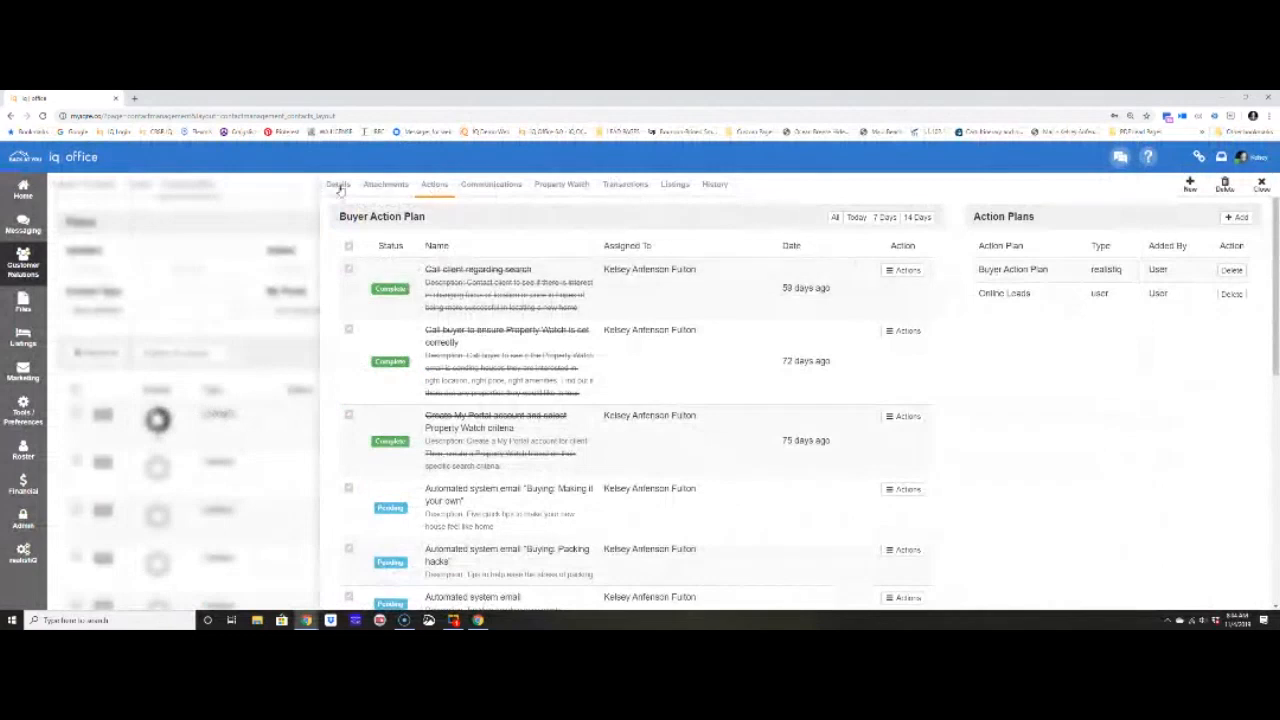
Start scheduling a follow-up from the contact's details and name the action "Monthly Check in Point".
left_click(338, 185)
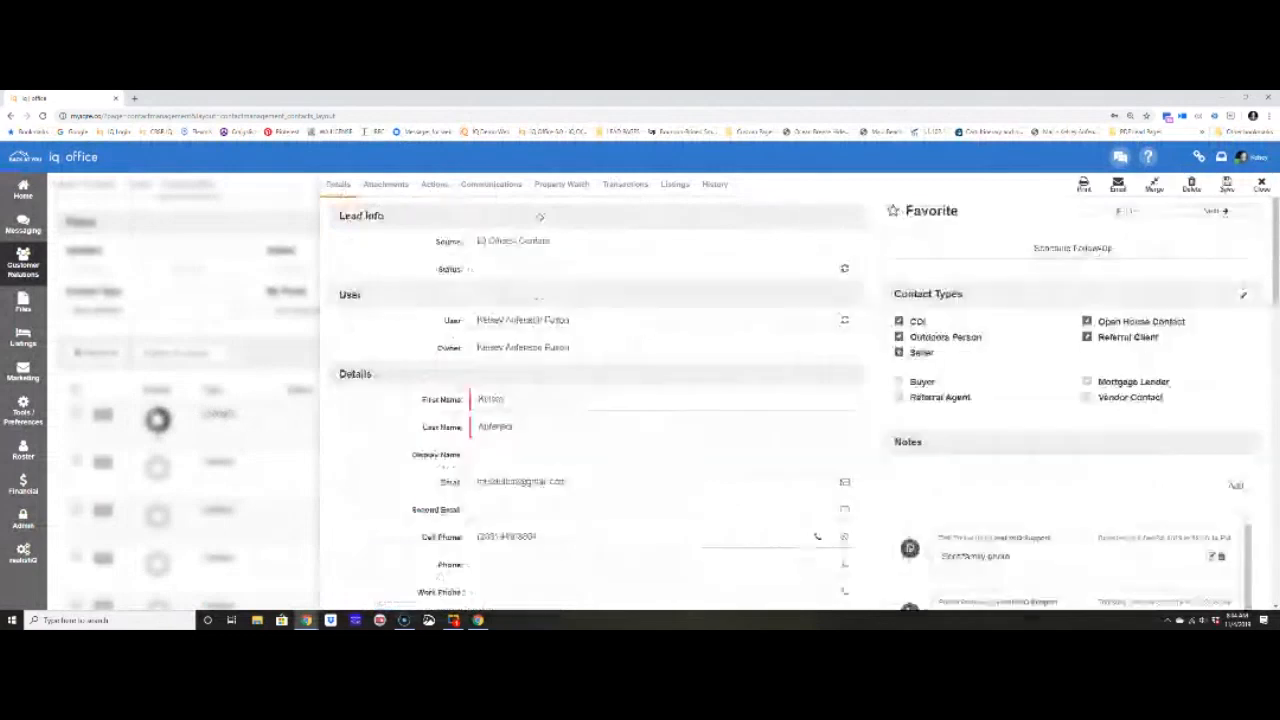
left_click(1049, 252)
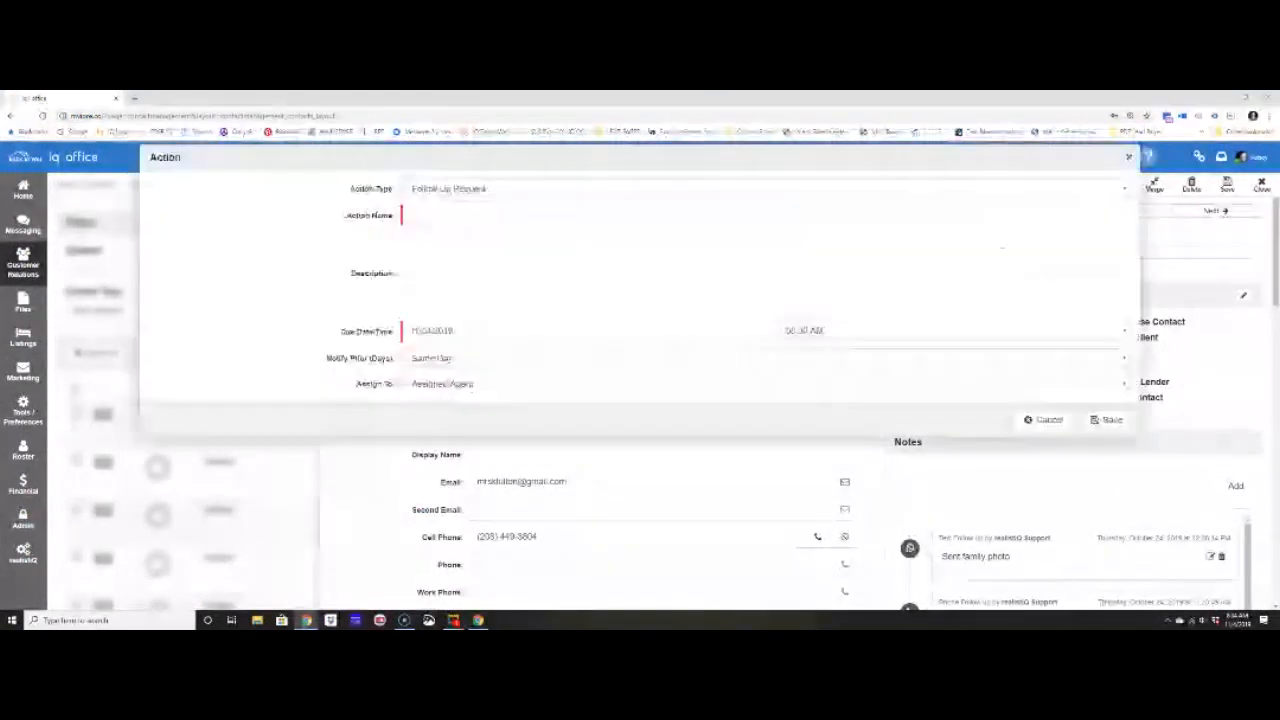
left_click(464, 218)
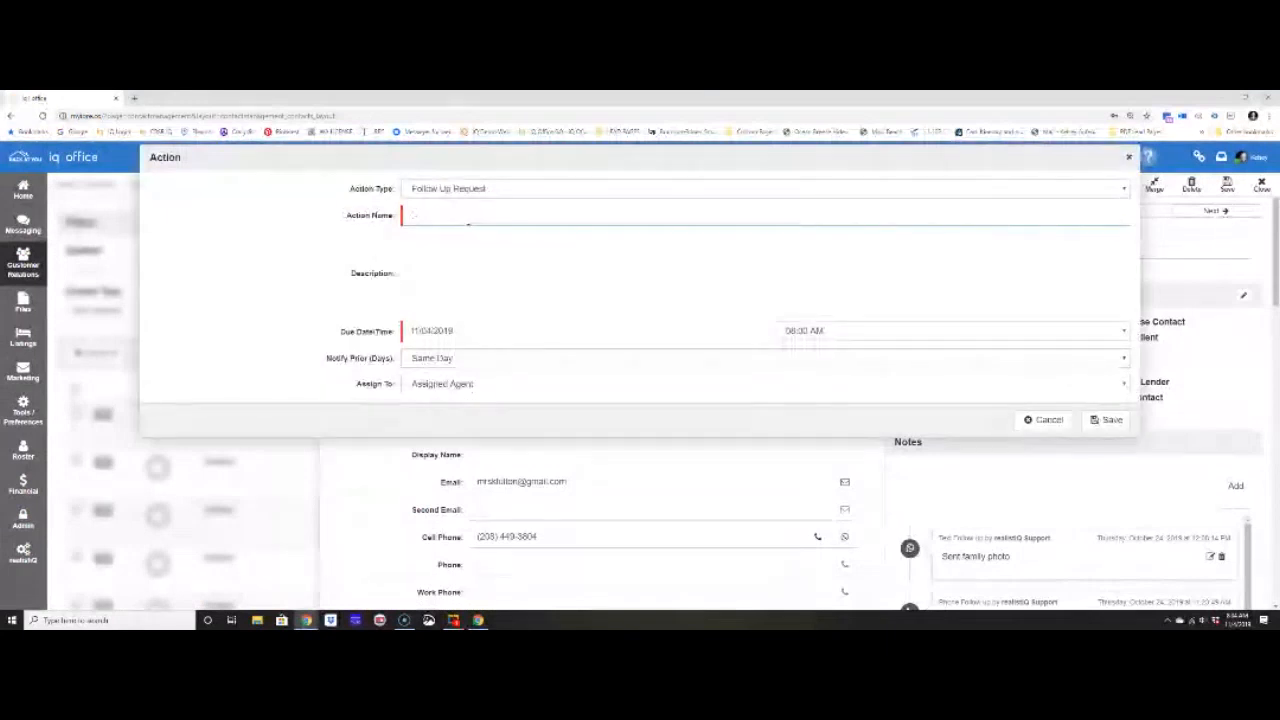
type("Mul")
type("y C")
type("heckin Point")
right_click(470, 216)
left_click(484, 243)
Describe the action as having seen the contact at the grocery store and needing to check in monthly about real estate.
left_click(463, 266)
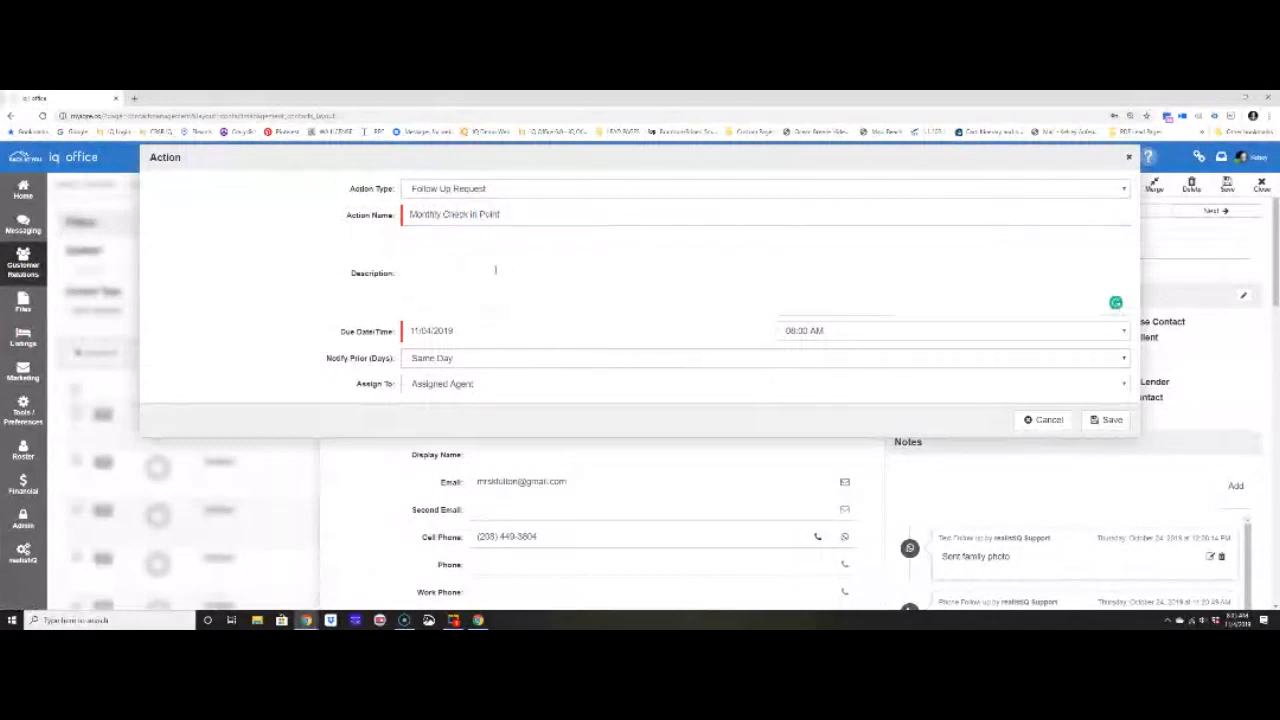
type("Saw Kelsey at the gy")
type("ocery store need to check in")
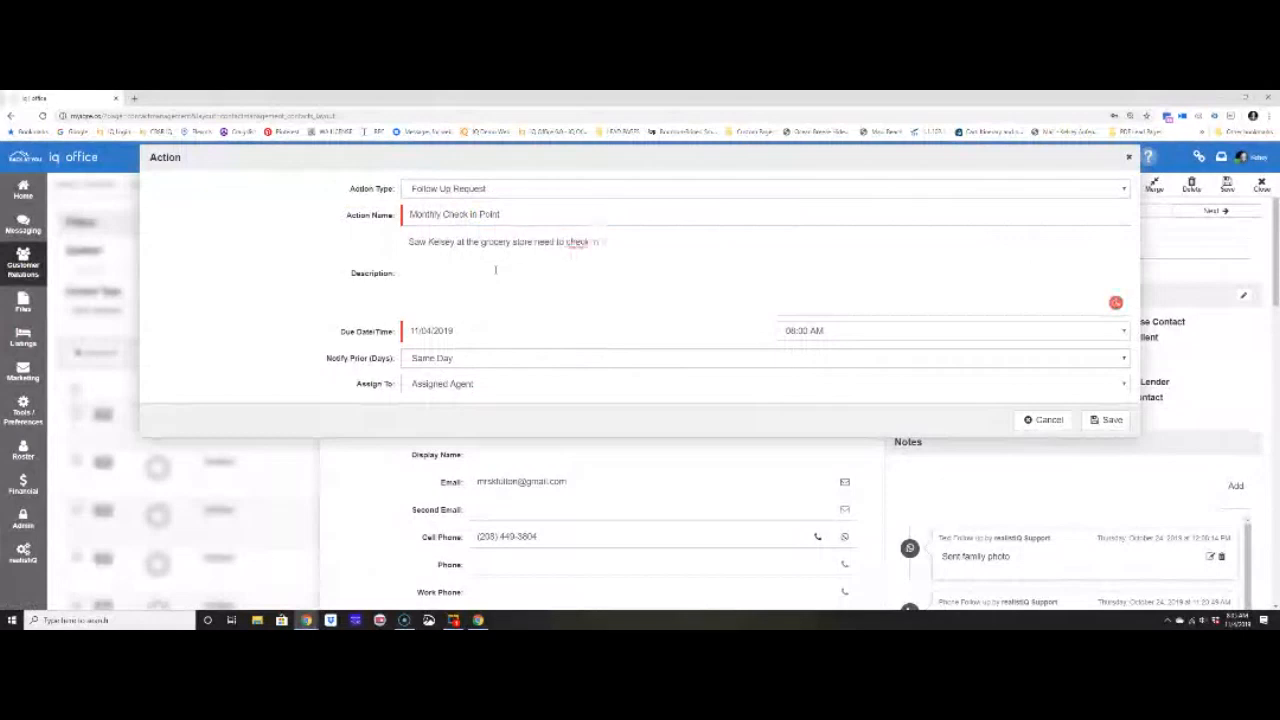
type(" monthly about real estate")
Set the follow-up's due date to 11/12/2019 at 09:00 AM and save the action.
left_click(419, 331)
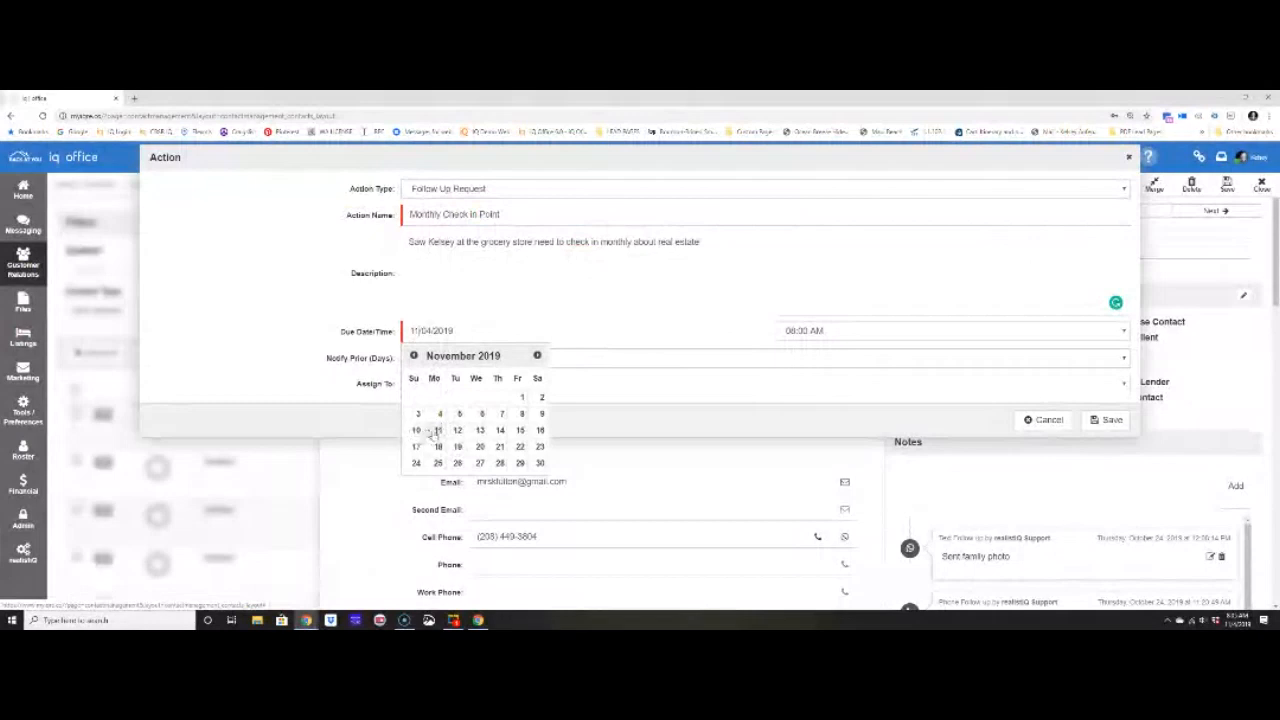
left_click(457, 431)
left_click(817, 338)
scroll(843, 560, "down", 3)
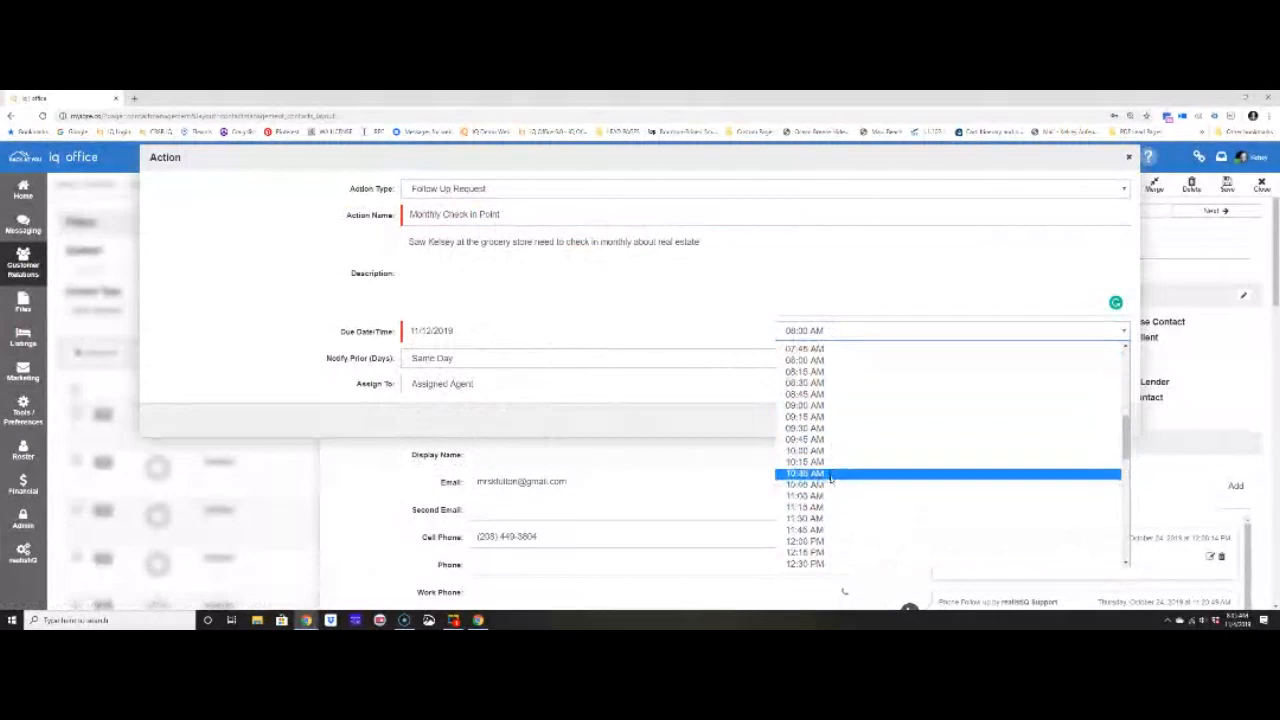
left_click(832, 407)
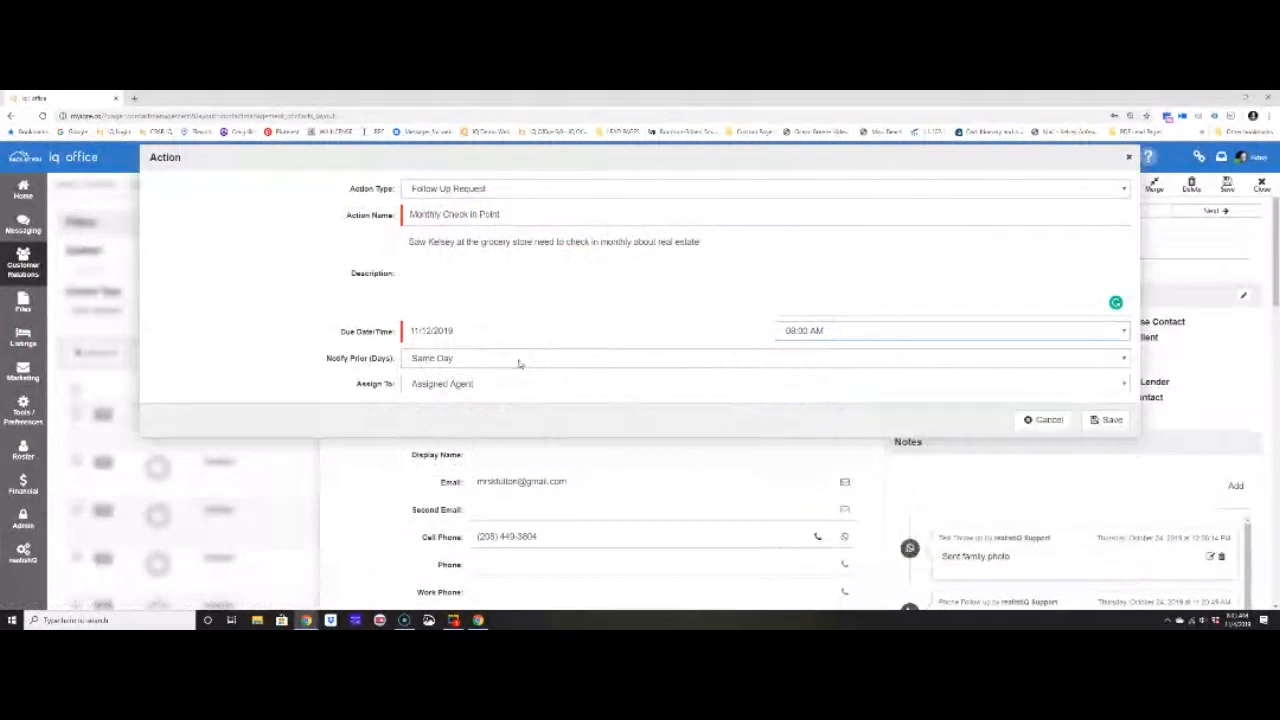
left_click(1112, 420)
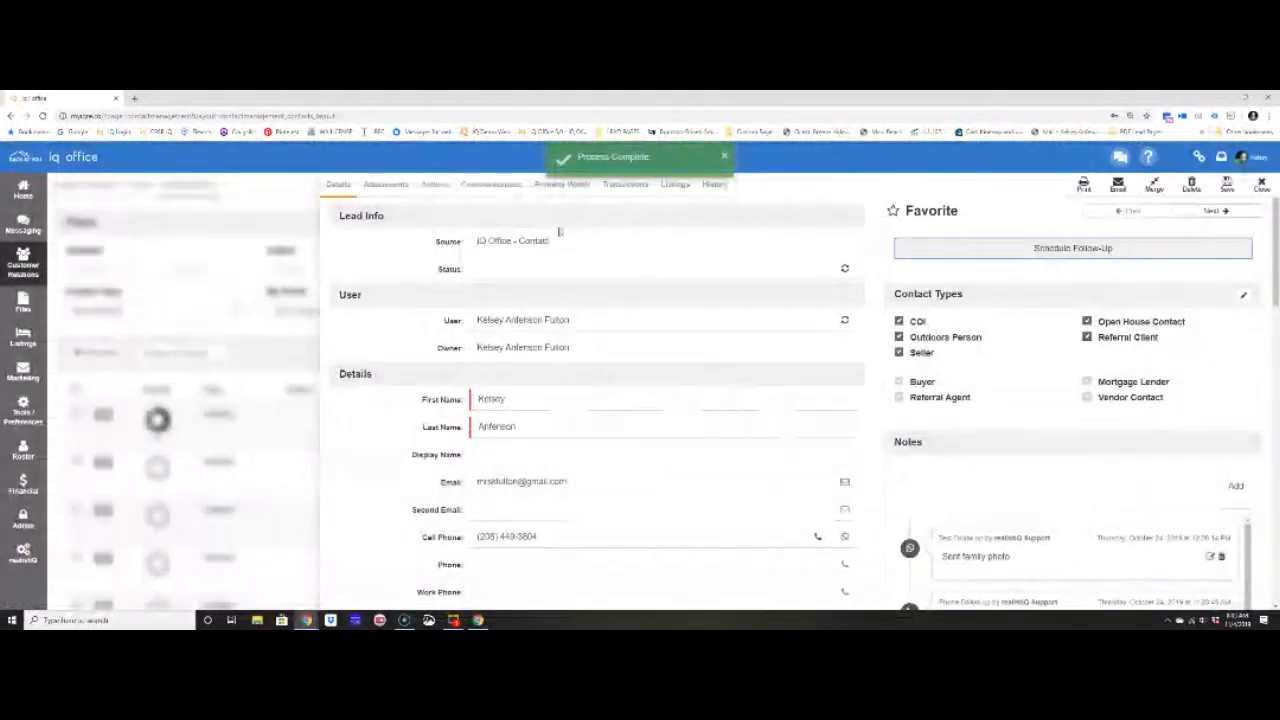
Check the contact's individually added actions for the Monthly Check in Point entry.
left_click(434, 186)
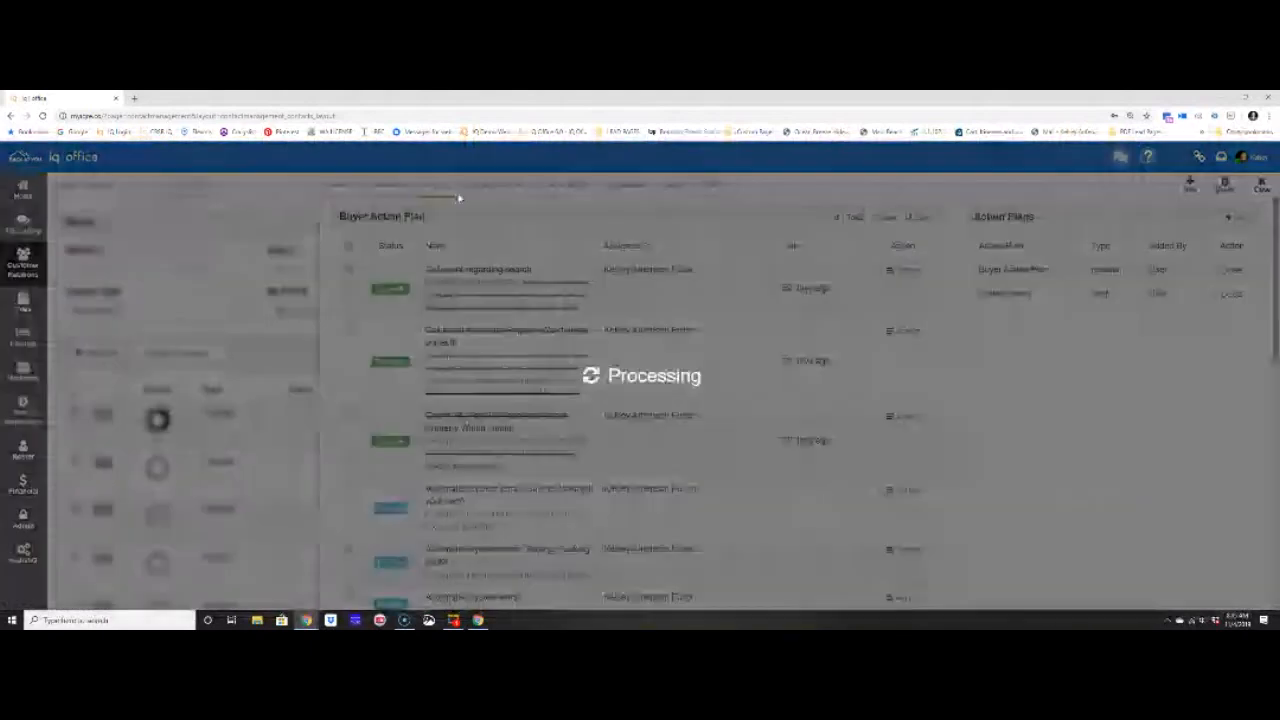
scroll(696, 332, "down", 3)
scroll(696, 332, "down", 5)
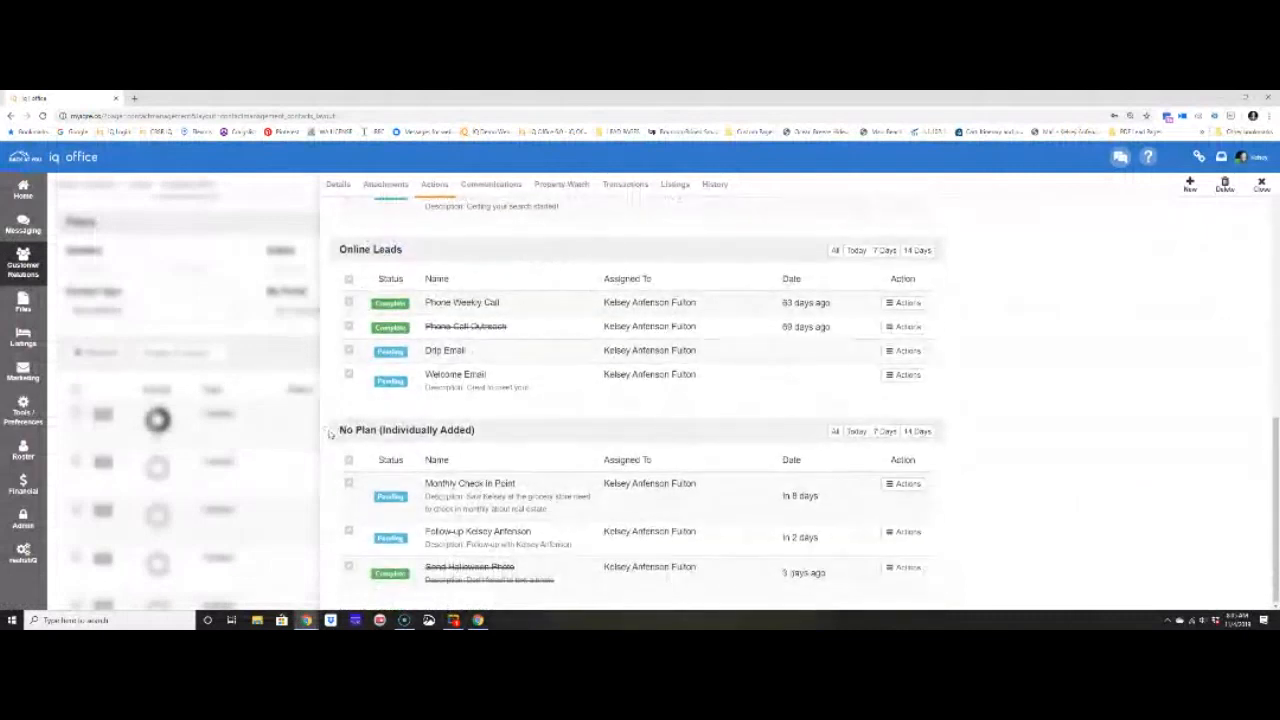
left_click_drag(336, 430, 495, 433)
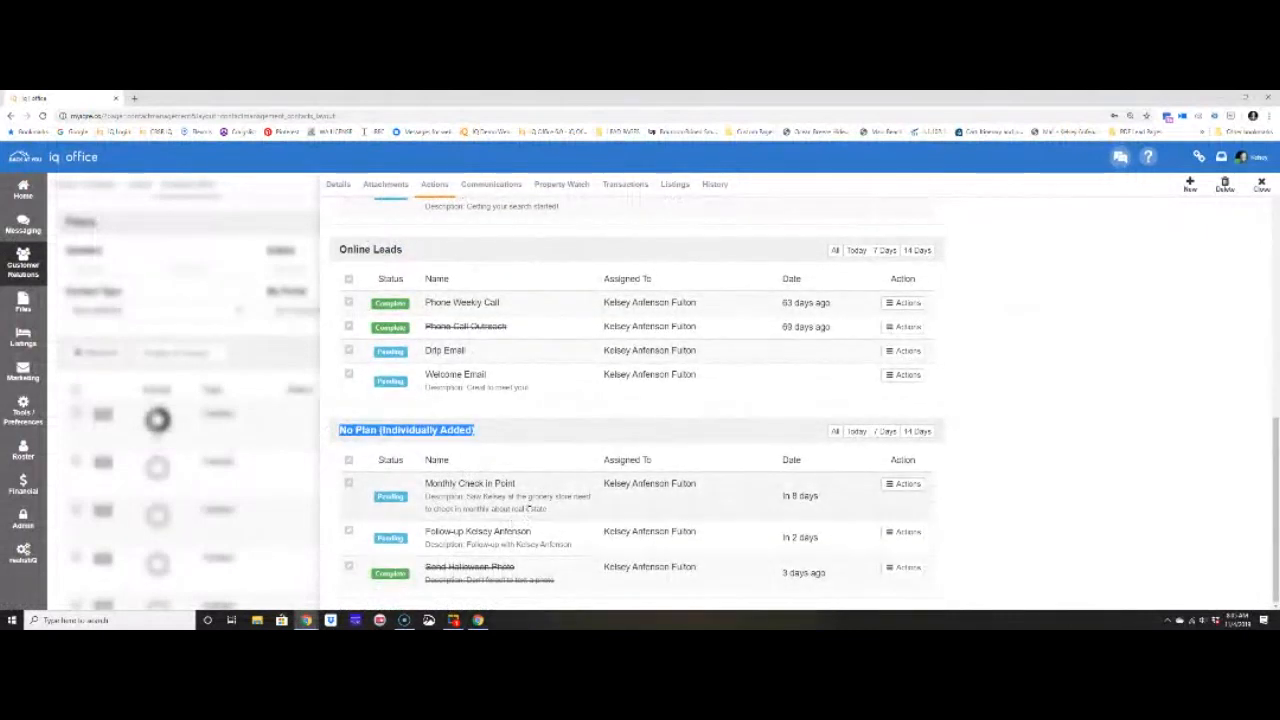
Close the contact record, return to the home dashboard and show 7 days of tasks in the To Do Gauge.
left_click(1262, 190)
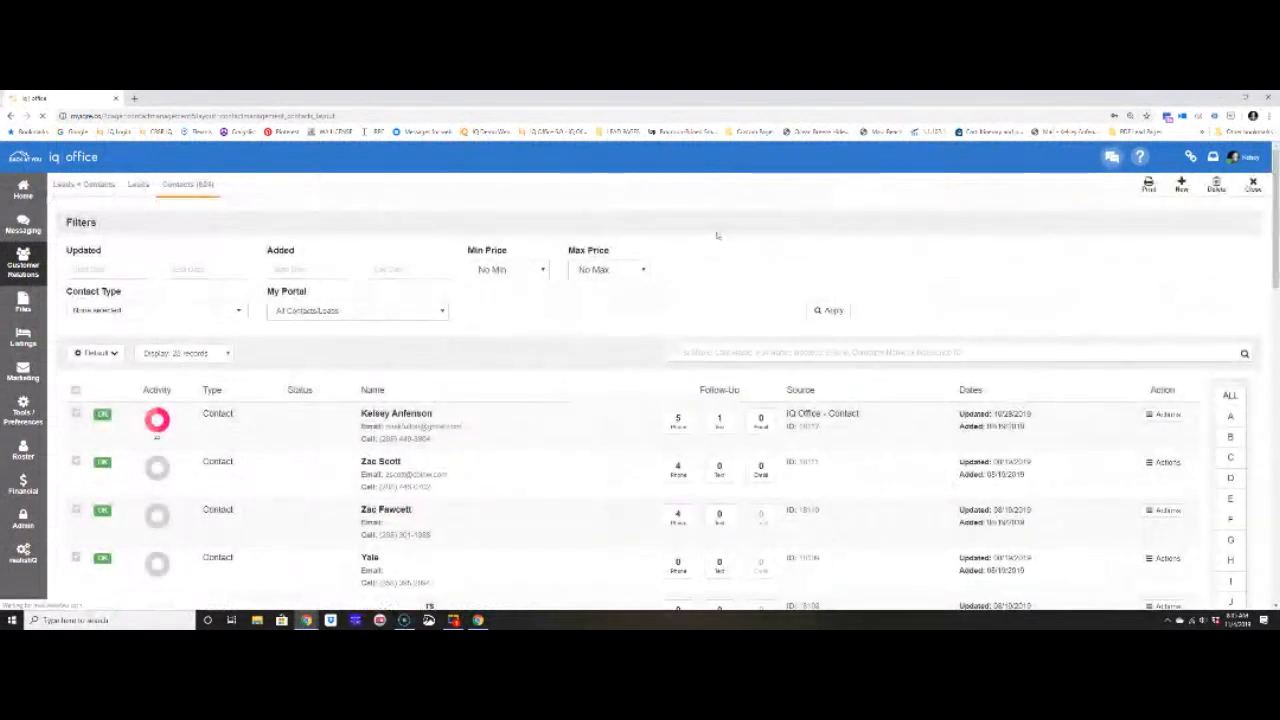
left_click(108, 190)
left_click(1212, 224)
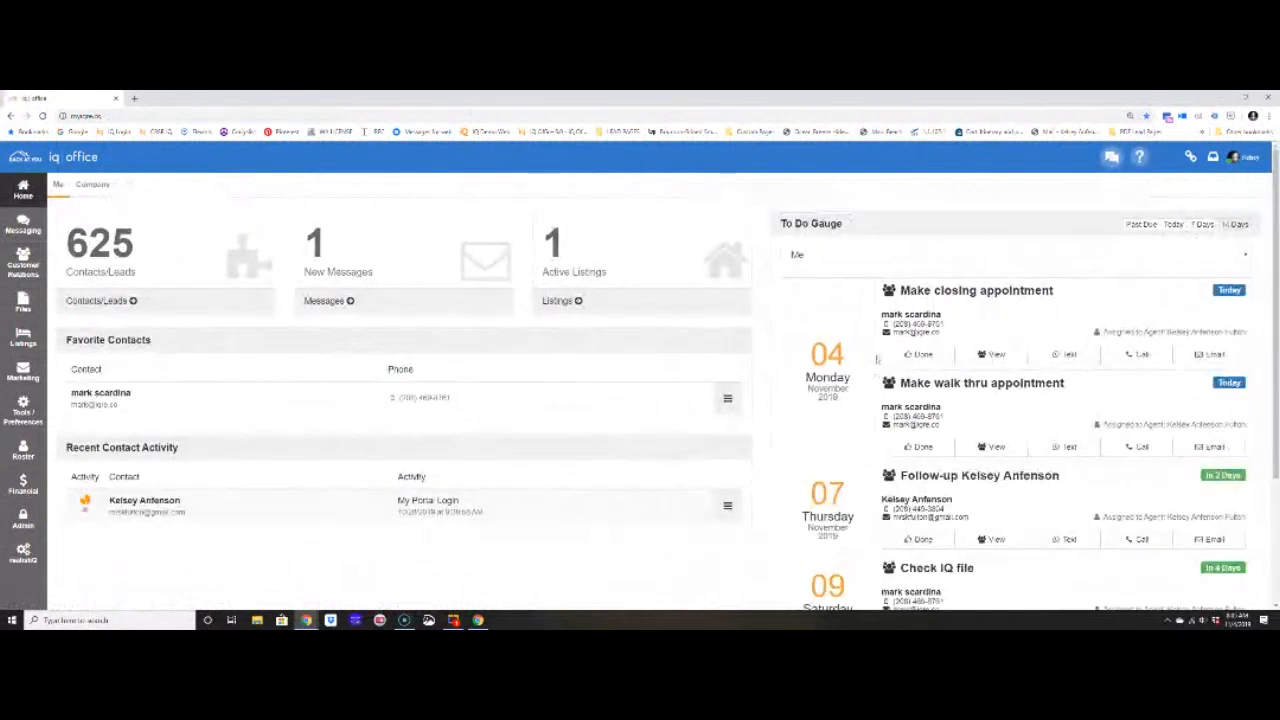
Examine the action description in the completion form for the November 7 follow-up, then close it without completing the task.
scroll(878, 360, "down", 1)
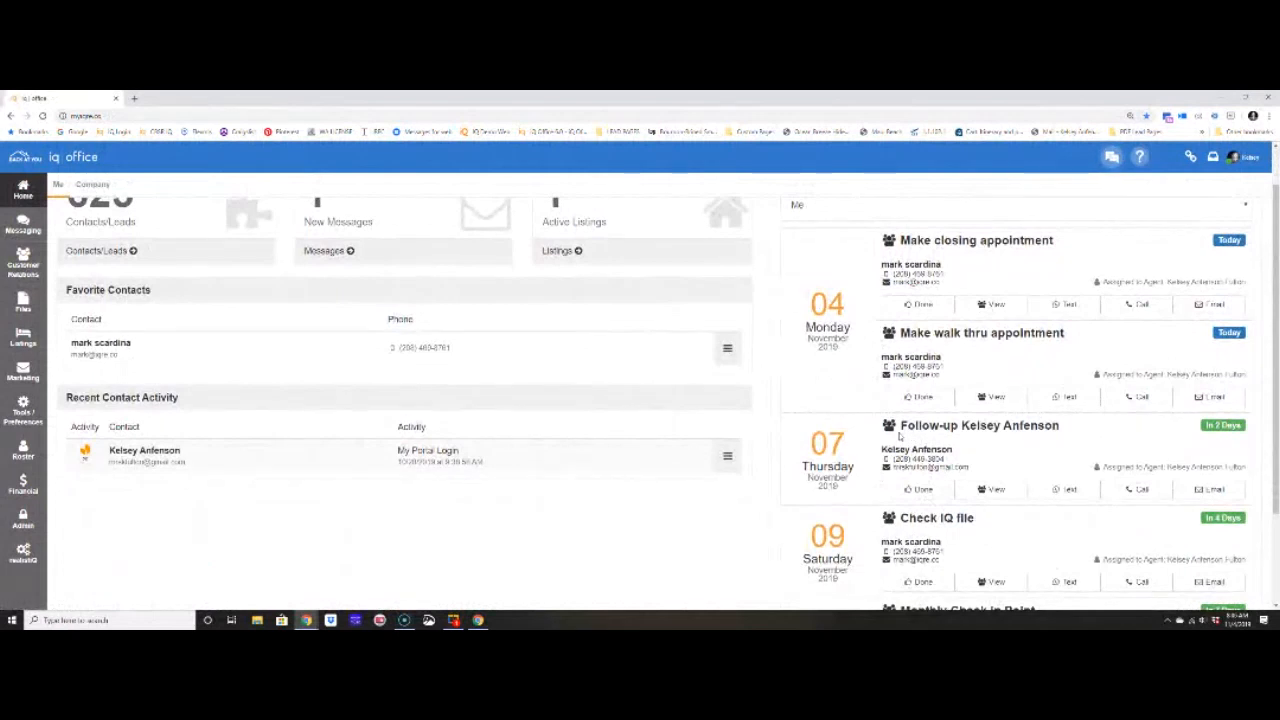
left_click(918, 489)
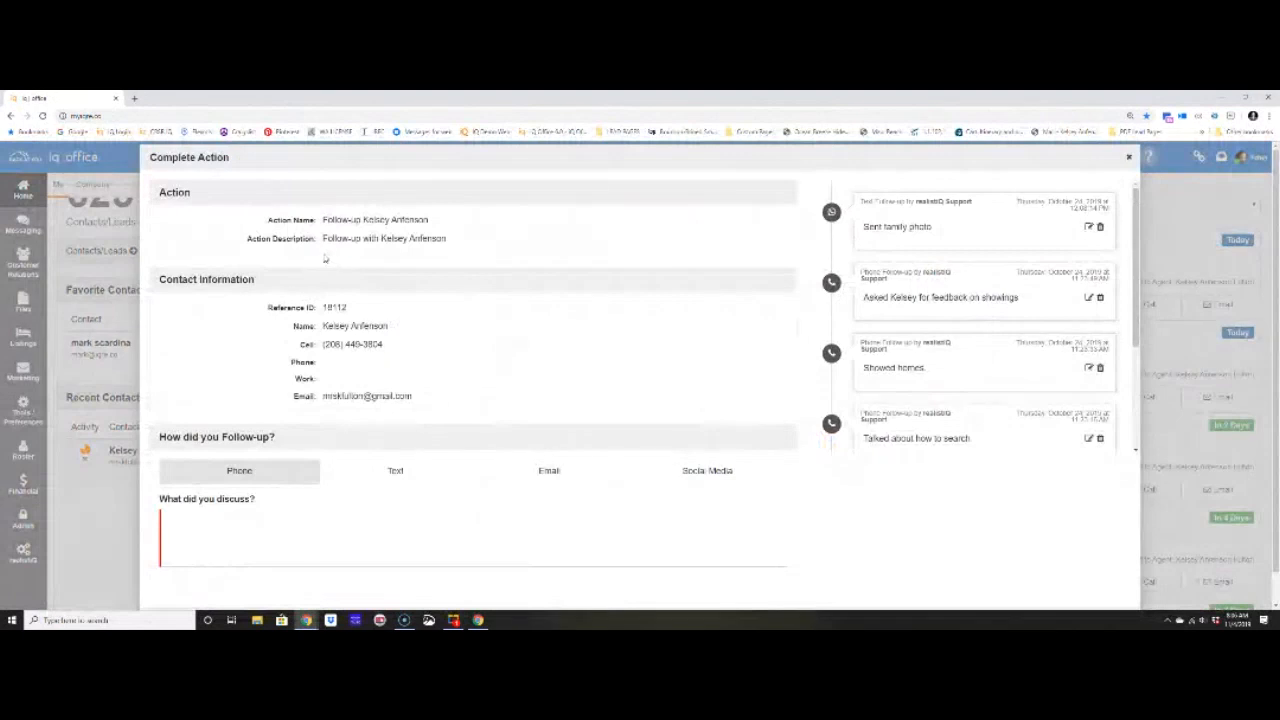
left_click_drag(320, 238, 464, 236)
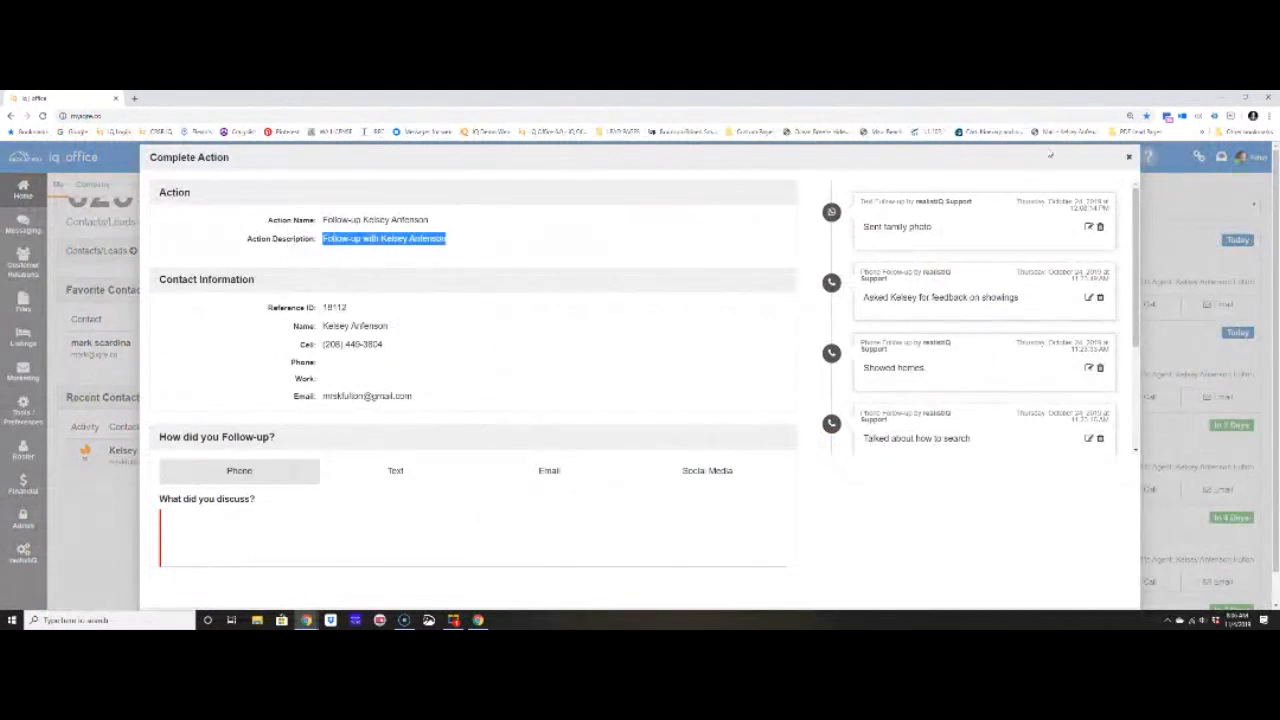
left_click(1129, 157)
Open the completion form for the Monthly Check in Point task and choose Text as the follow-up method.
scroll(965, 421, "down", 2)
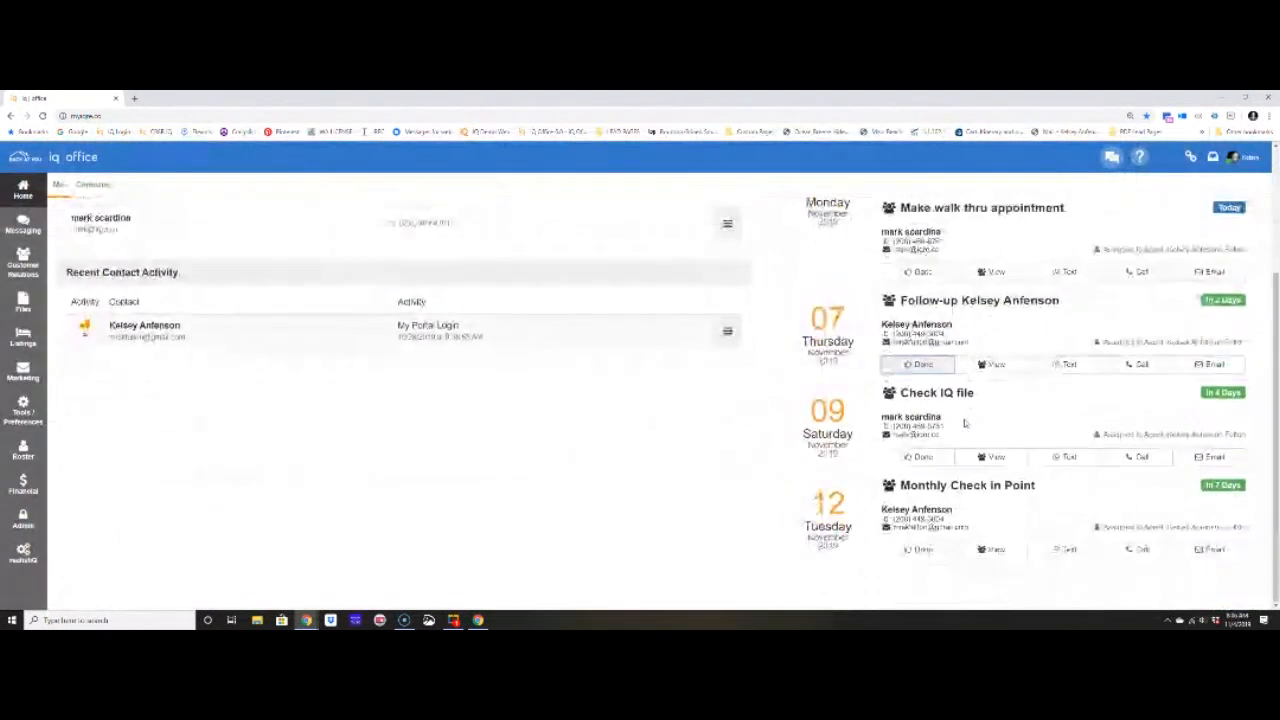
left_click(918, 550)
left_click_drag(316, 238, 614, 242)
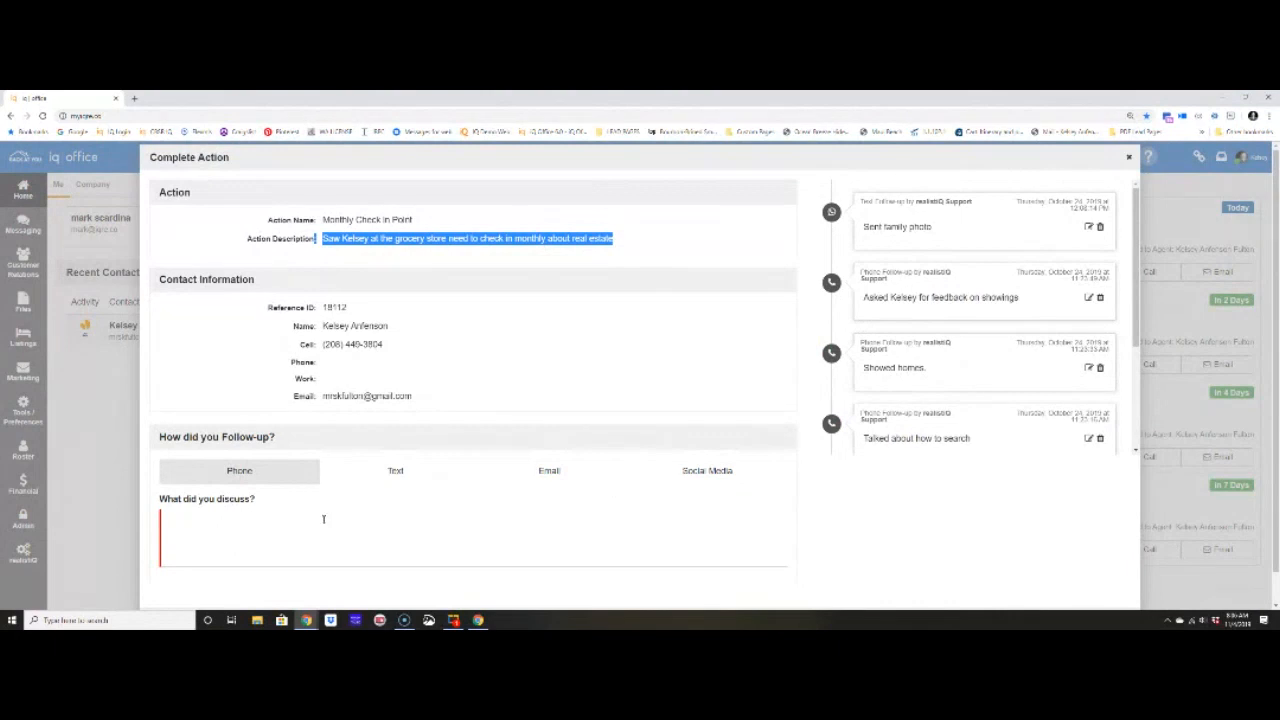
left_click(401, 478)
Record the discussion as texting the contact about real estate, anyone looking for an agent and the market, and submit it.
left_click(371, 543)
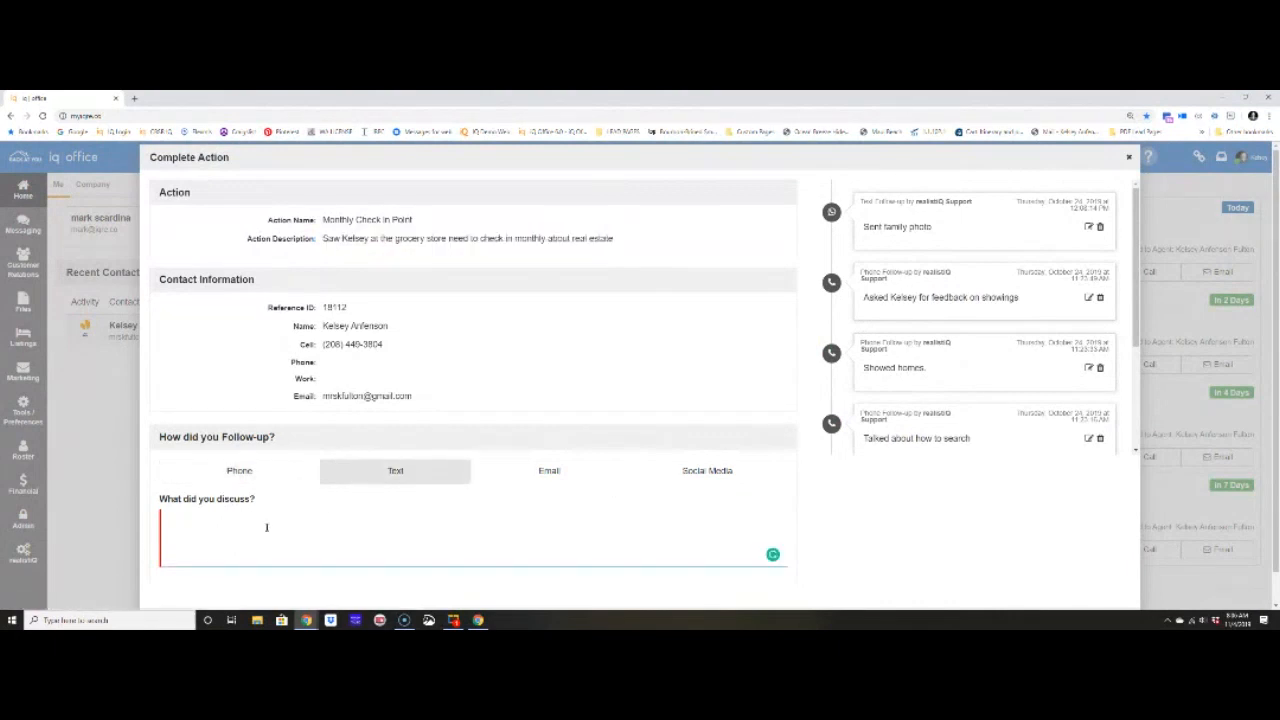
type("Texted Kelsey about")
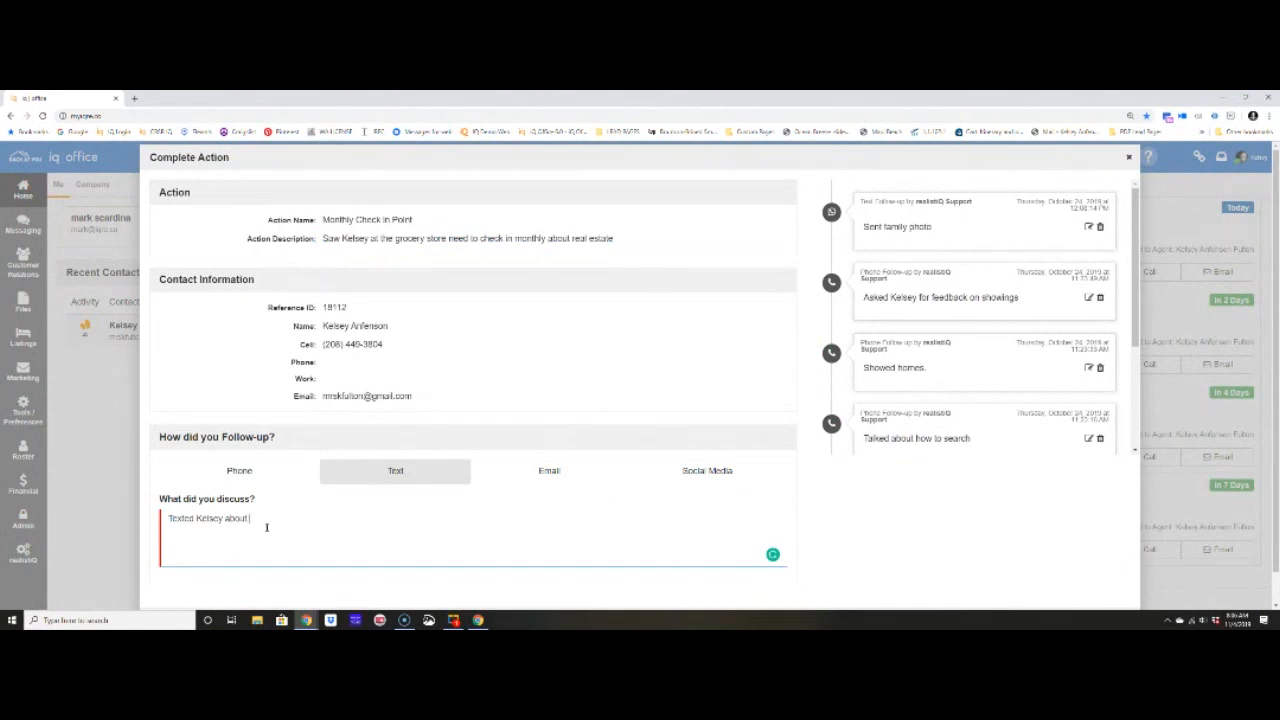
type(" real estate and if she knew anyone looking for an ag")
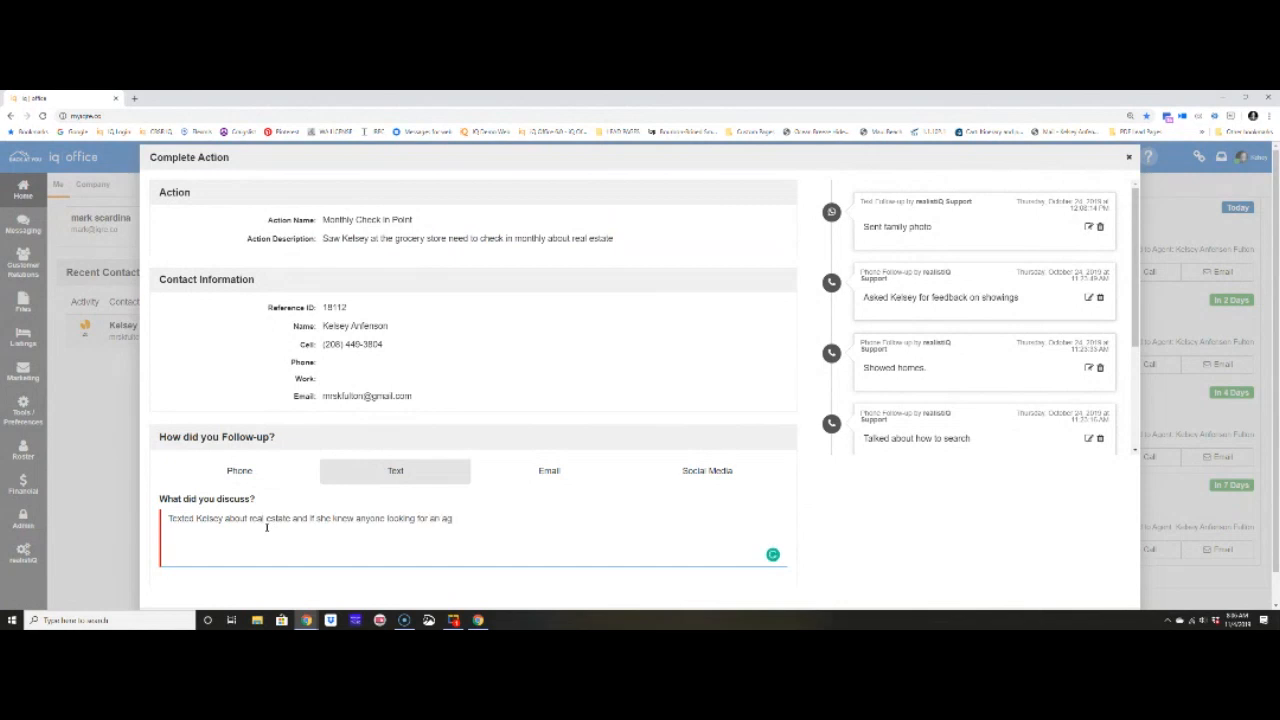
type("ation about the market.")
scroll(1080, 461, "down", 2)
left_click(1109, 594)
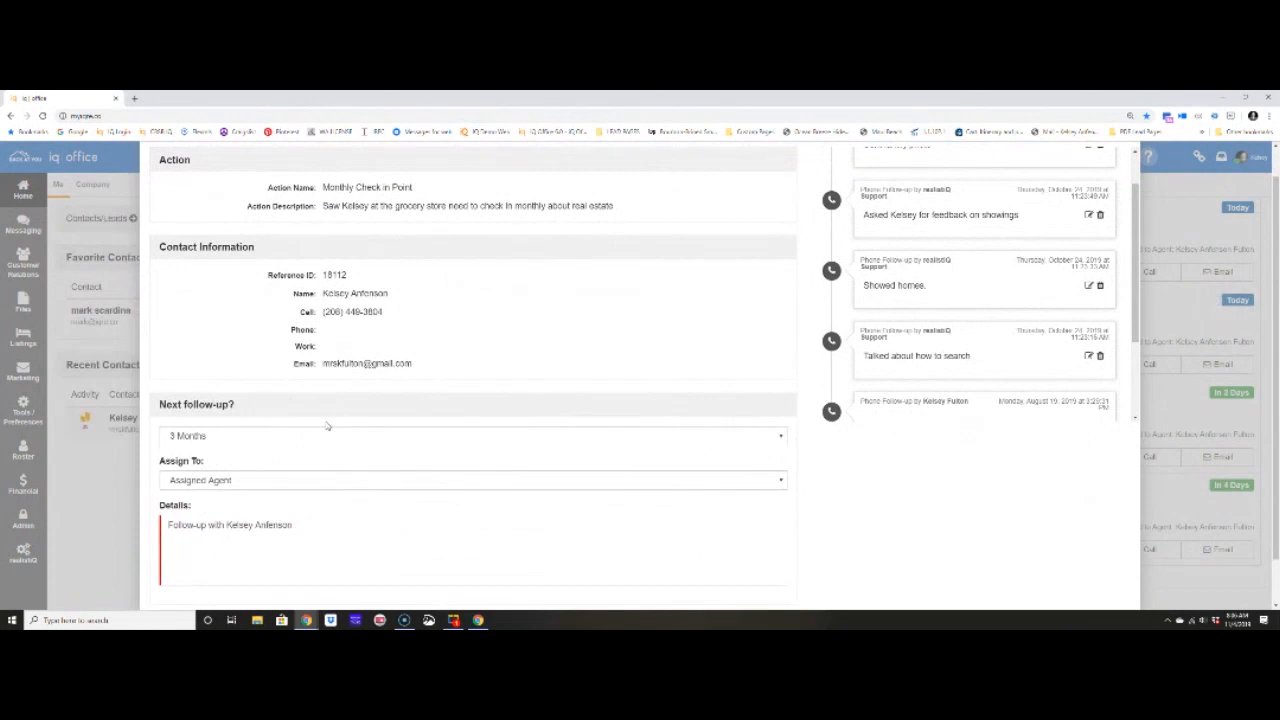
Set the next follow-up to 1 Month and leave it assigned to the Assigned Agent.
left_click(264, 440)
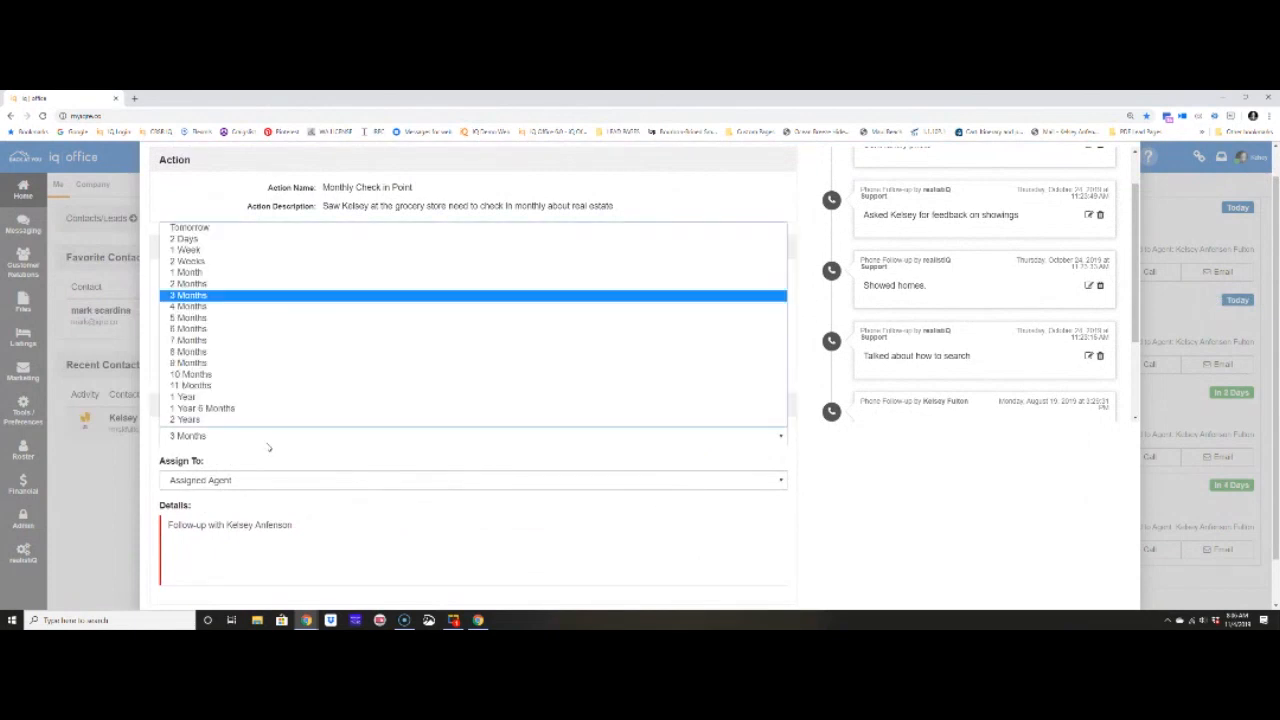
left_click(287, 272)
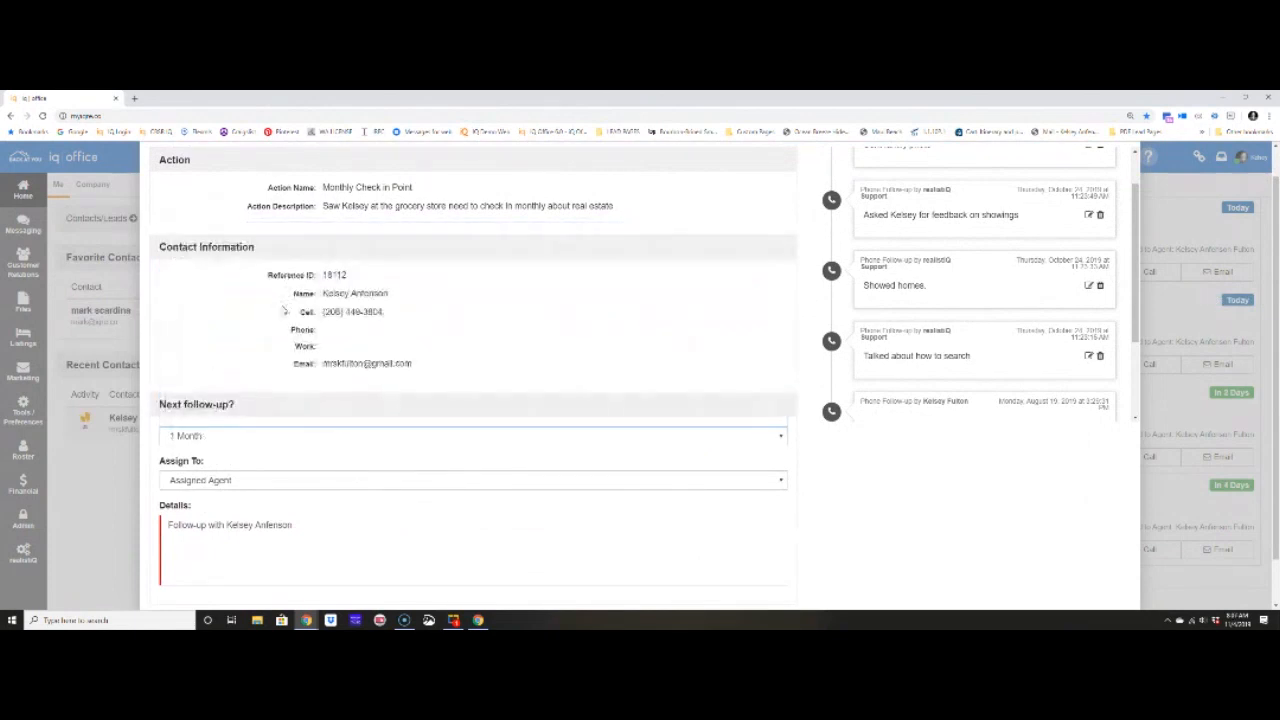
left_click(302, 485)
left_click(262, 496)
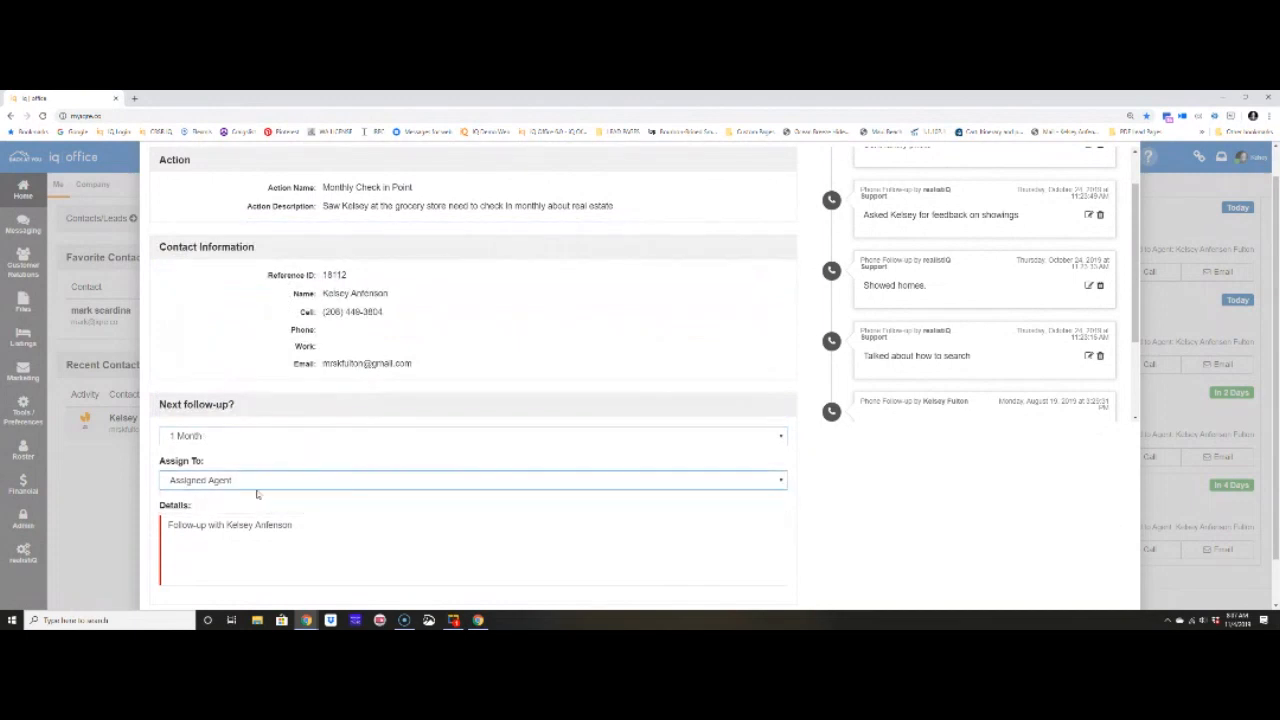
Replace the next follow-up's details with "This is a monthly checking about the market" and submit the completion form.
left_click_drag(300, 527, 167, 521)
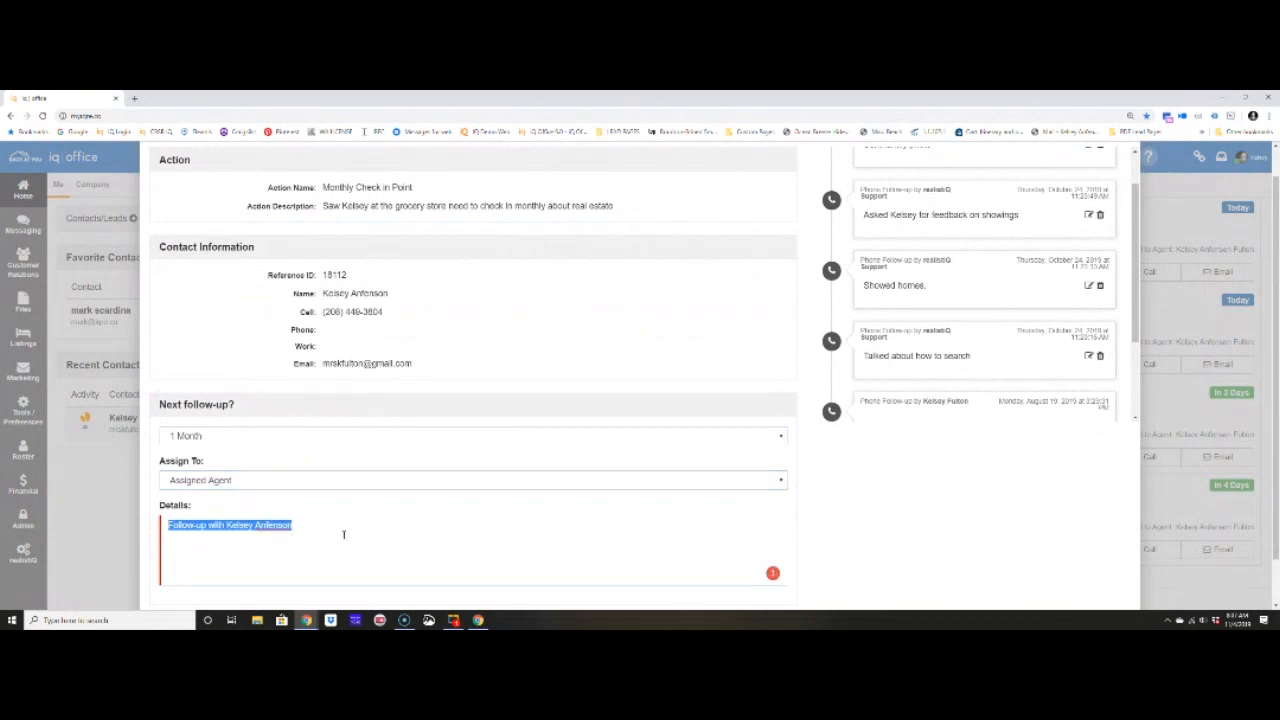
type("This is a mo")
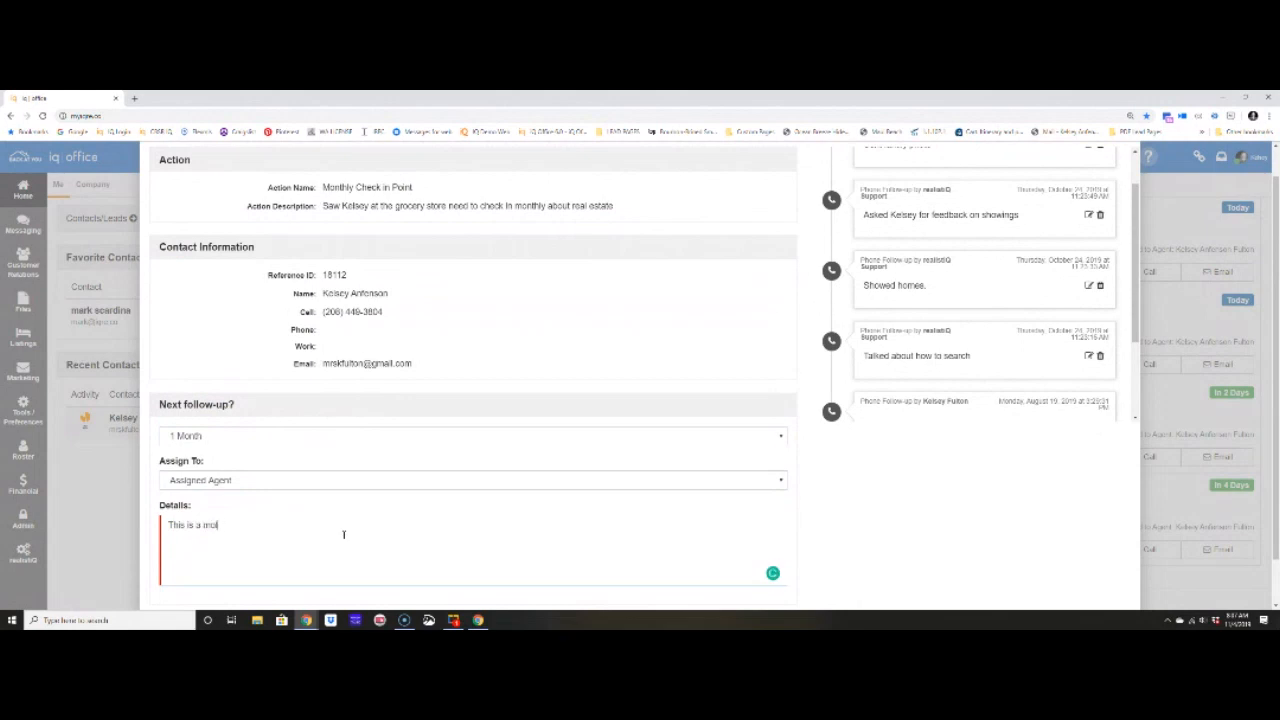
type("nthly checking about th")
type("the")
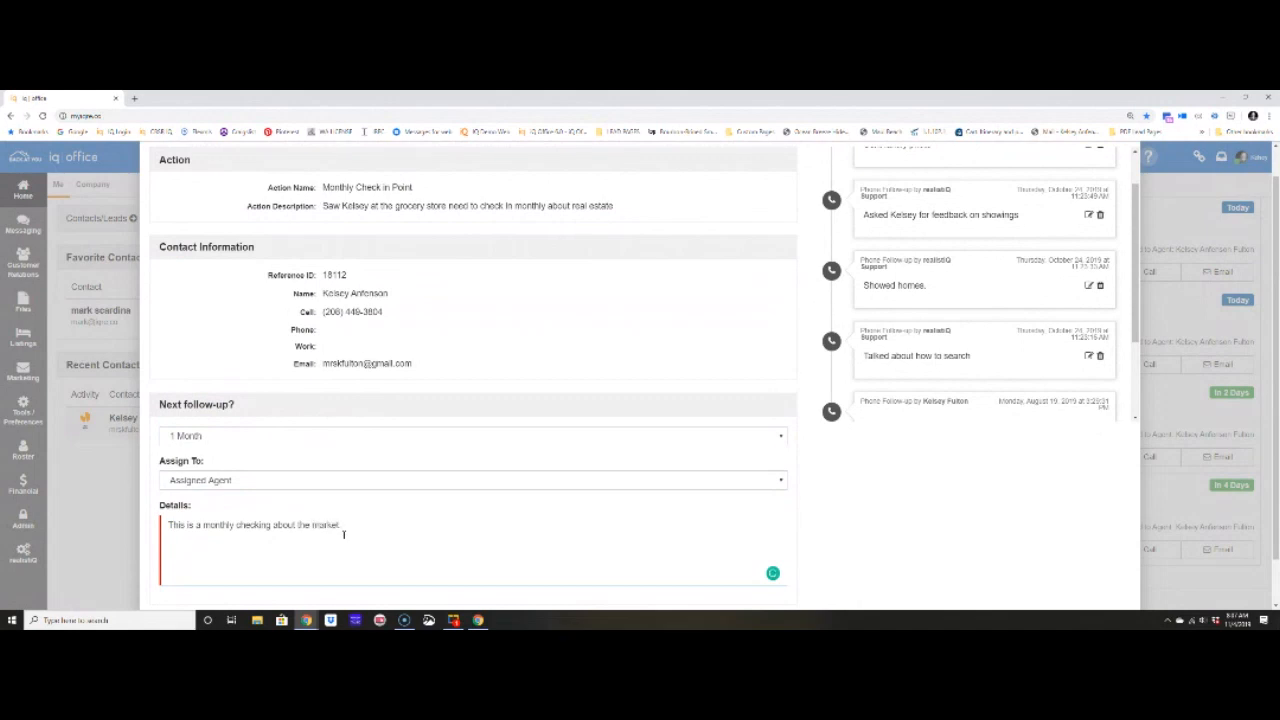
scroll(793, 527, "down", 1)
left_click(1095, 592)
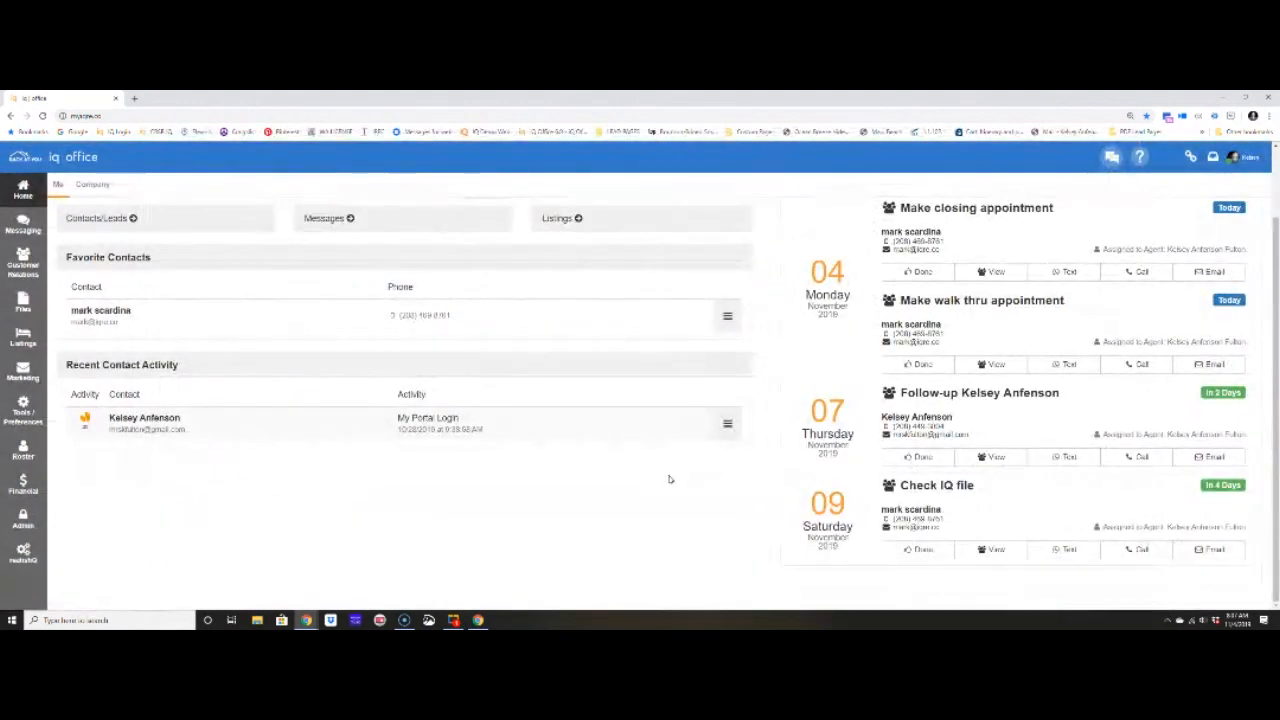
Go through contact records from the contacts list, looking at a blank follow-up form and cancelling it before viewing the next contact.
scroll(813, 485, "up", 1)
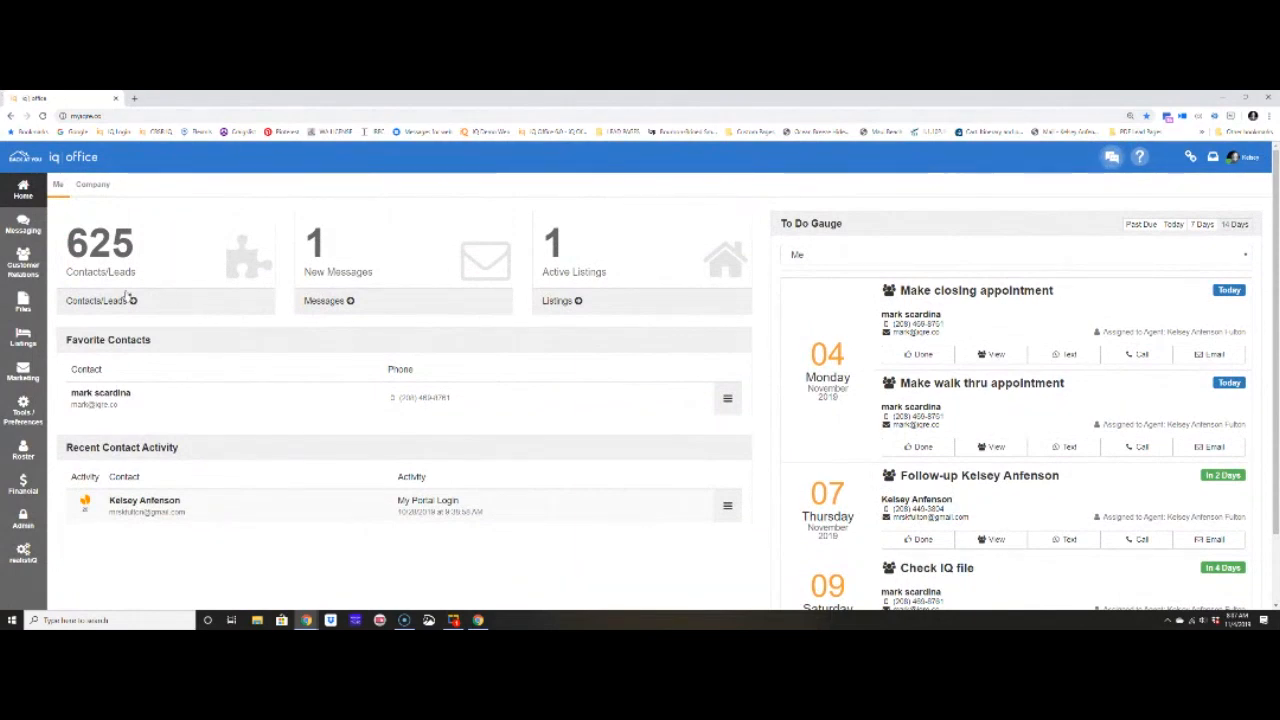
left_click(131, 300)
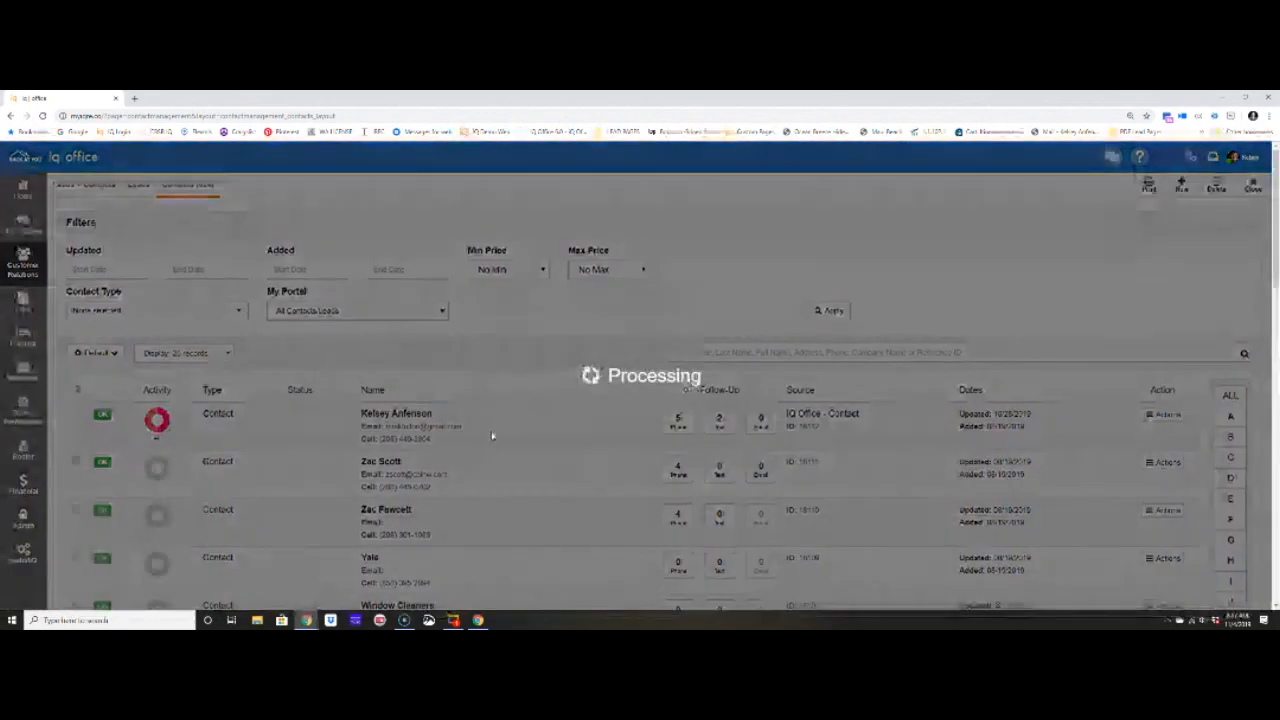
left_click(1231, 209)
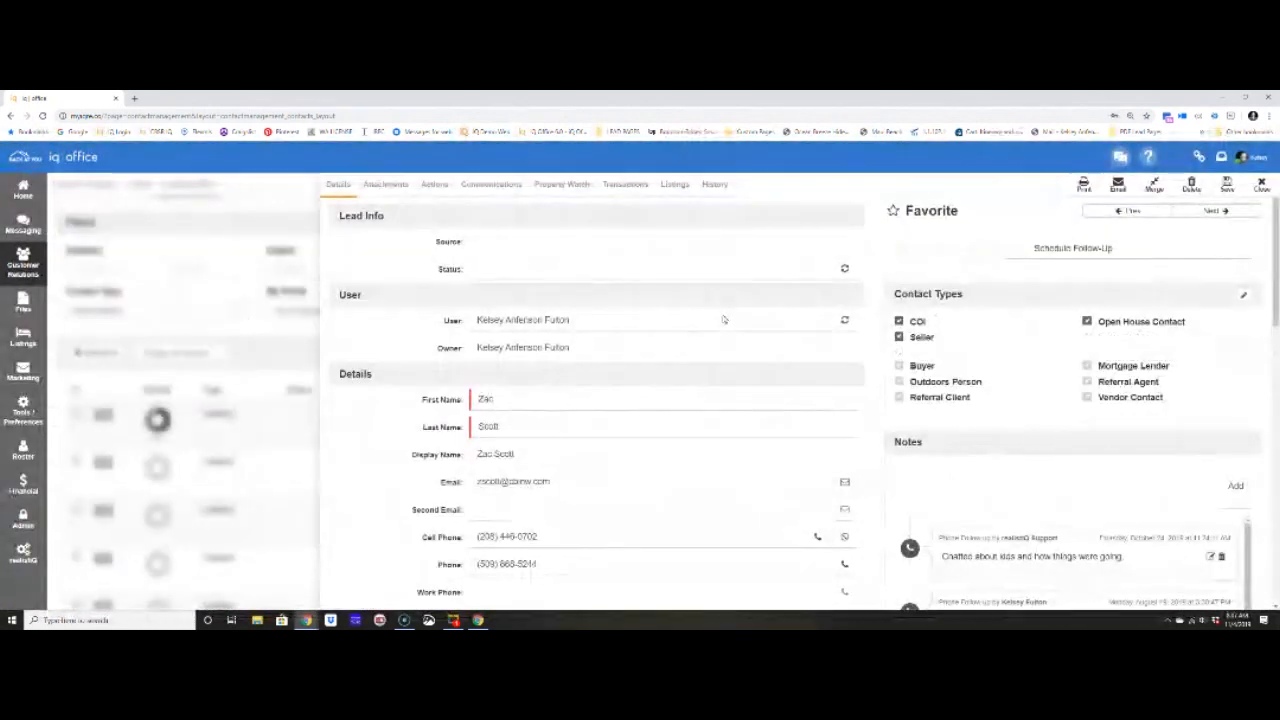
left_click(949, 246)
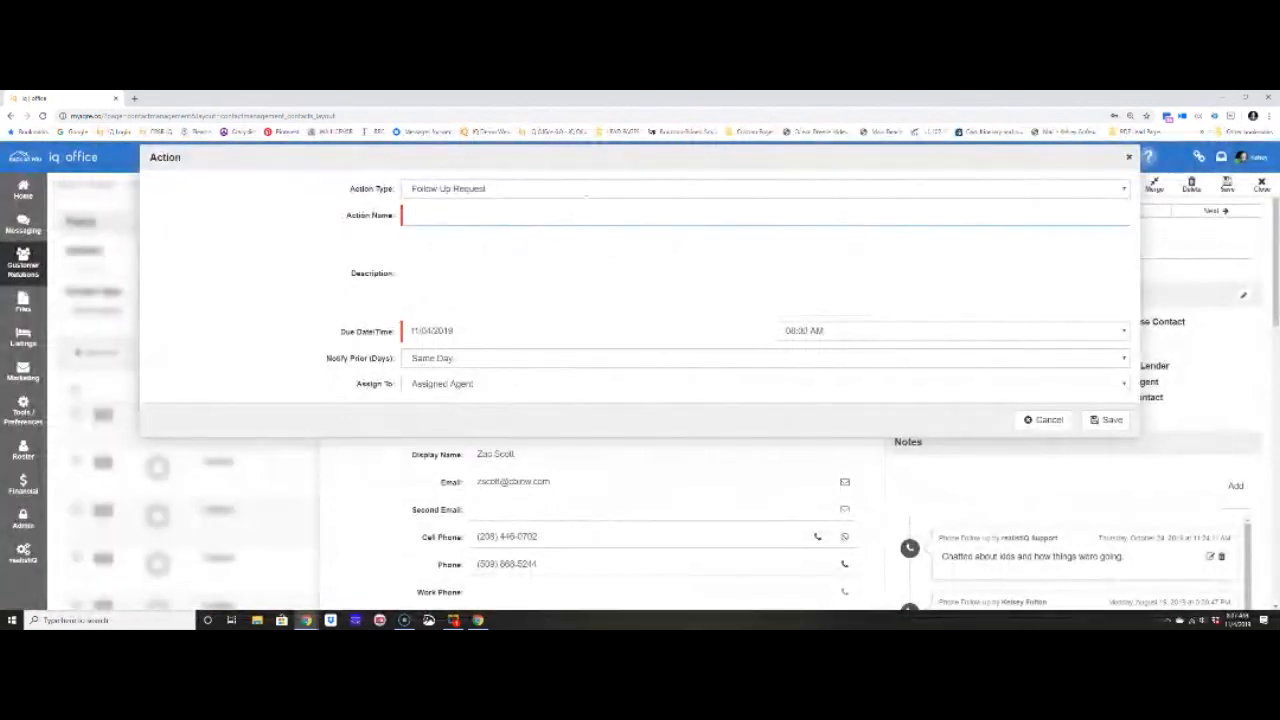
left_click(1045, 420)
left_click(1215, 211)
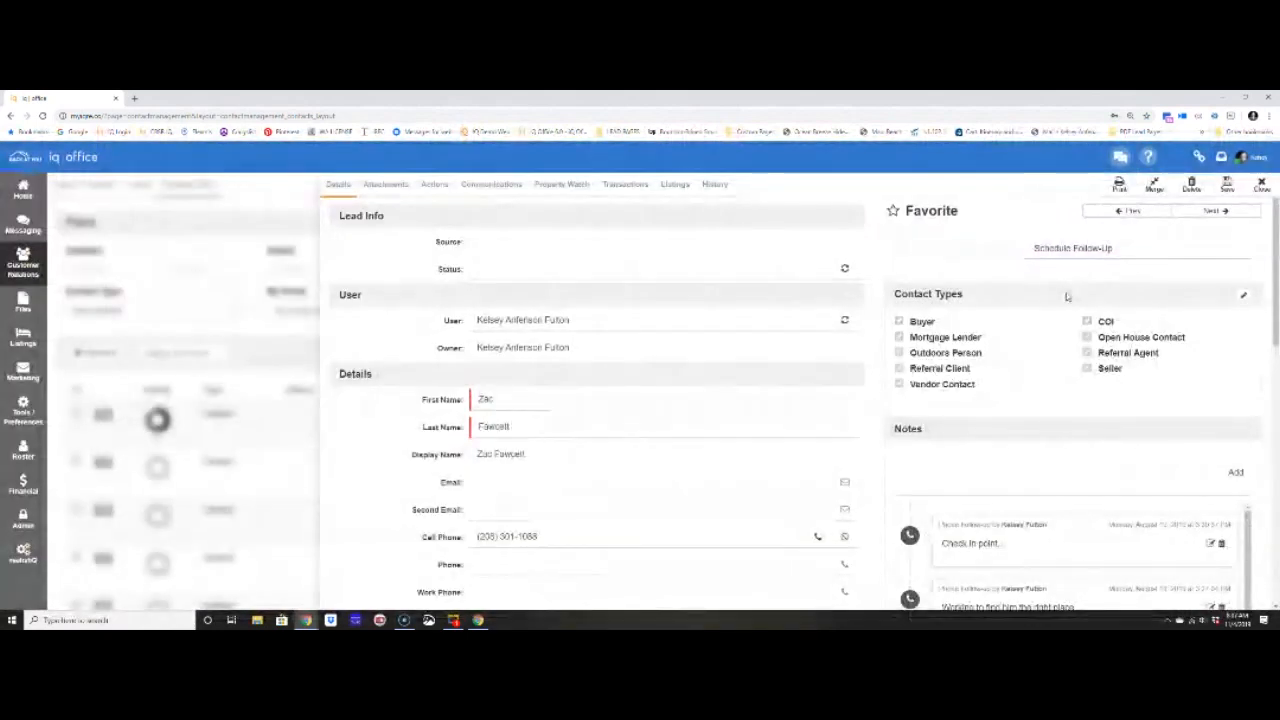
Close the contact record, return to the home dashboard and show only today's tasks in the To Do Gauge.
left_click(1261, 187)
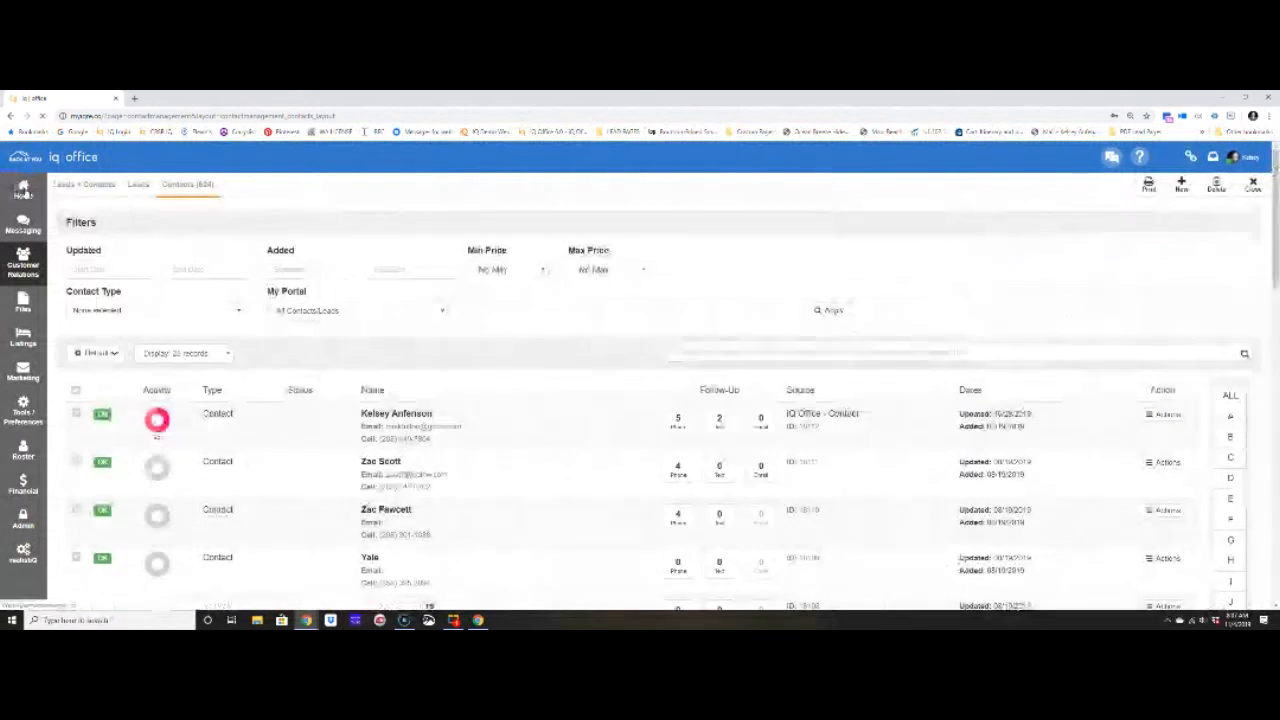
left_click(22, 190)
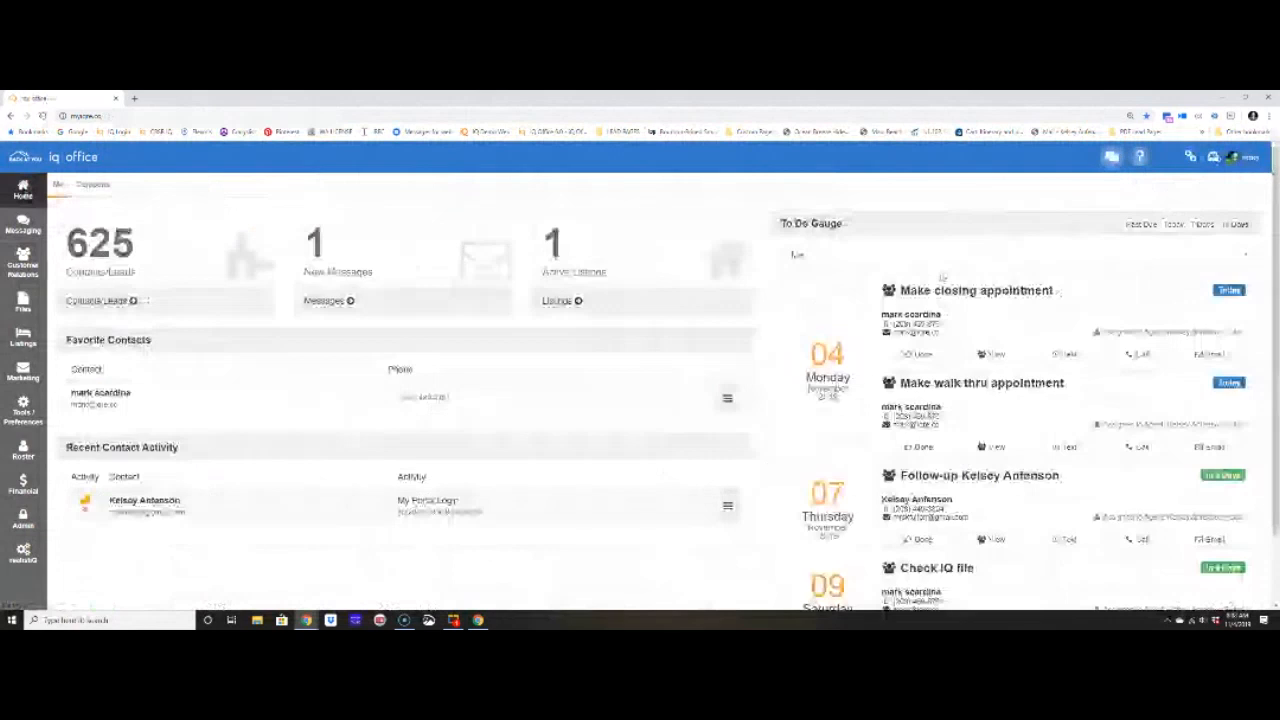
left_click(1171, 224)
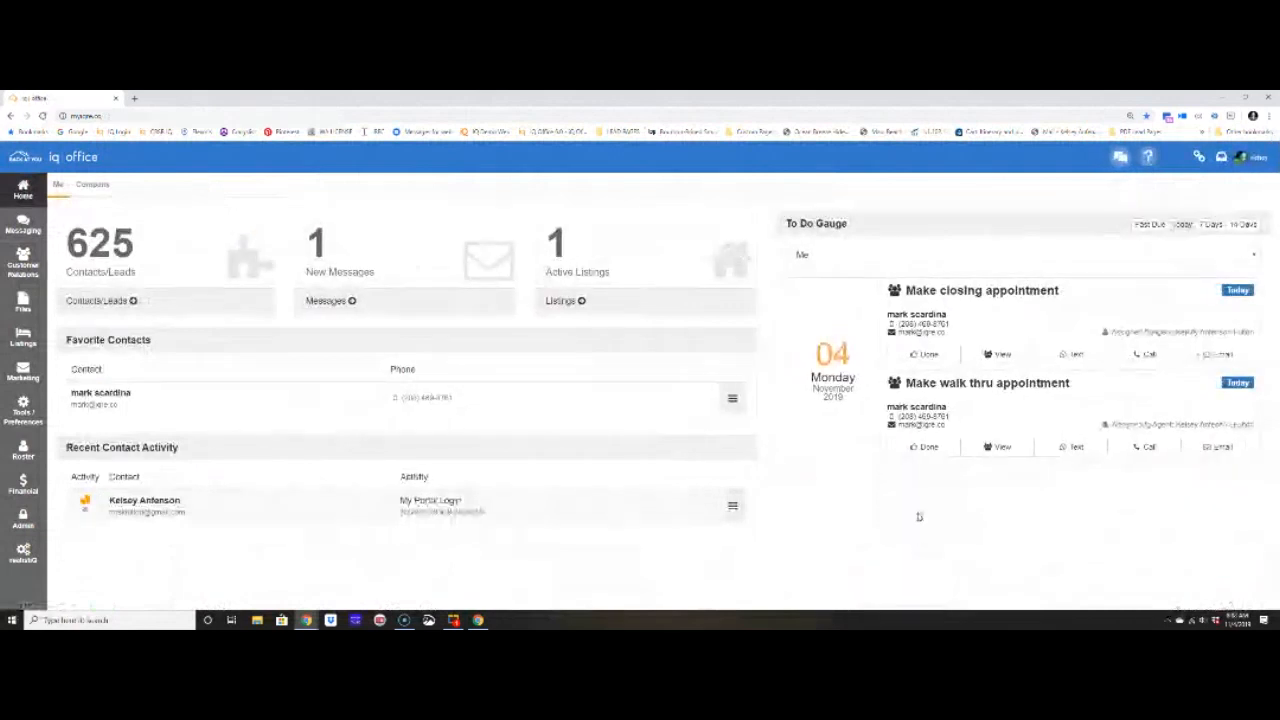
Create a new contact with a first name, last name and e-mail address, and save the record.
left_click(106, 304)
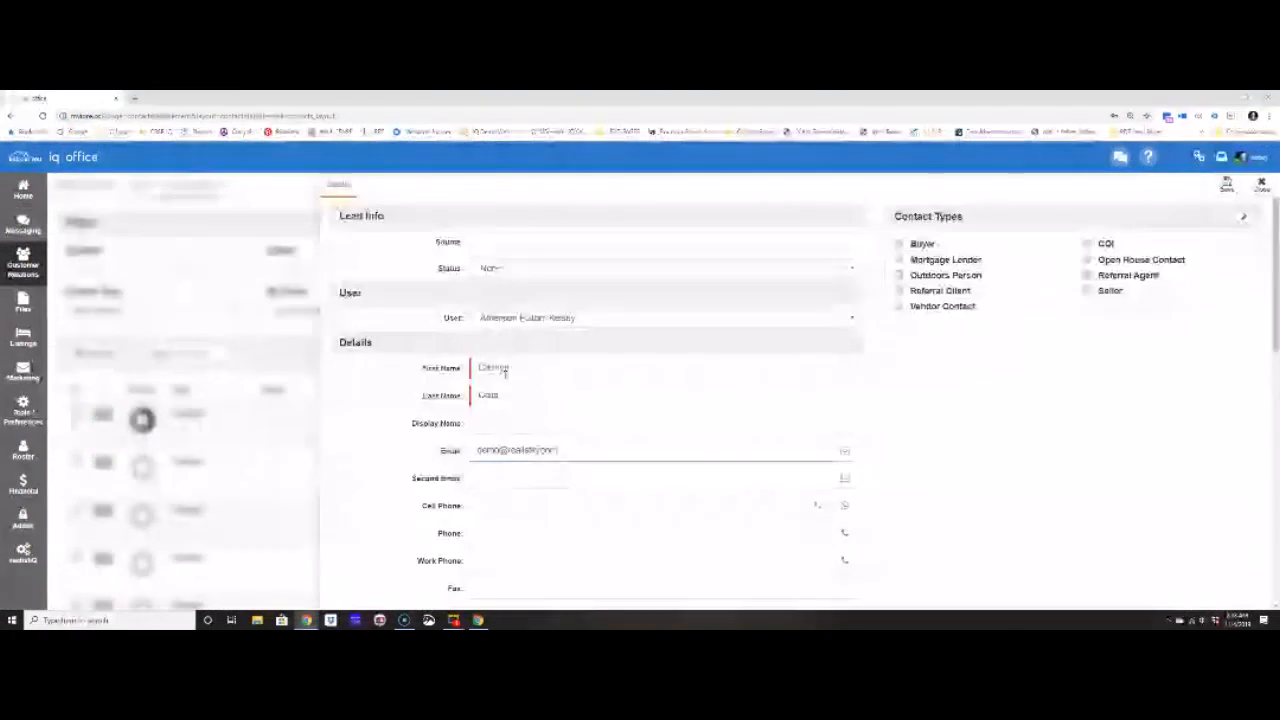
left_click(1226, 188)
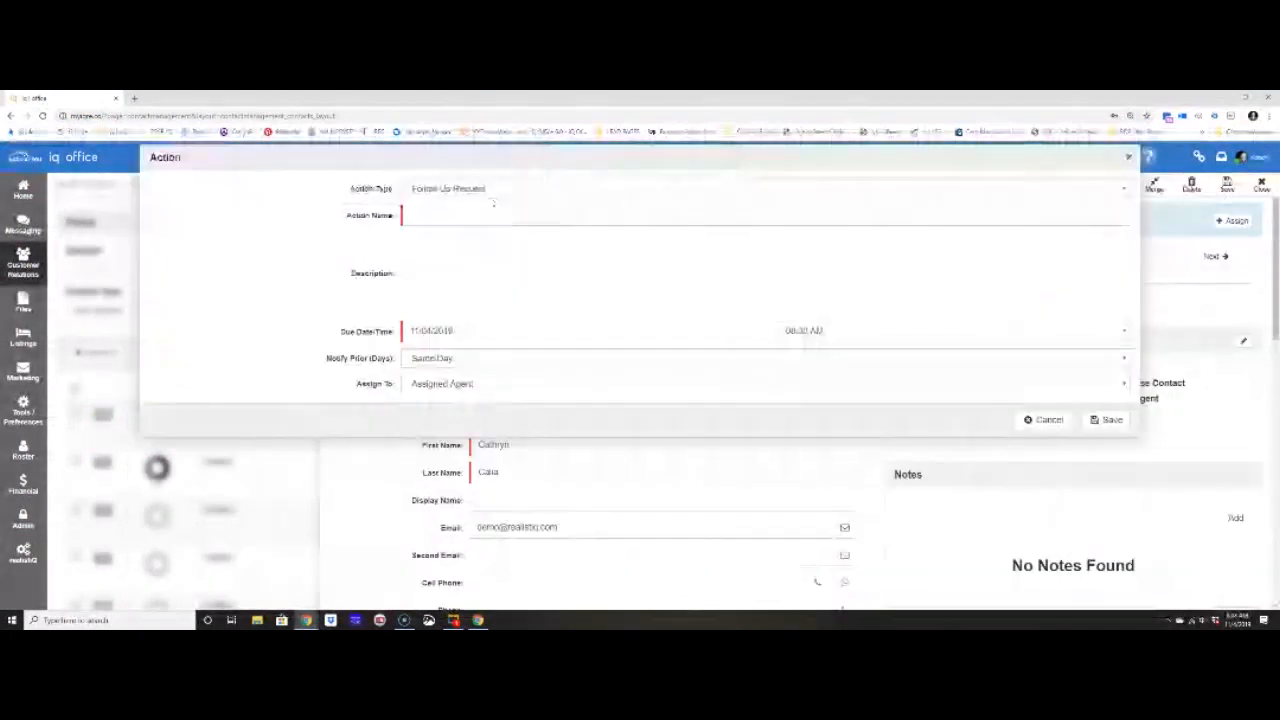
Start a follow-up request named "Call in a week", described as telling the contact they would get a call in a week with a new construction update.
key("Tab")
type("Ca")
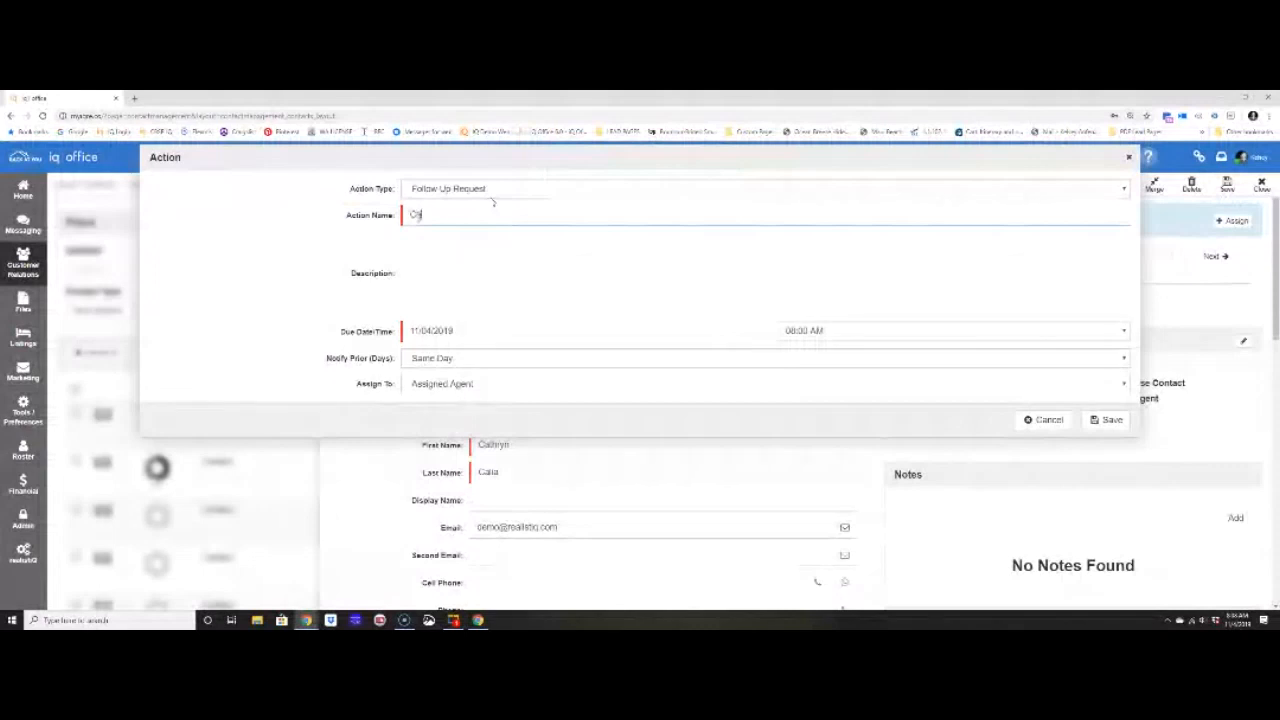
type("ll to s week")
key("Tab")
type("I told C")
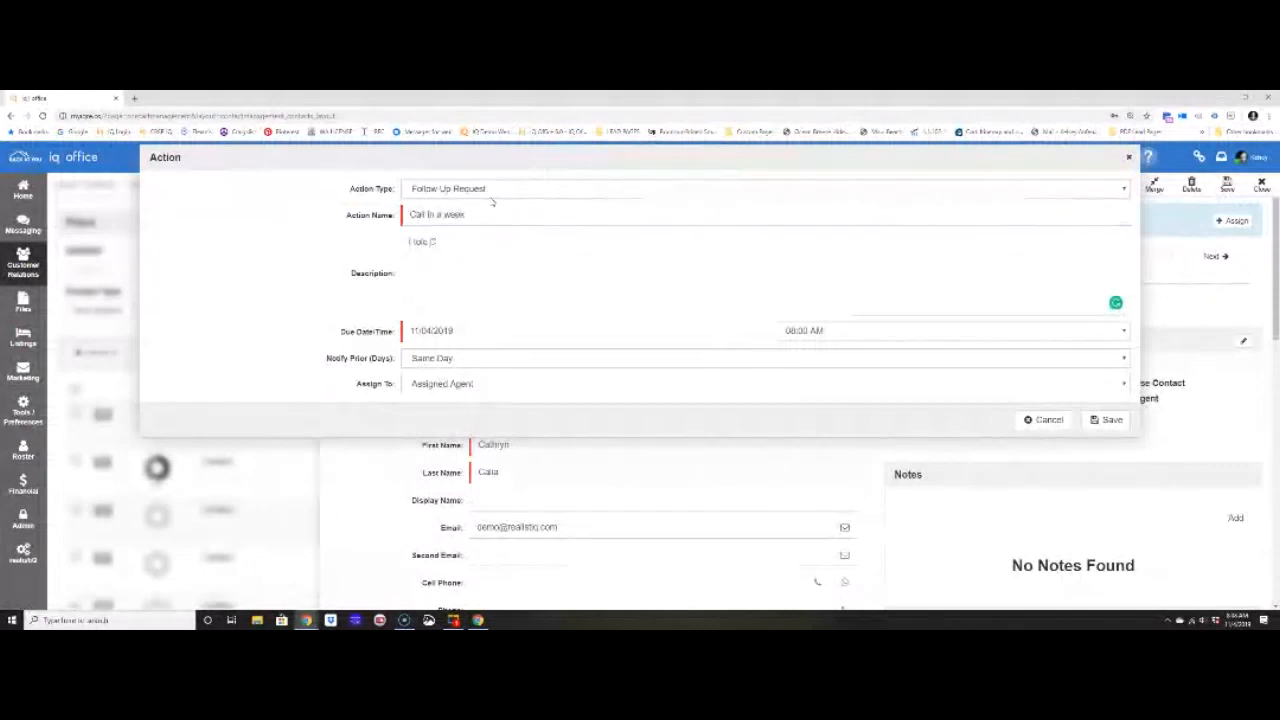
type("athryn I woul")
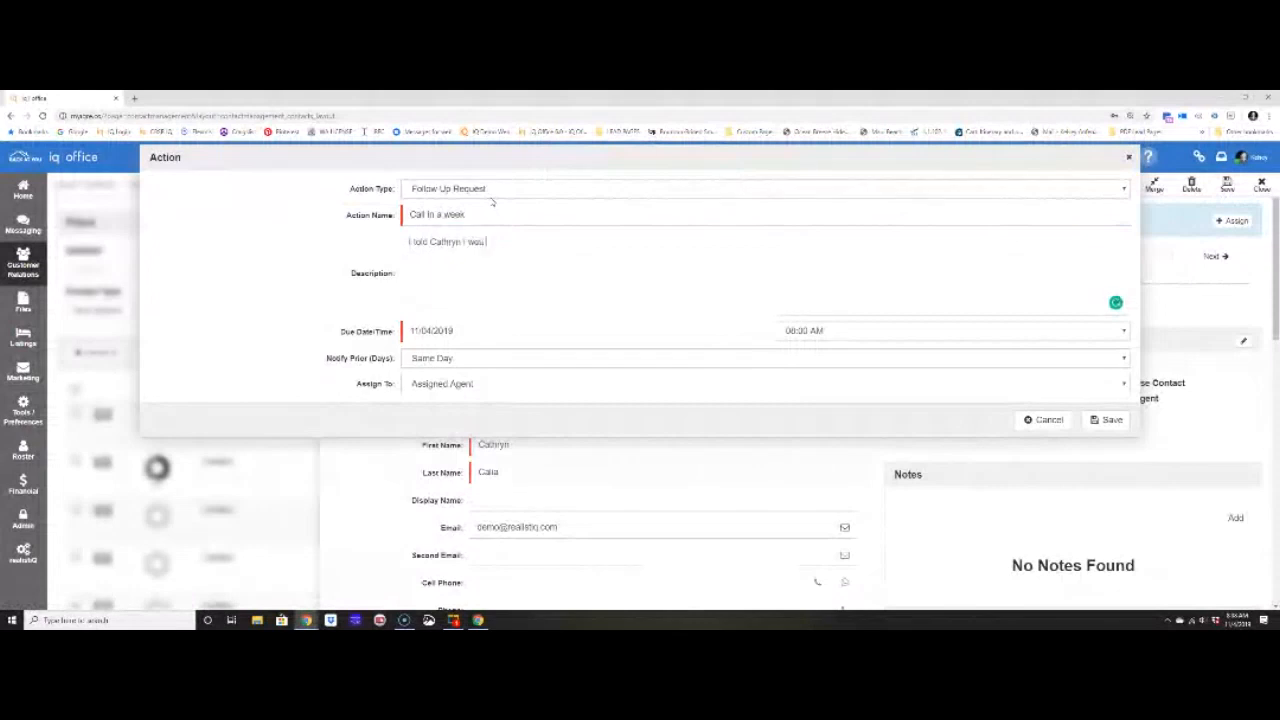
type("d call her in a week with an up")
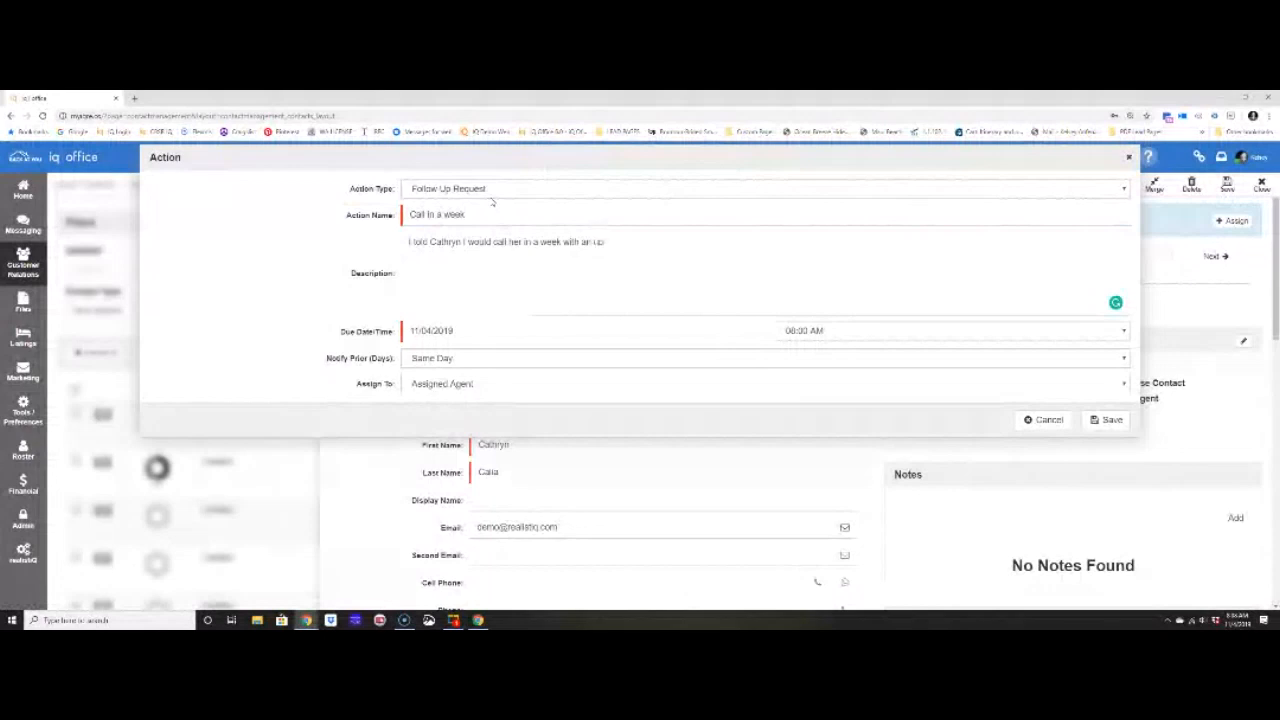
type("date on new construction")
Set the follow-up's due date to 11/11/2019, save it and return to the contacts list.
left_click(456, 331)
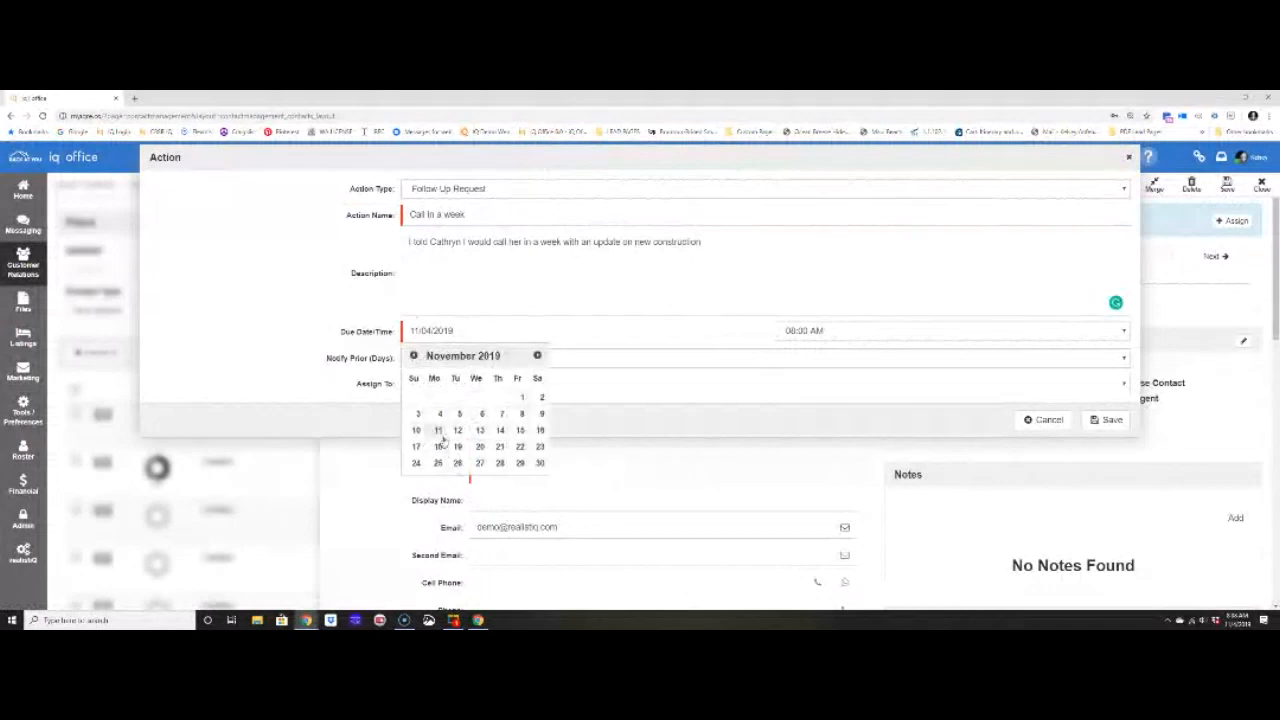
left_click(437, 429)
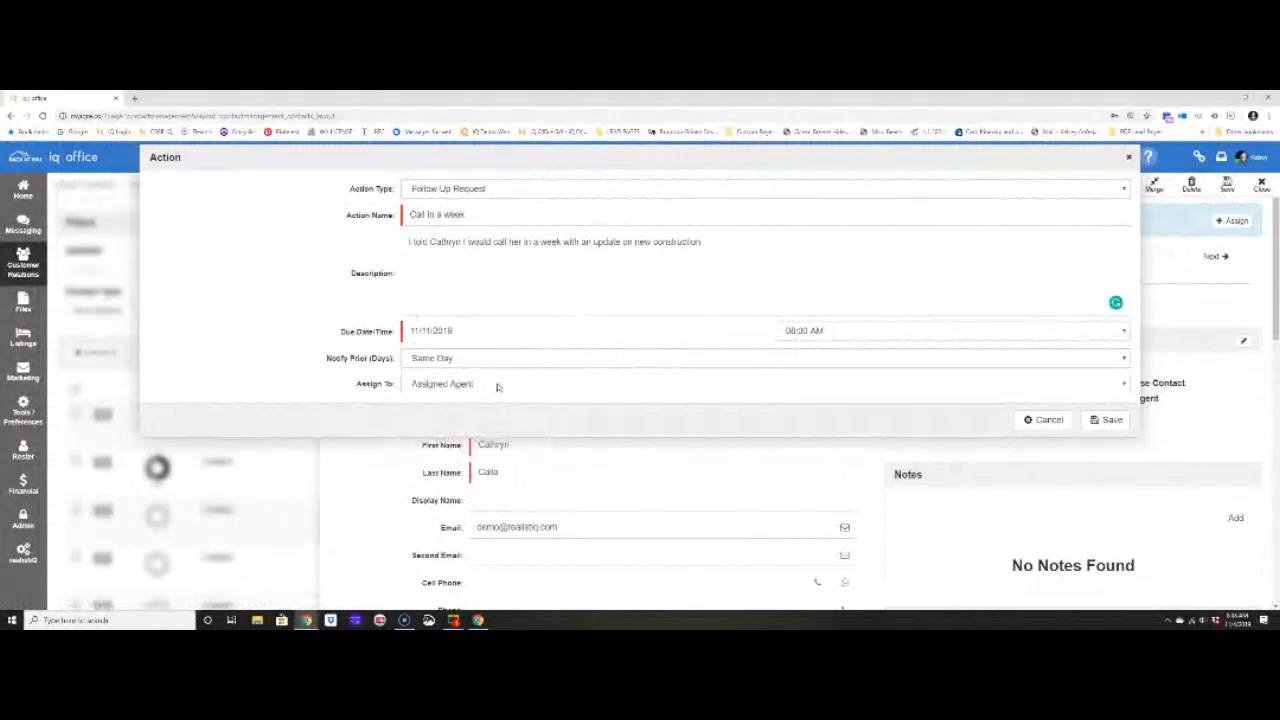
left_click(1100, 424)
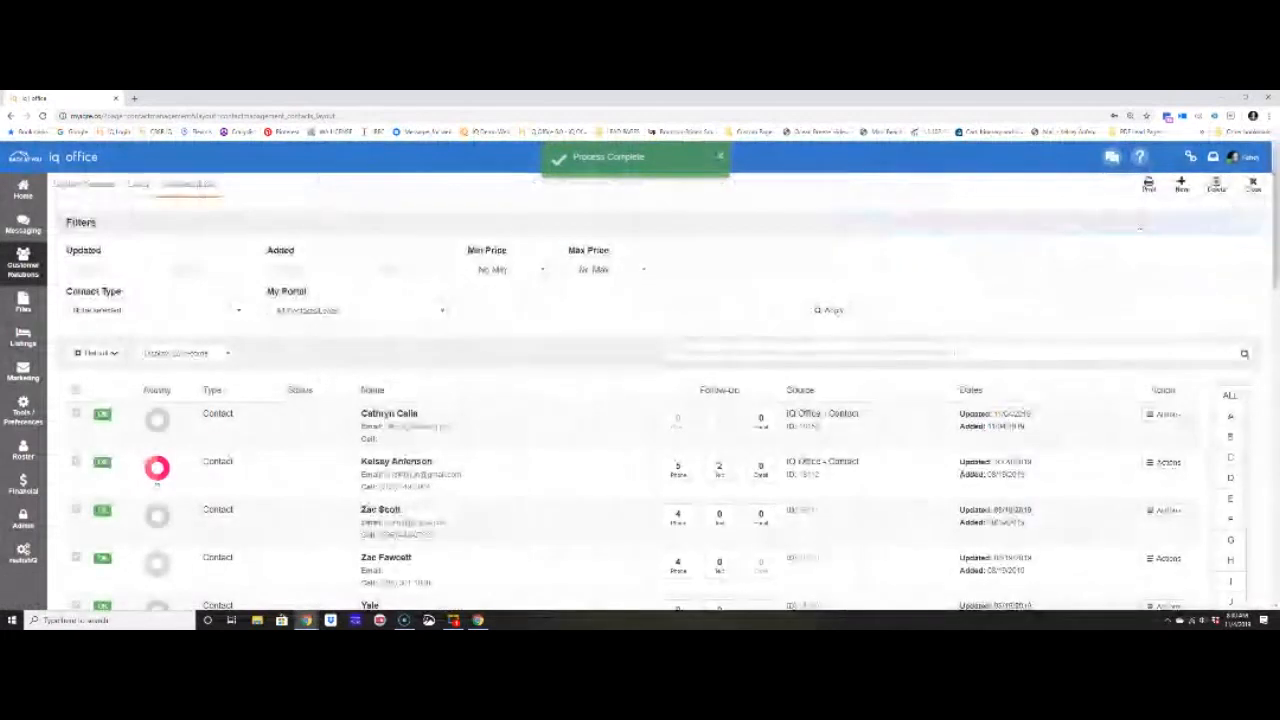
Show 14 days of tasks in the home dashboard's To Do Gauge, examine the "Call in a week" completion form and close it without completing.
left_click(22, 191)
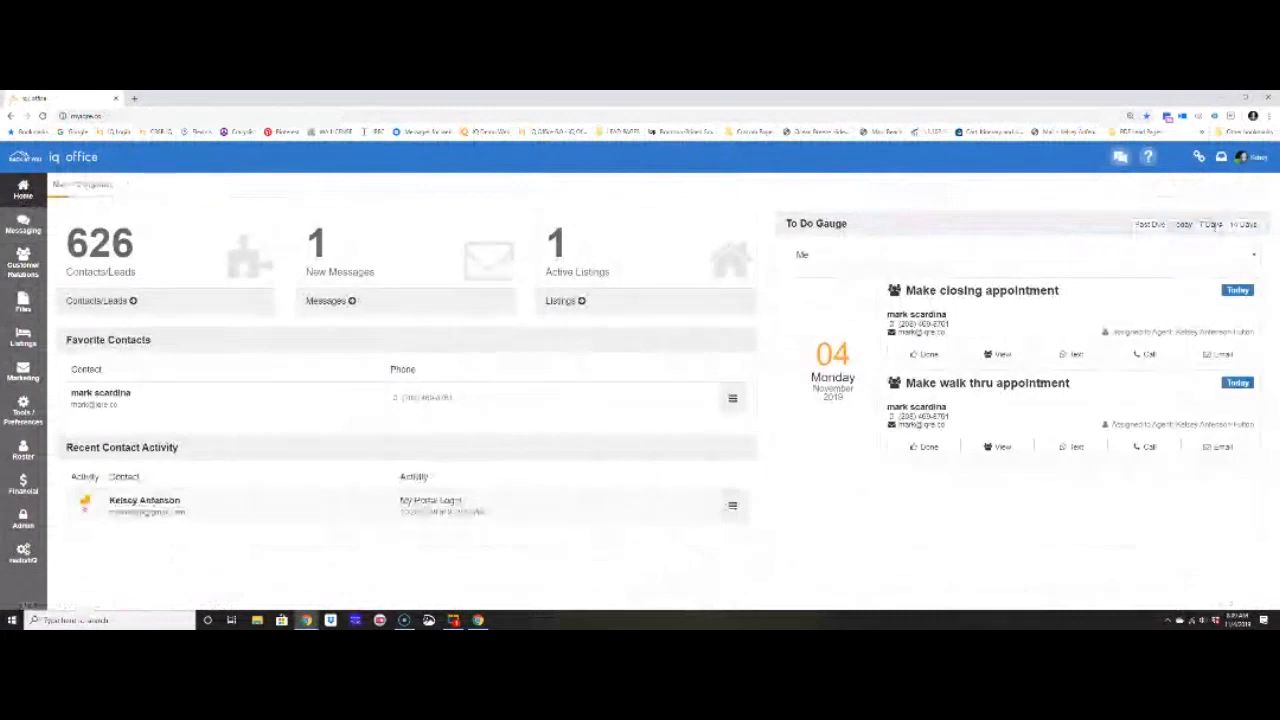
scroll(1043, 456, "down", 1)
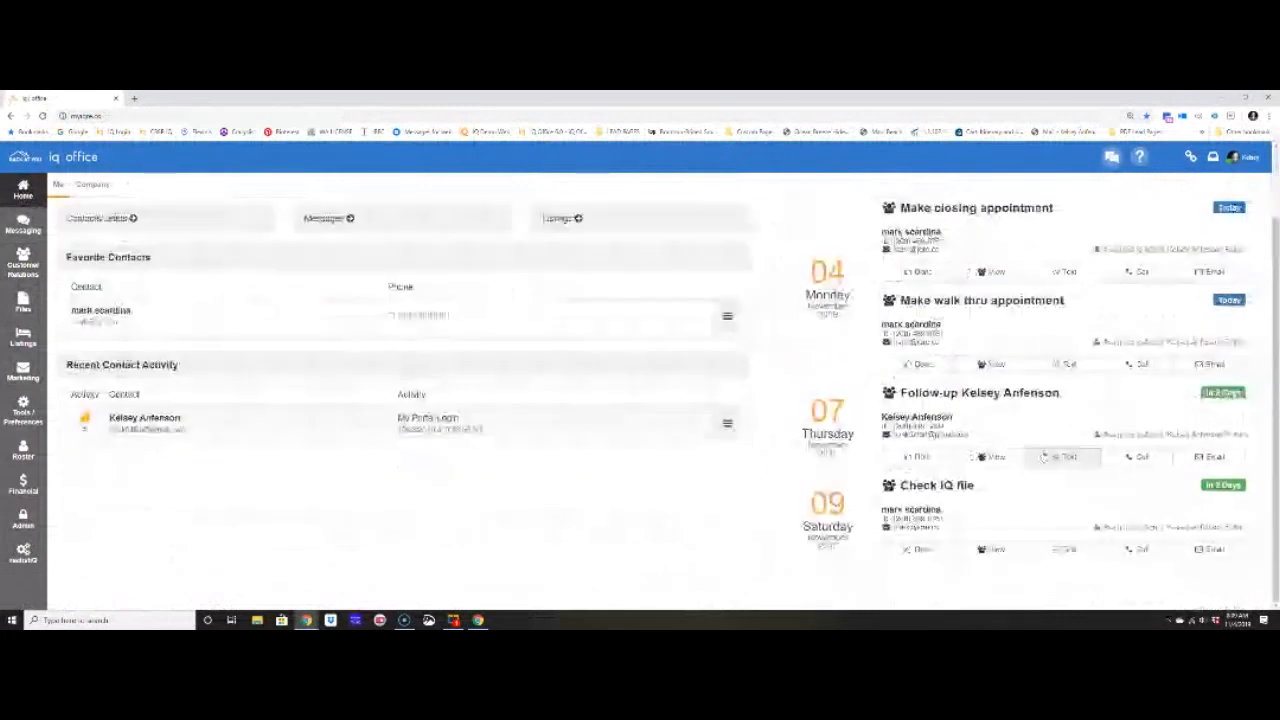
scroll(1043, 456, "up", 1)
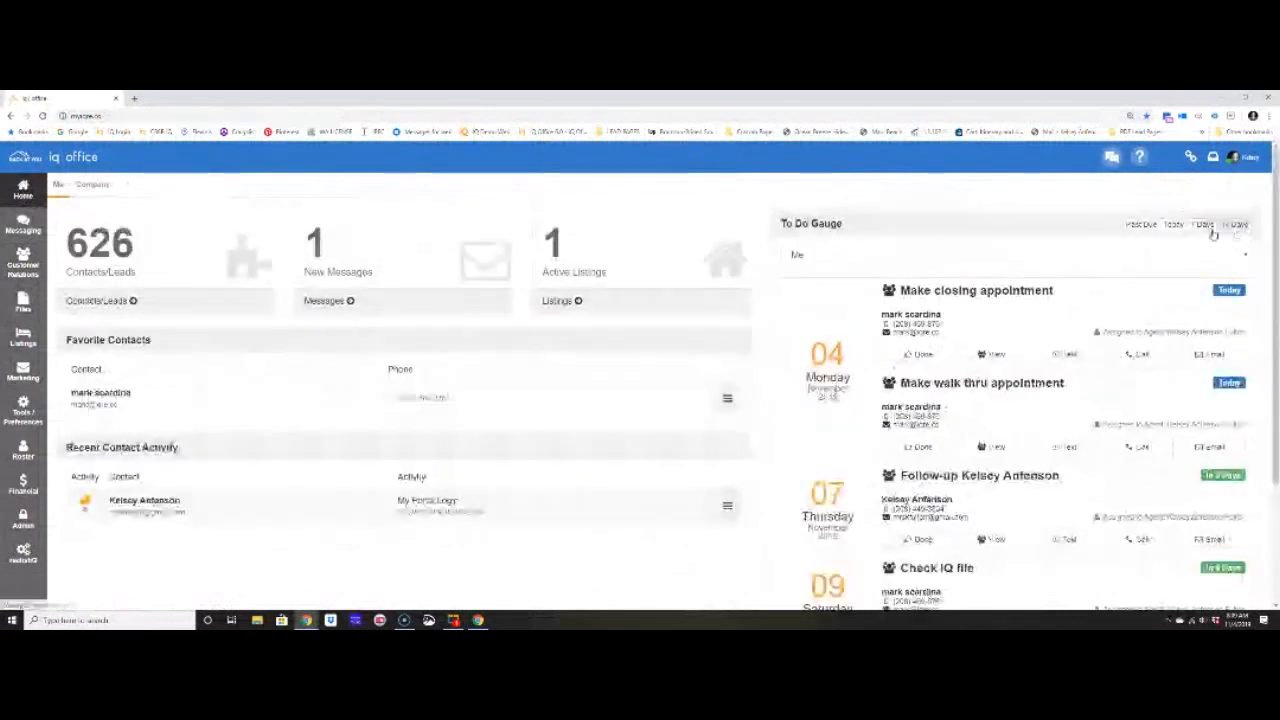
scroll(966, 320, "down", 1)
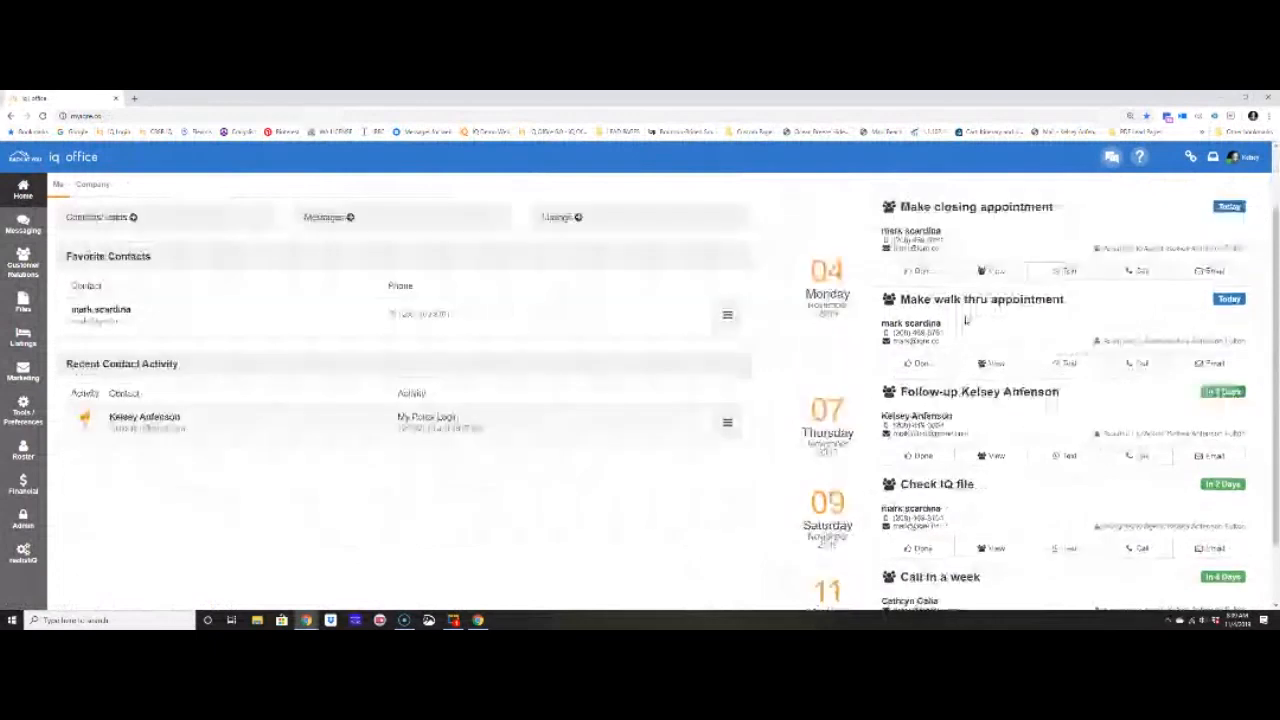
scroll(966, 320, "down", 1)
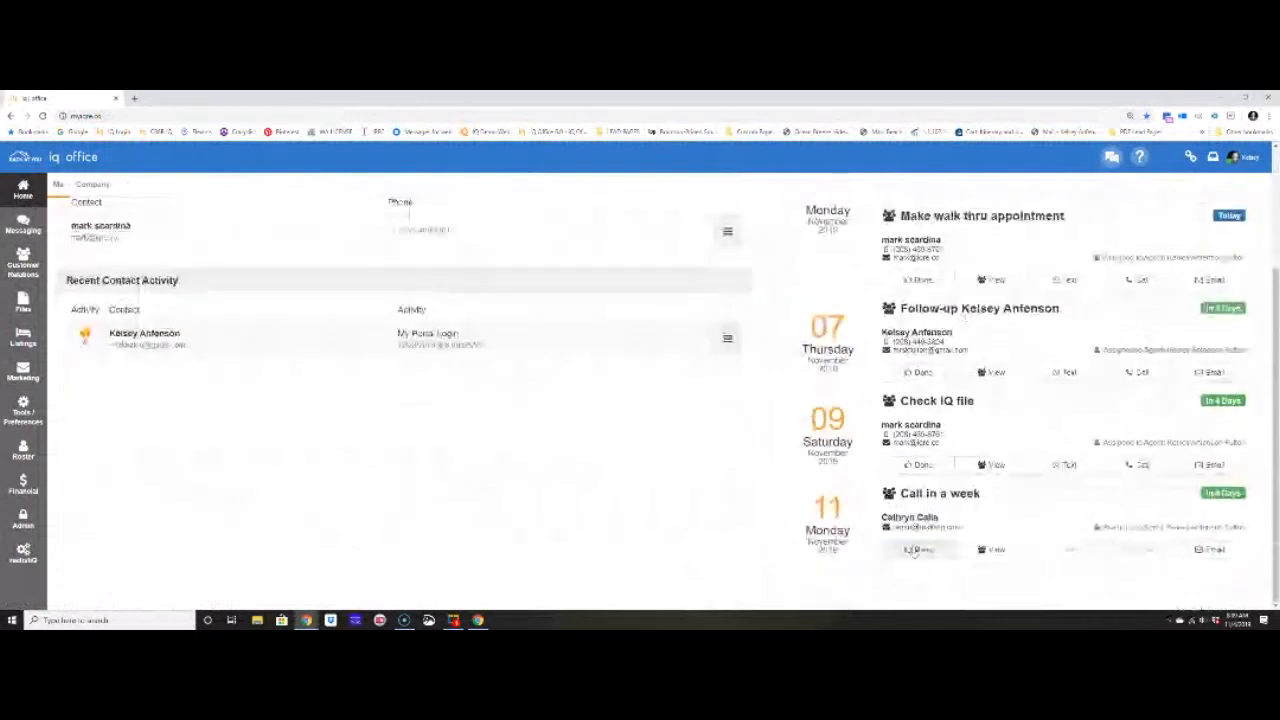
left_click(914, 550)
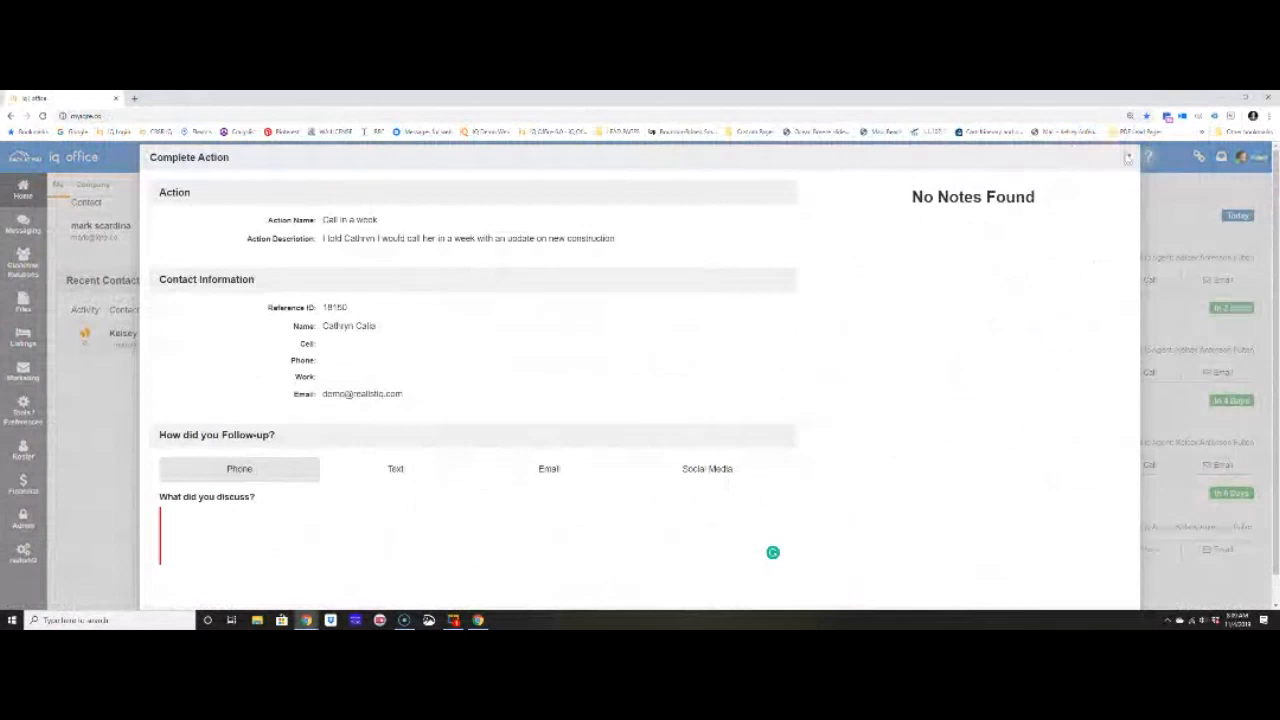
left_click(1128, 157)
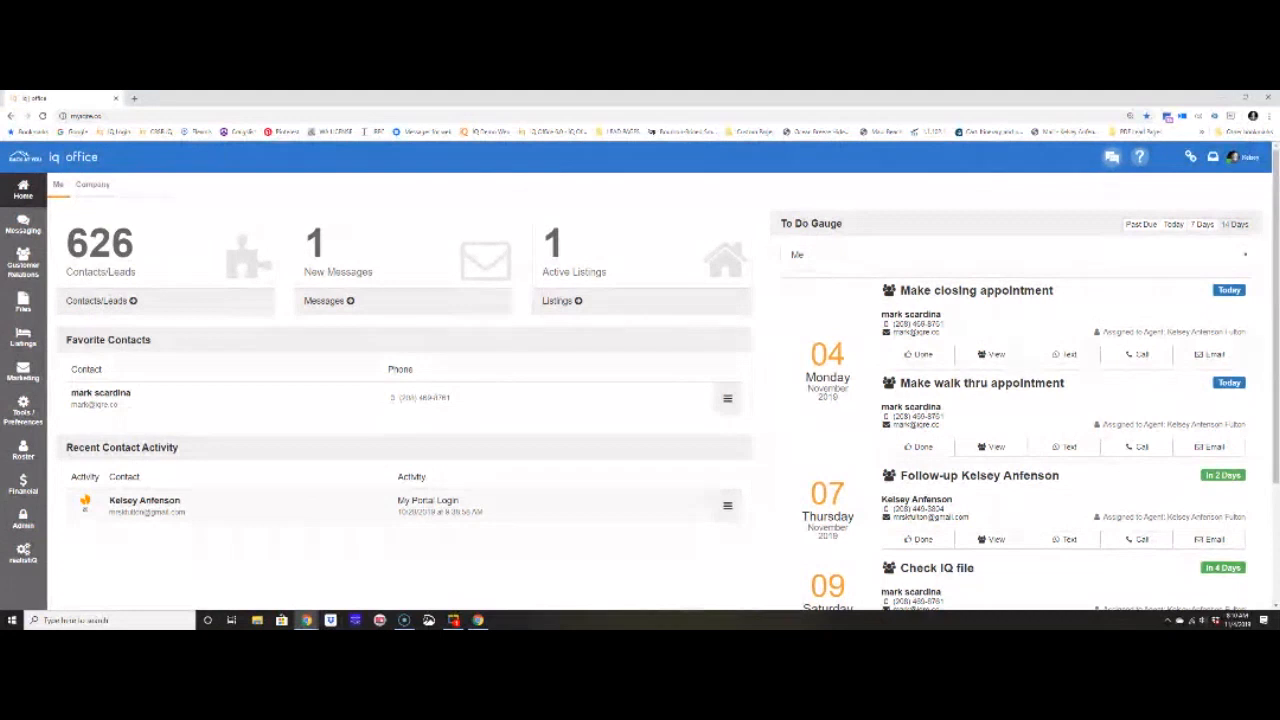
Create a new action plan named "Weekly Checkin Plan" with the Contacts/Leads type and save it.
left_click(14, 412)
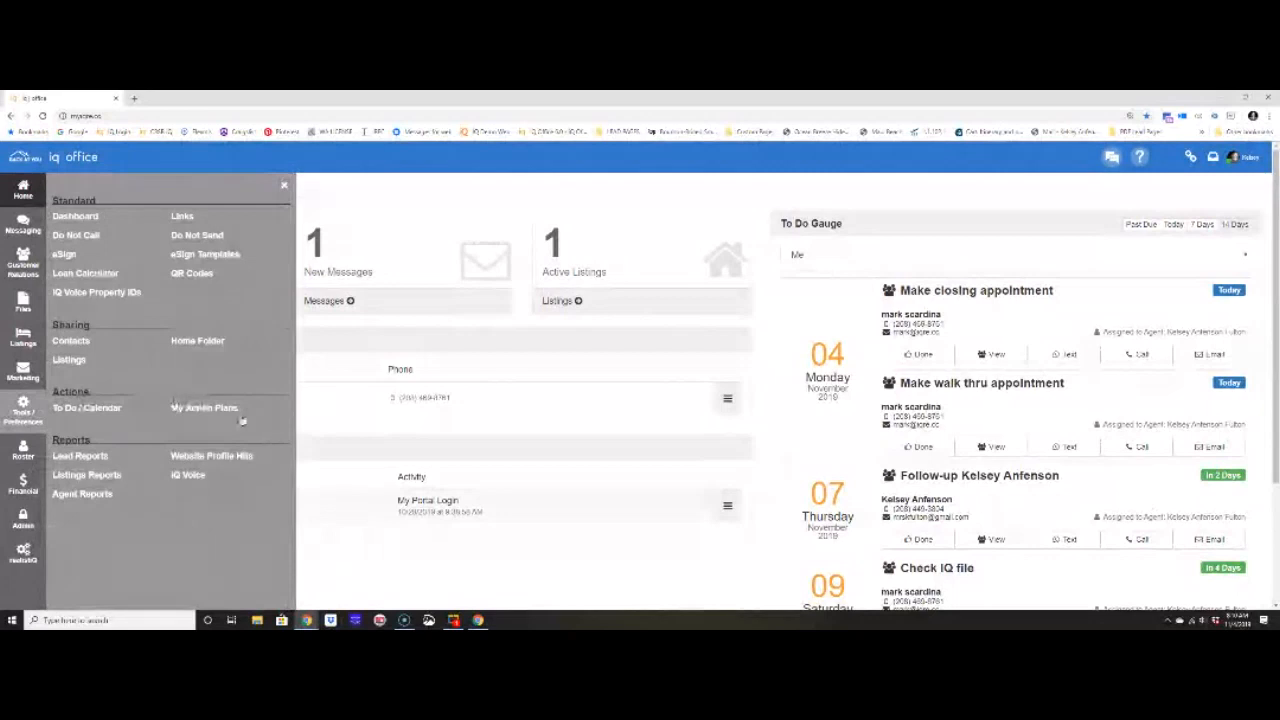
left_click(210, 407)
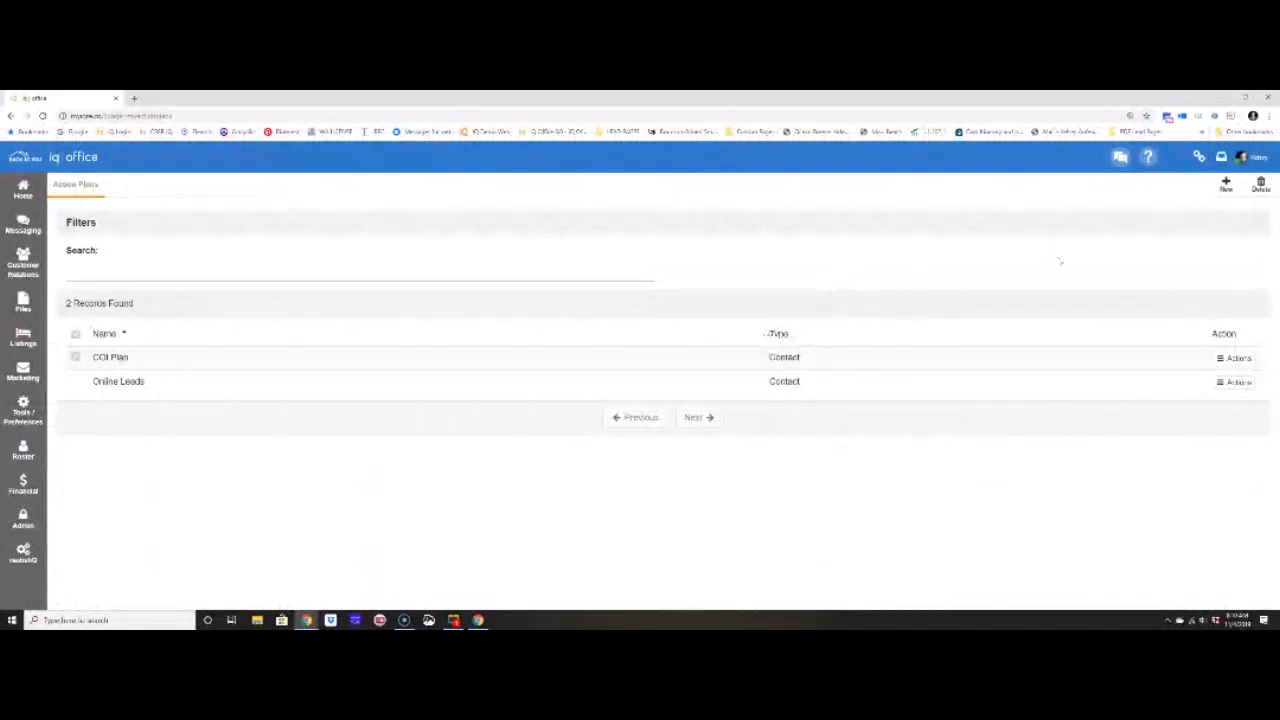
left_click(1226, 186)
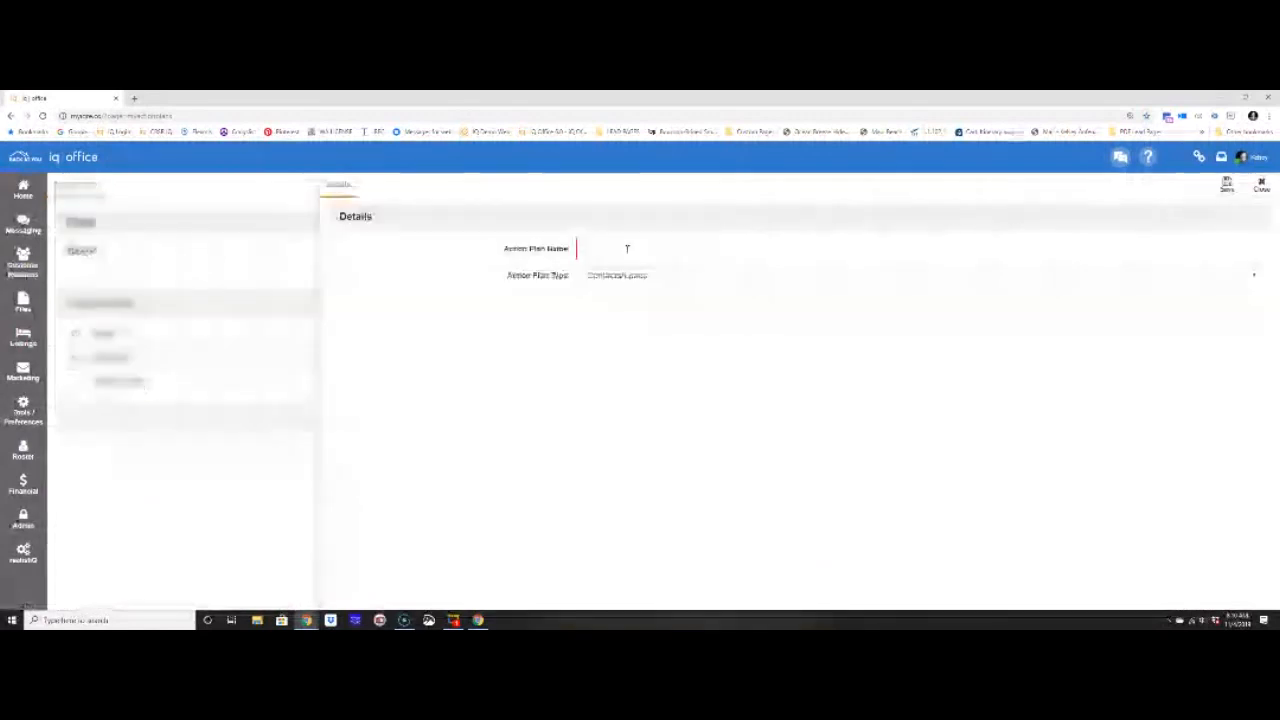
type("Weekly Checkin Plan")
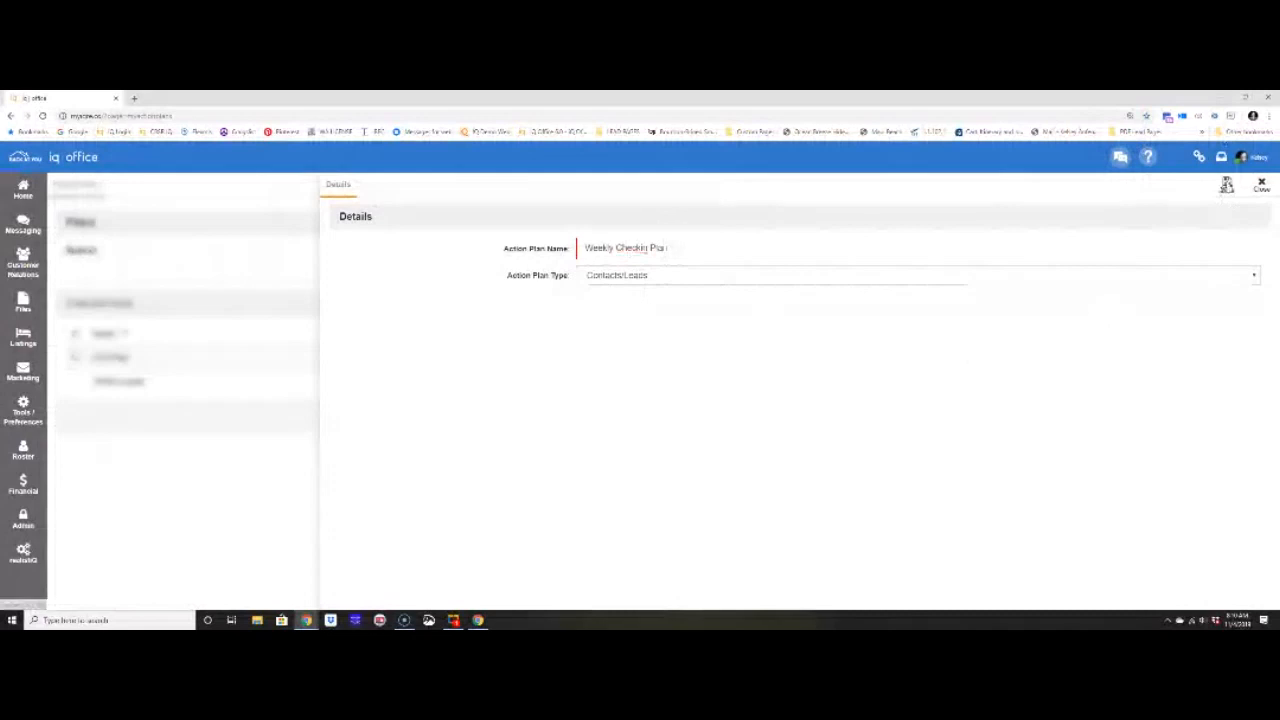
left_click(1227, 185)
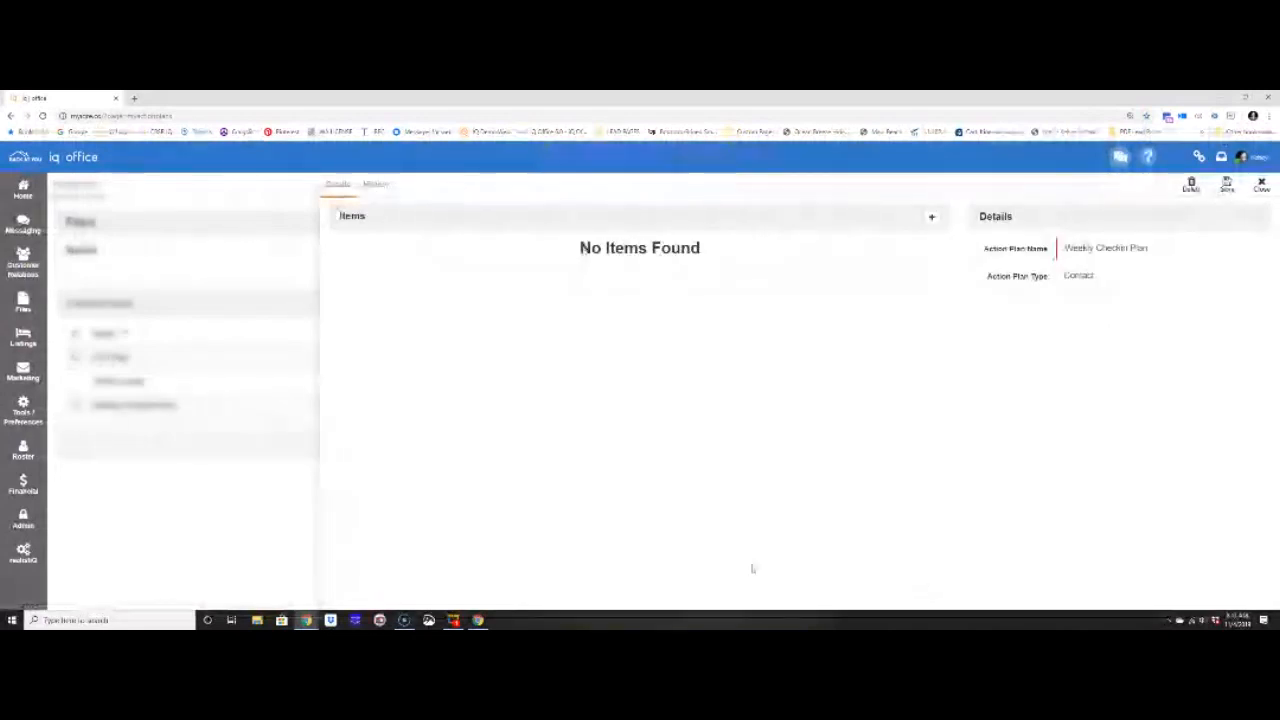
Add a Follow Up Request item named "Weekly Check in point" to the plan, leaving its description empty.
left_click(932, 218)
left_click(440, 223)
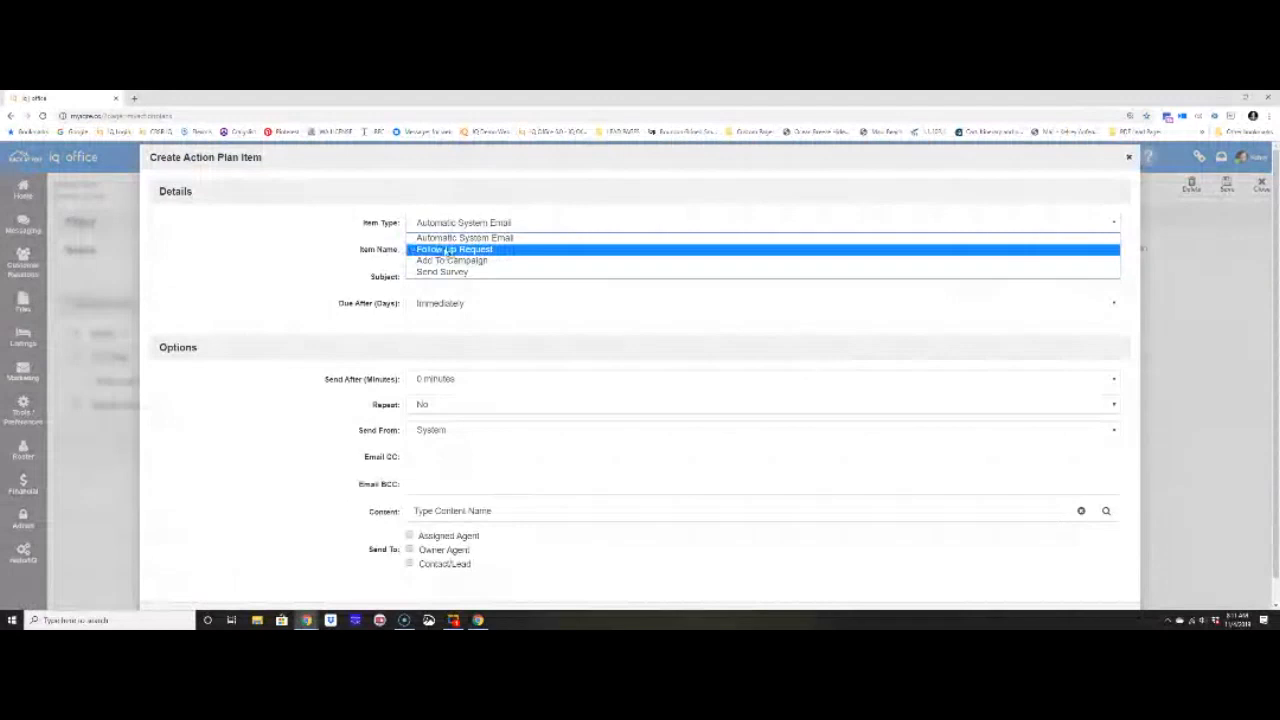
left_click(446, 251)
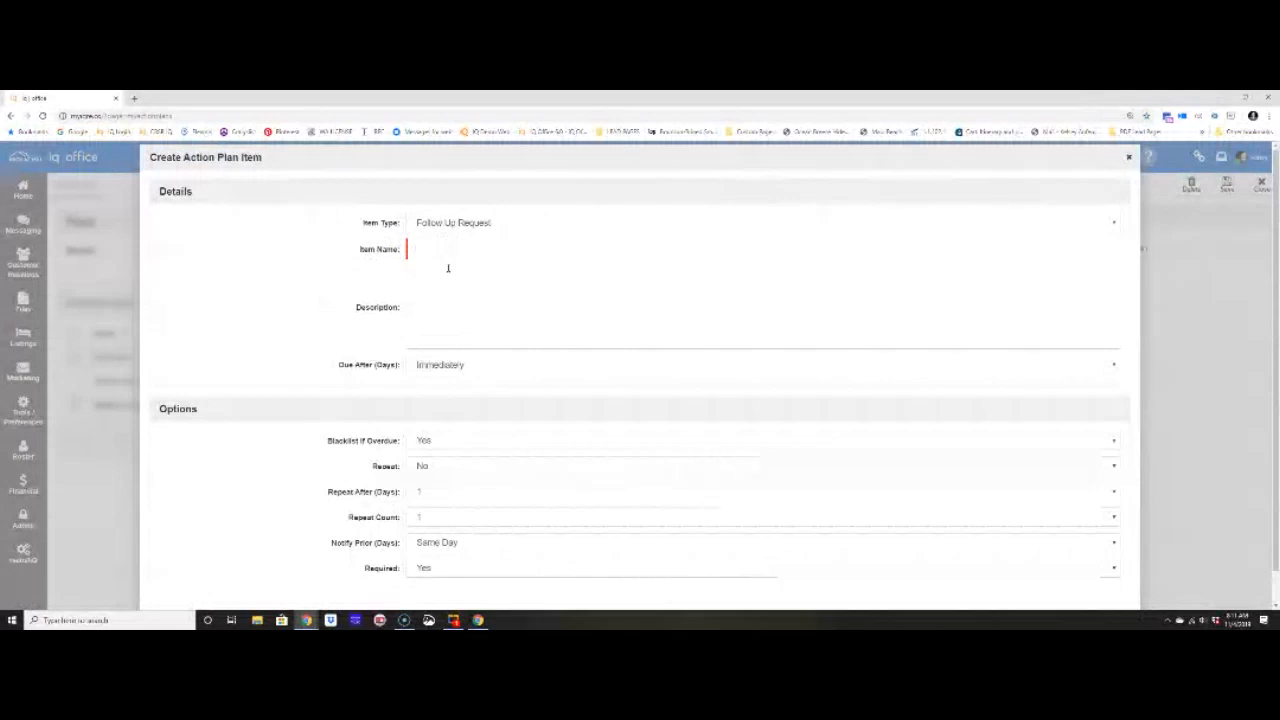
type("Weekly 1st")
key("BackSpace")
key("BackSpace")
key("BackSpace")
type("Checki In")
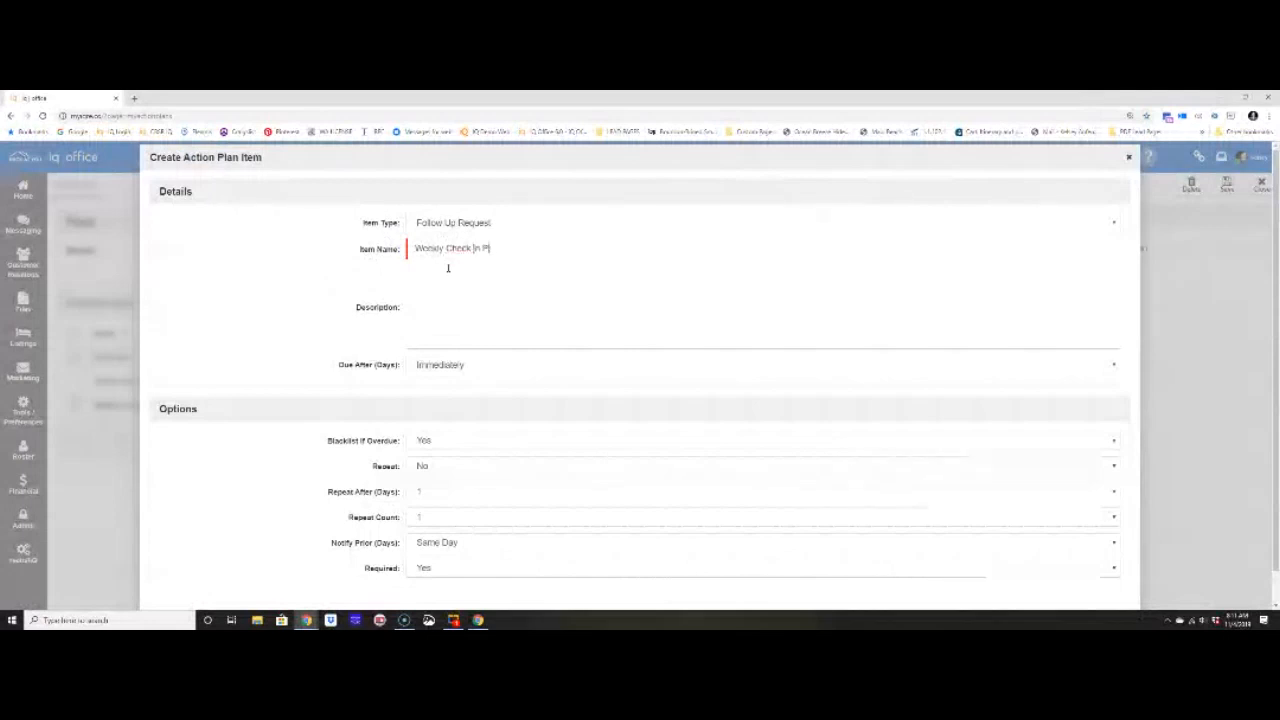
type(" point")
left_click(447, 294)
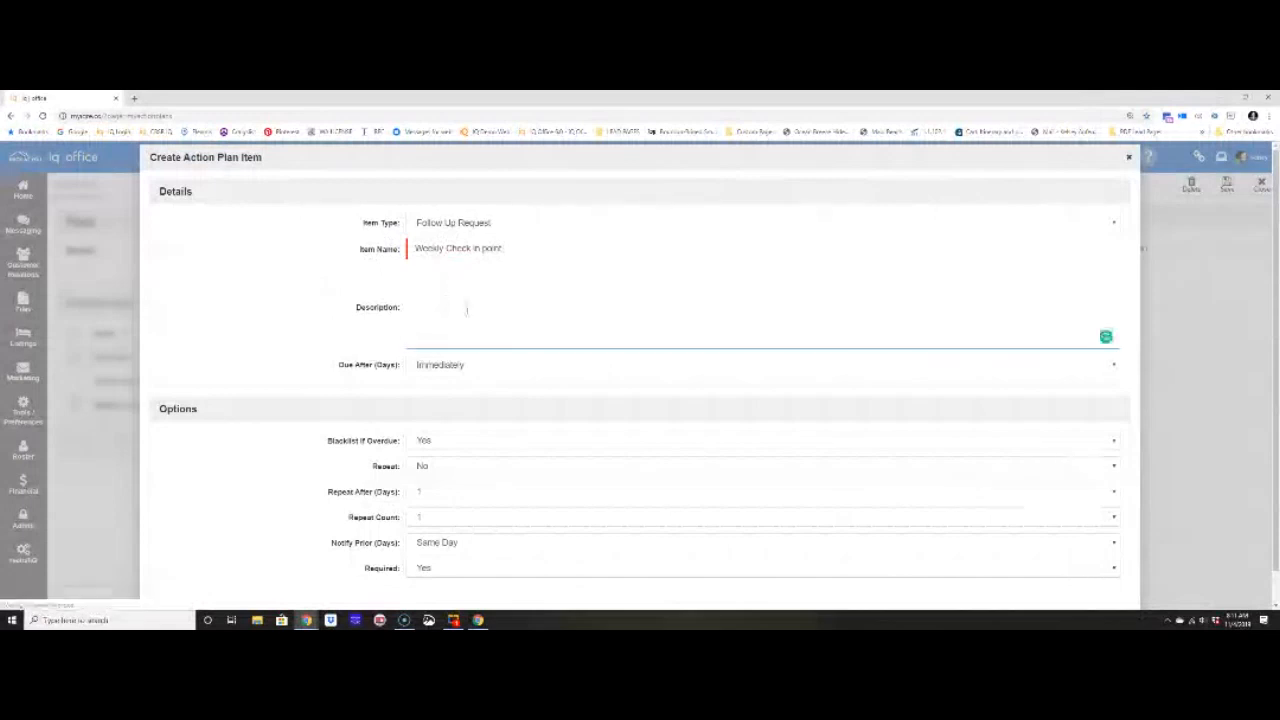
Make the check-in item due after 7 days.
left_click(493, 367)
left_click(483, 459)
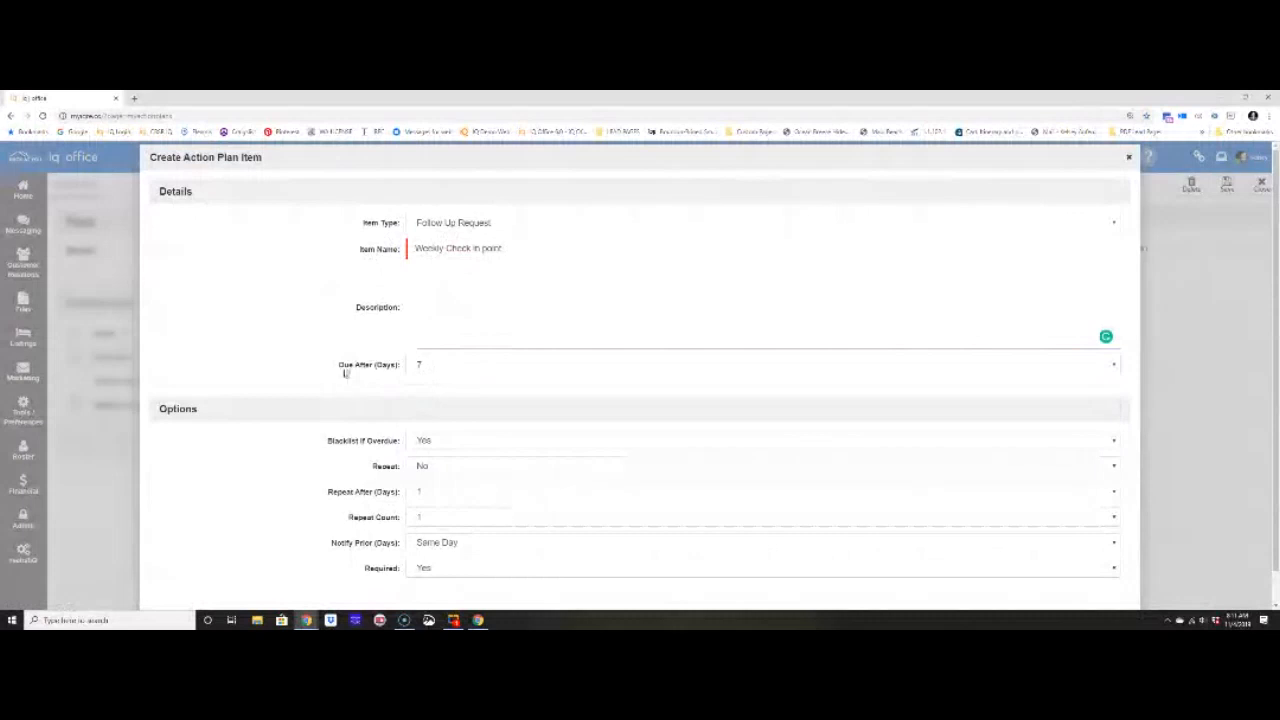
left_click(446, 370)
scroll(465, 520, "down", 5)
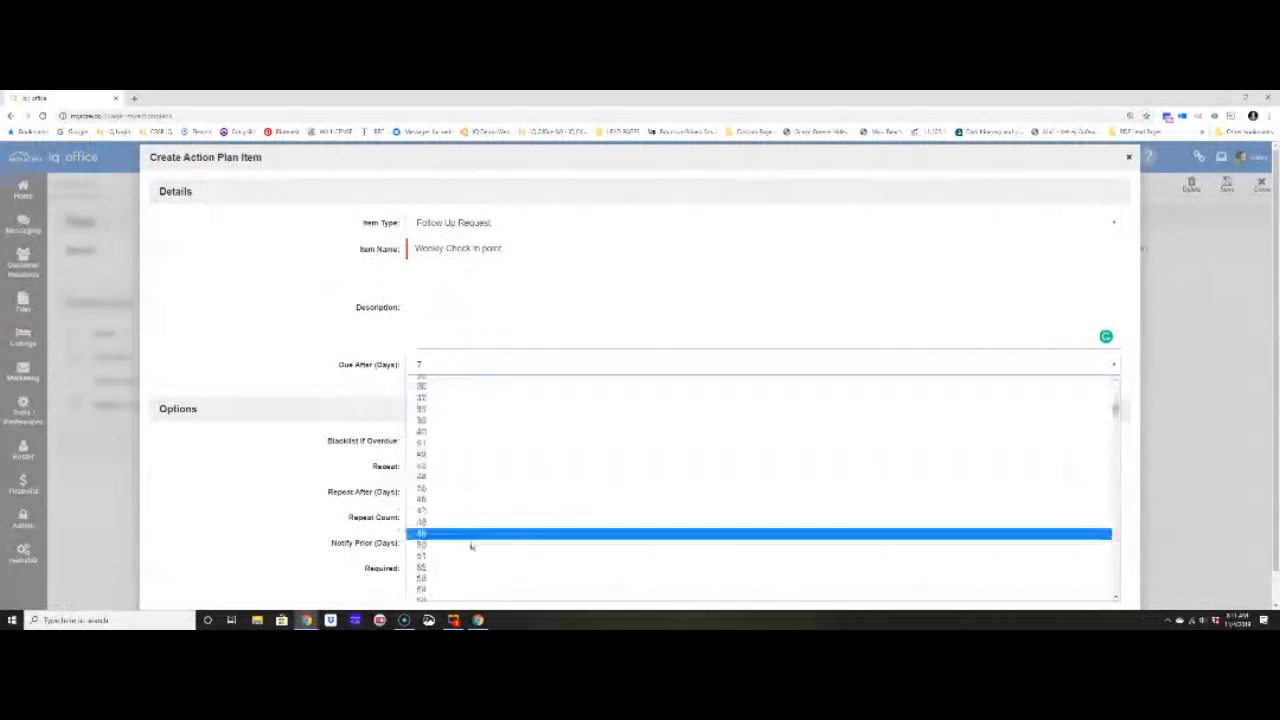
scroll(459, 425, "up", 4)
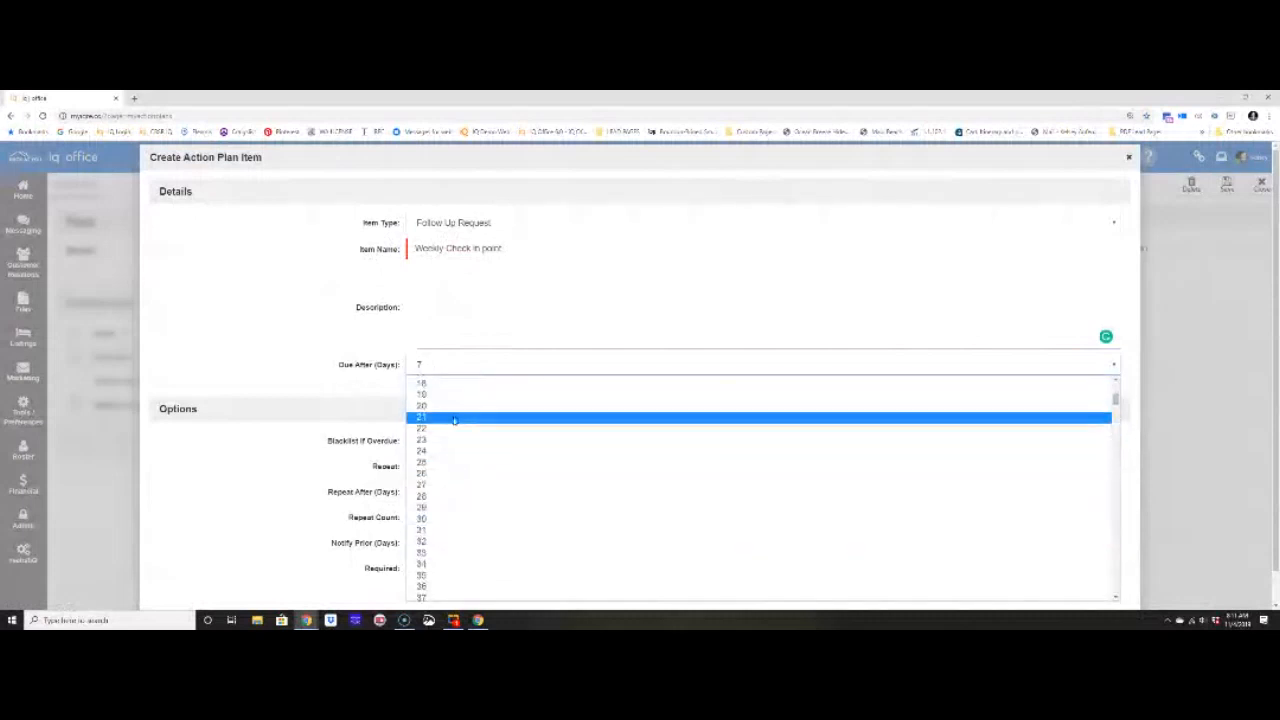
scroll(459, 385, "up", 4)
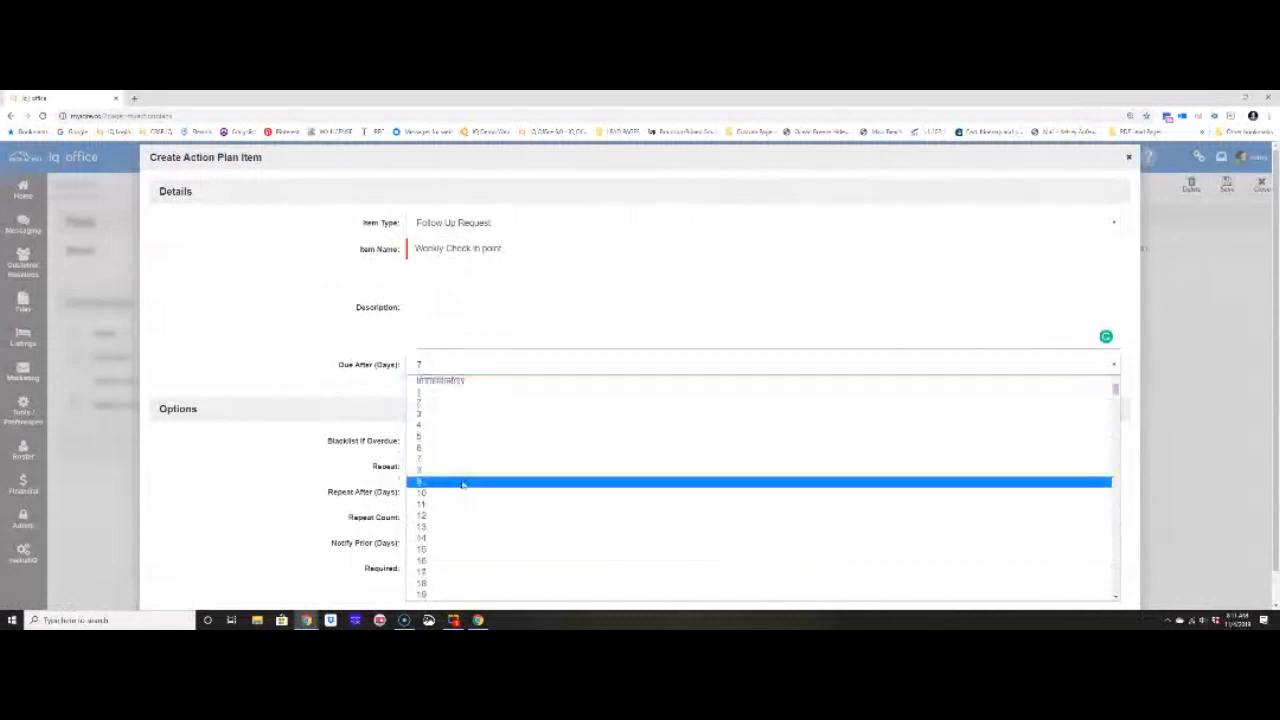
left_click(440, 458)
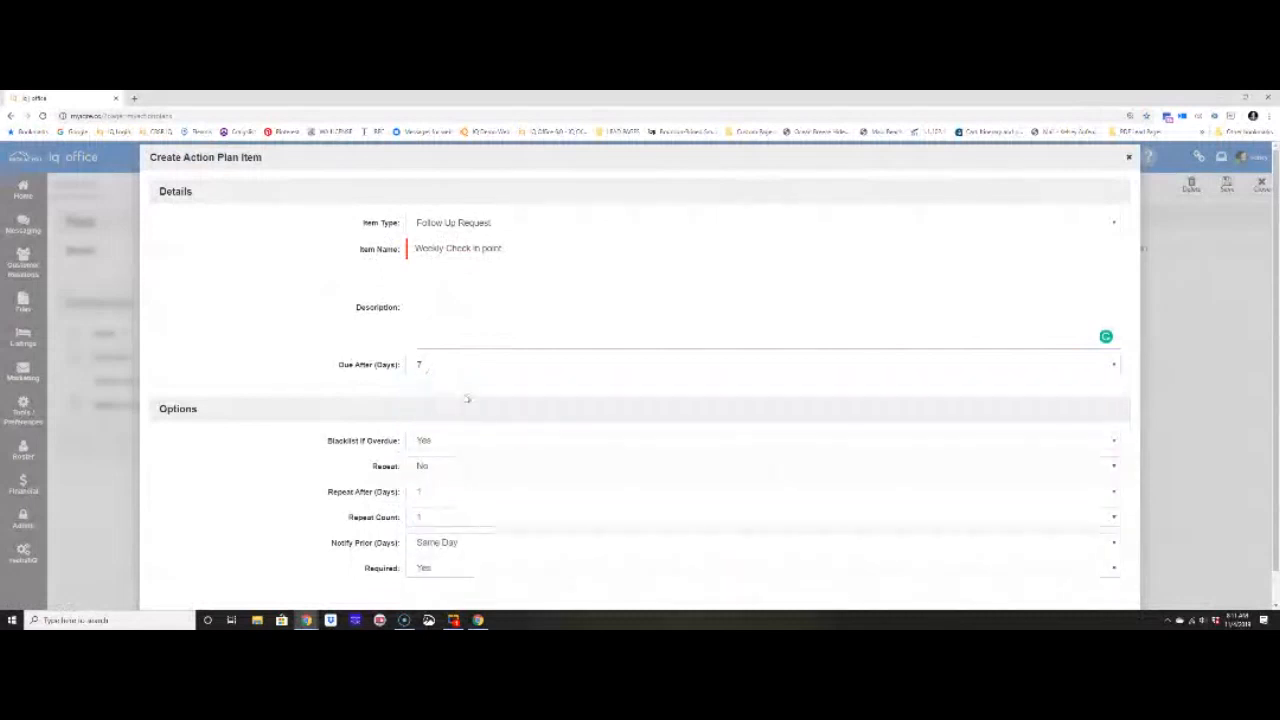
Turn off blacklisting if overdue for the item, enable repeating, and have it repeat after 7 days.
left_click(447, 440)
left_click(439, 459)
left_click(416, 470)
left_click(418, 481)
left_click(430, 496)
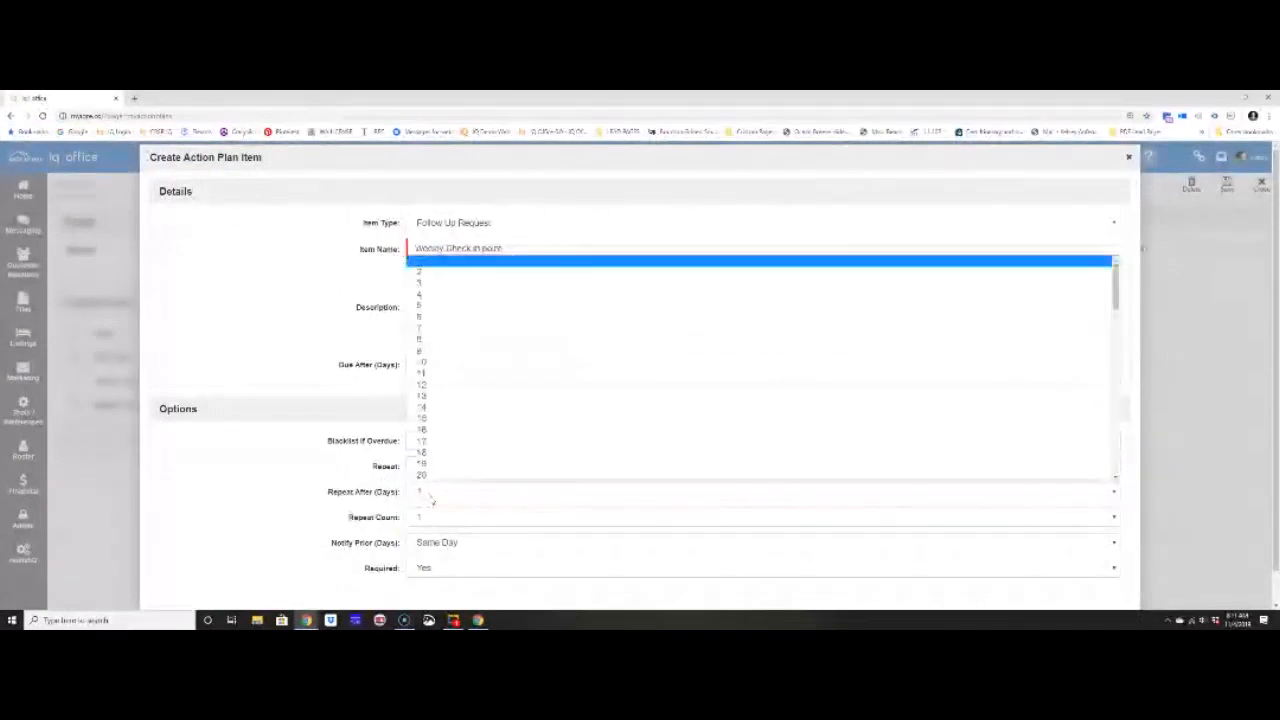
left_click(430, 328)
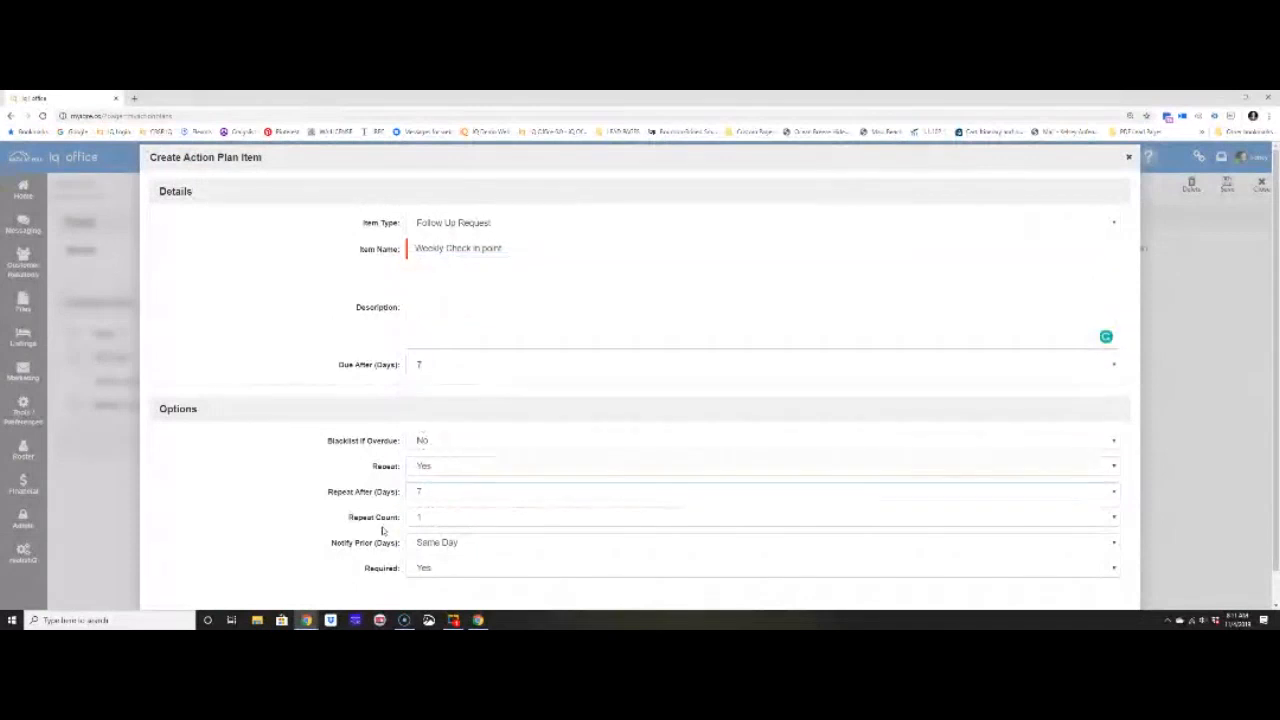
Set the item's repeat count to 99, save the item and close the action plan.
left_click(437, 522)
scroll(461, 446, "down", 3)
scroll(461, 446, "down", 5)
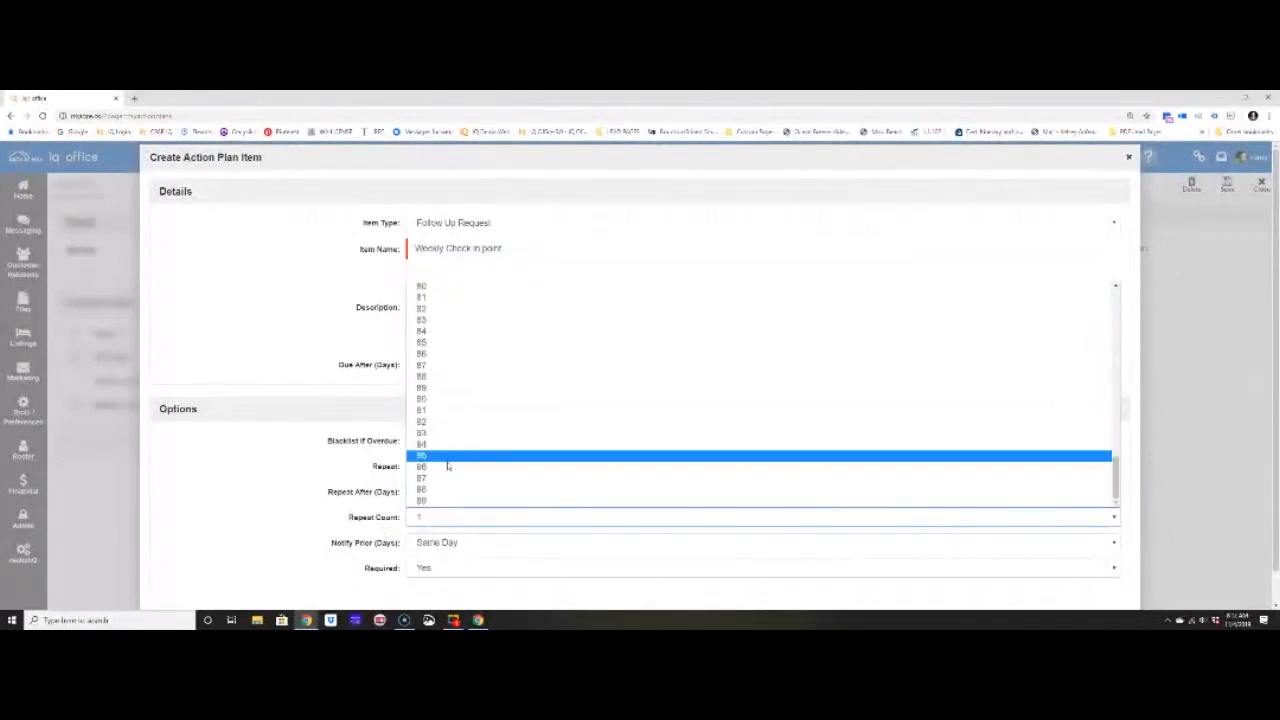
left_click(434, 505)
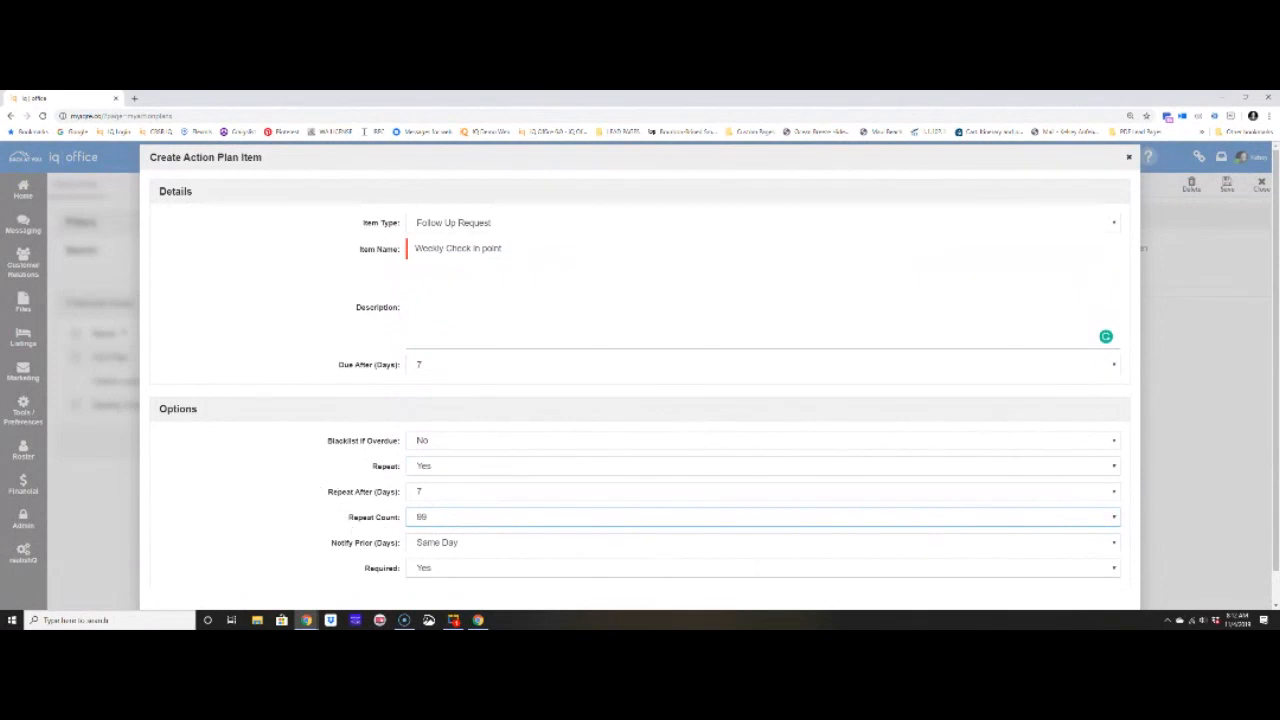
scroll(816, 545, "down", 1)
left_click(1105, 591)
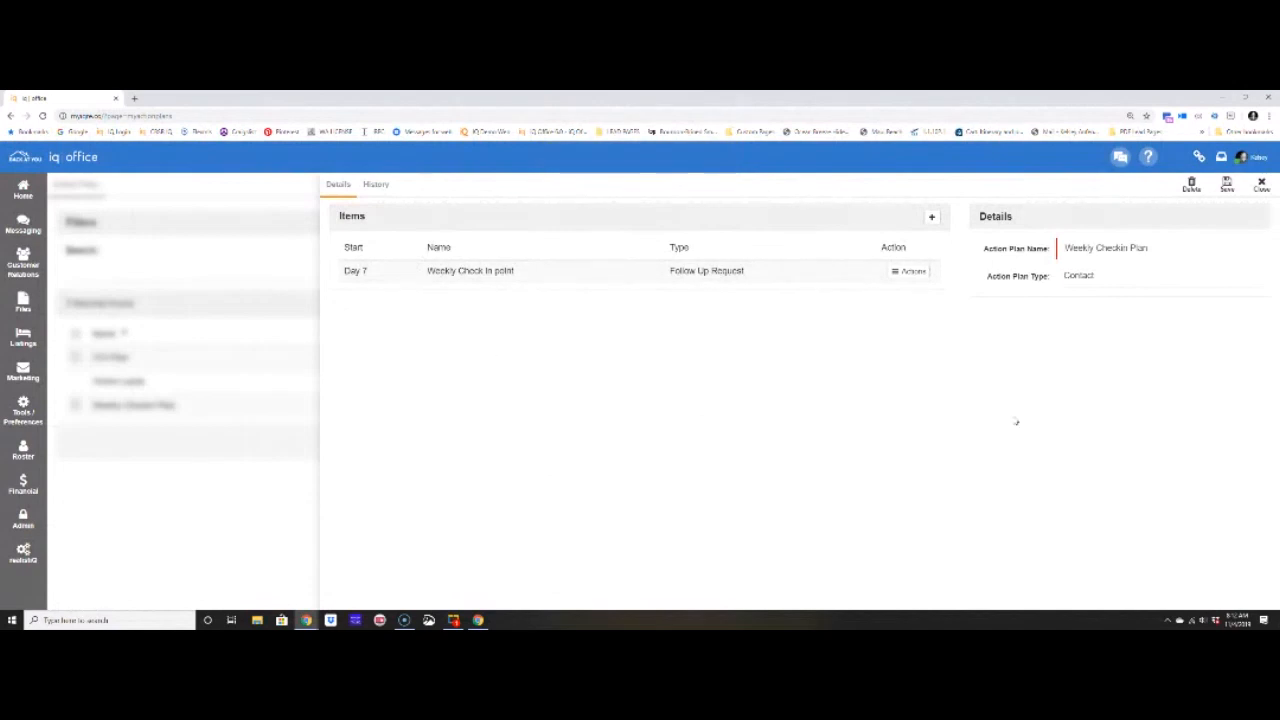
left_click(1262, 186)
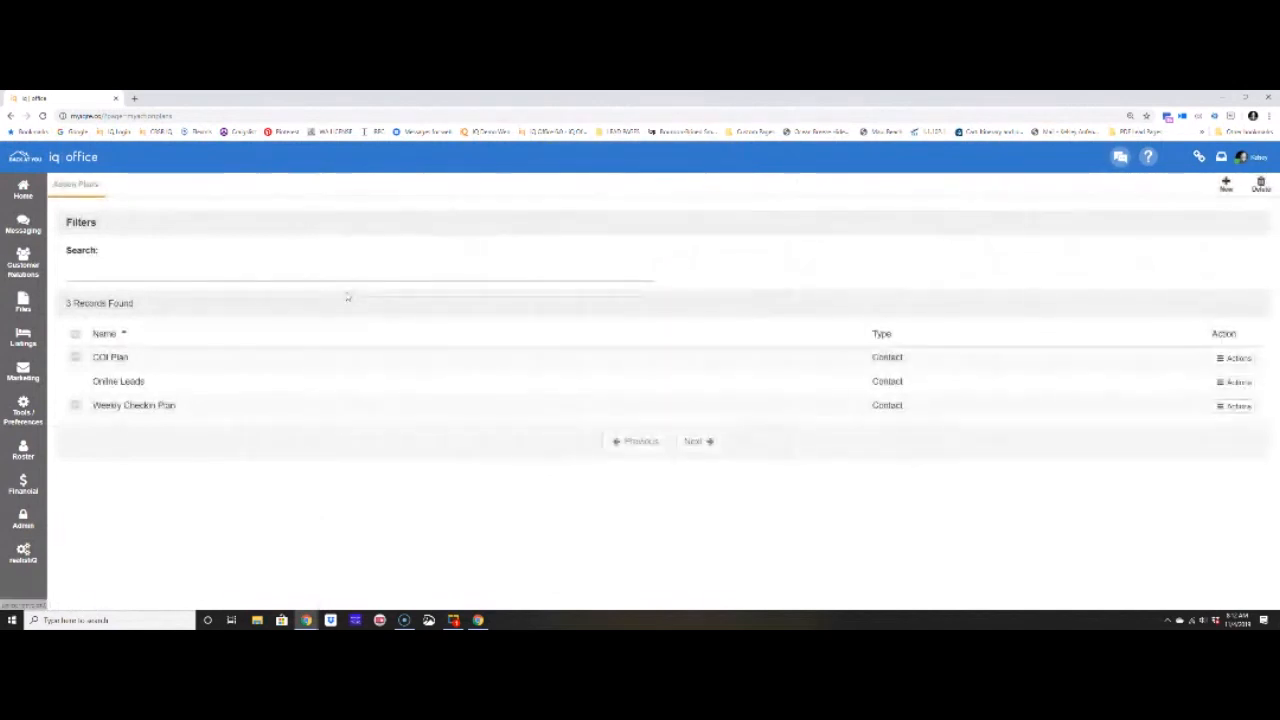
Open the record of an existing contact with no action plan from My Contacts / Leads.
left_click(23, 263)
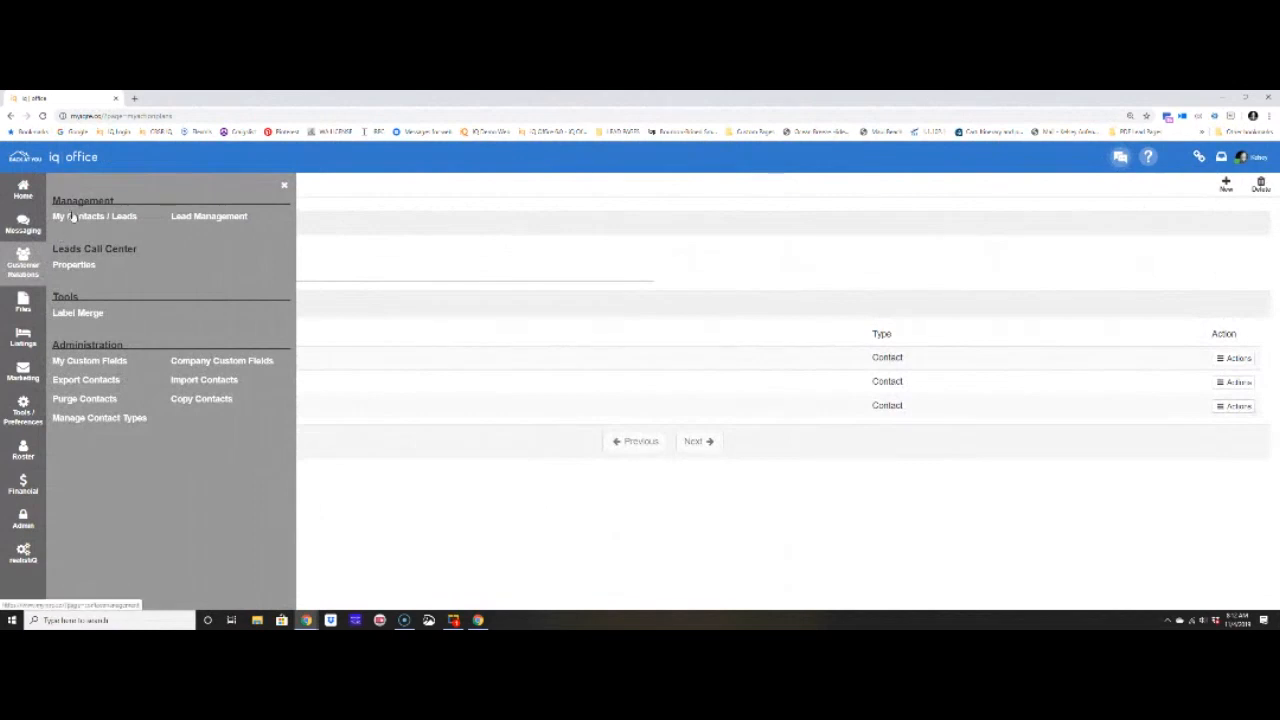
left_click(63, 216)
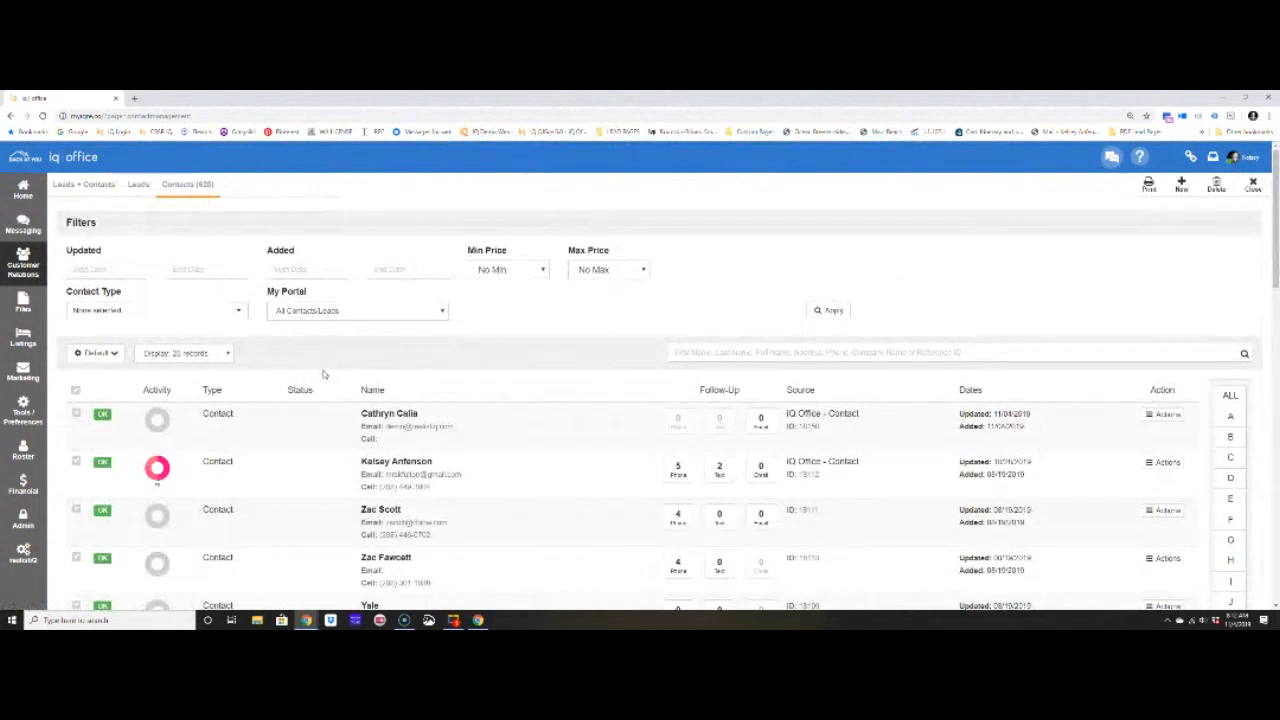
scroll(346, 372, "down", 5)
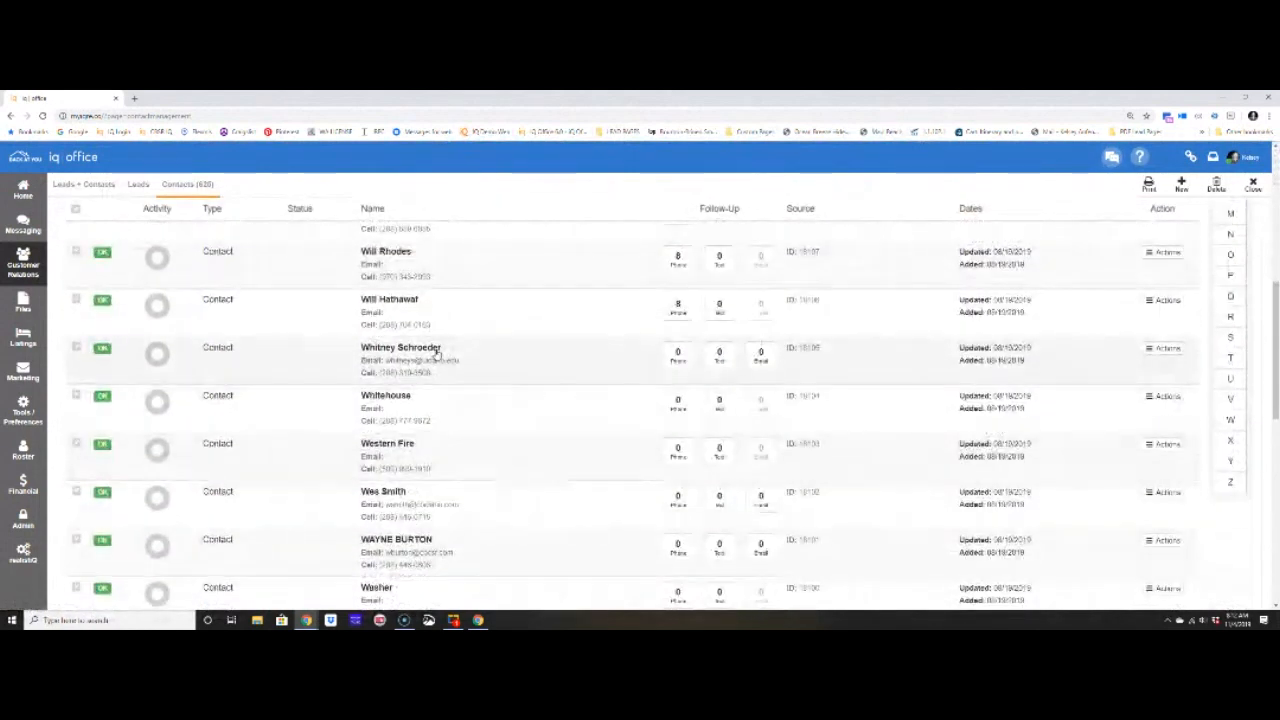
left_click_drag(433, 348, 436, 361)
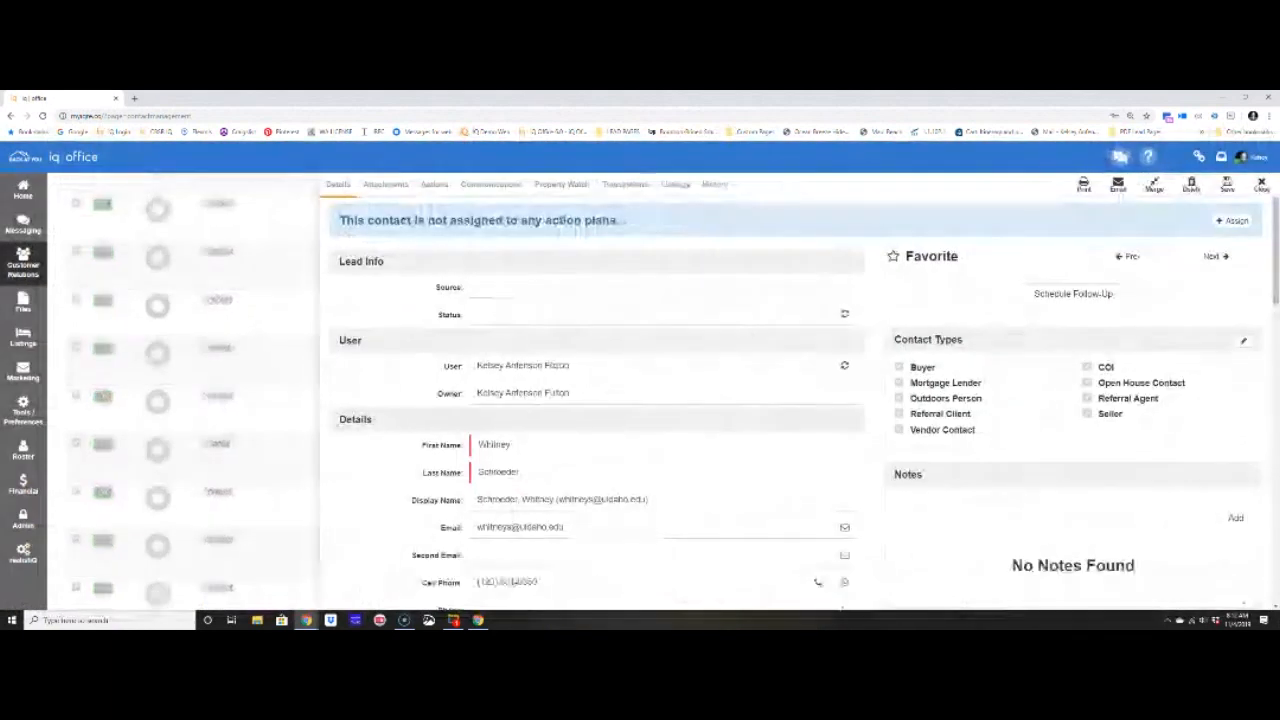
Assign the Weekly Checkin Plan to the open contact, check its scheduled actions and close the record.
left_click(1217, 224)
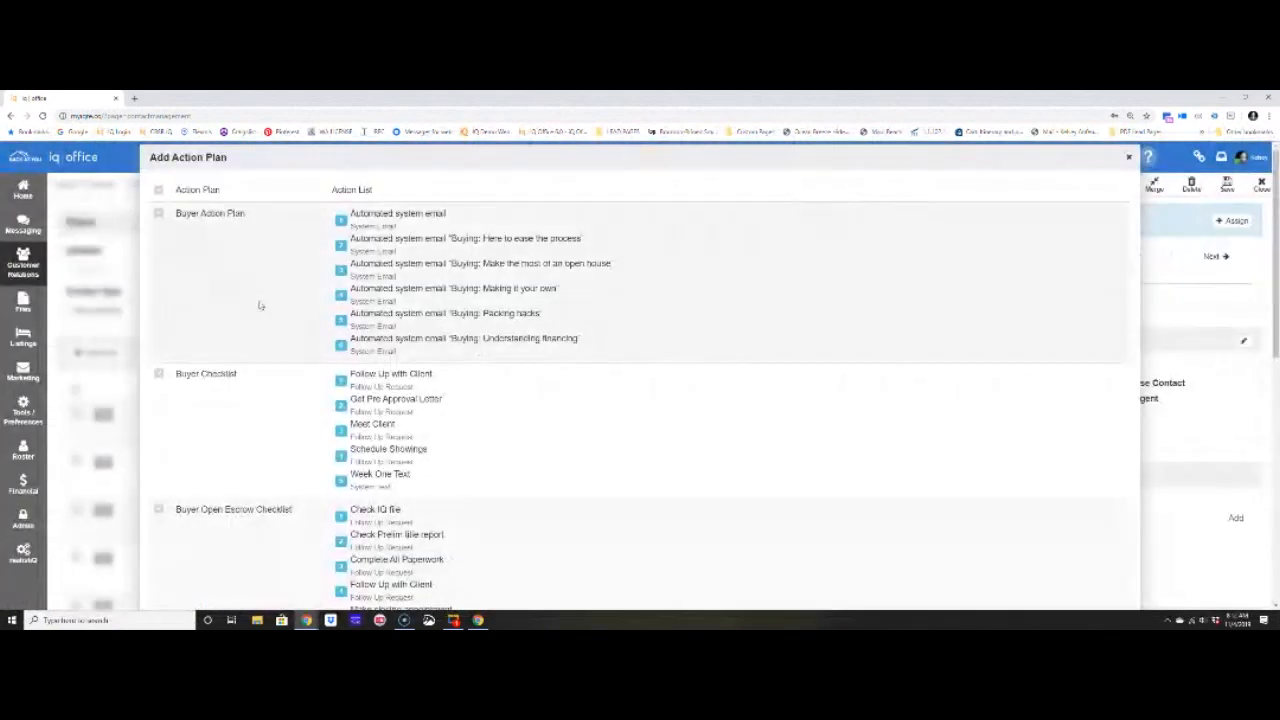
scroll(277, 349, "down", 6)
scroll(281, 353, "down", 2)
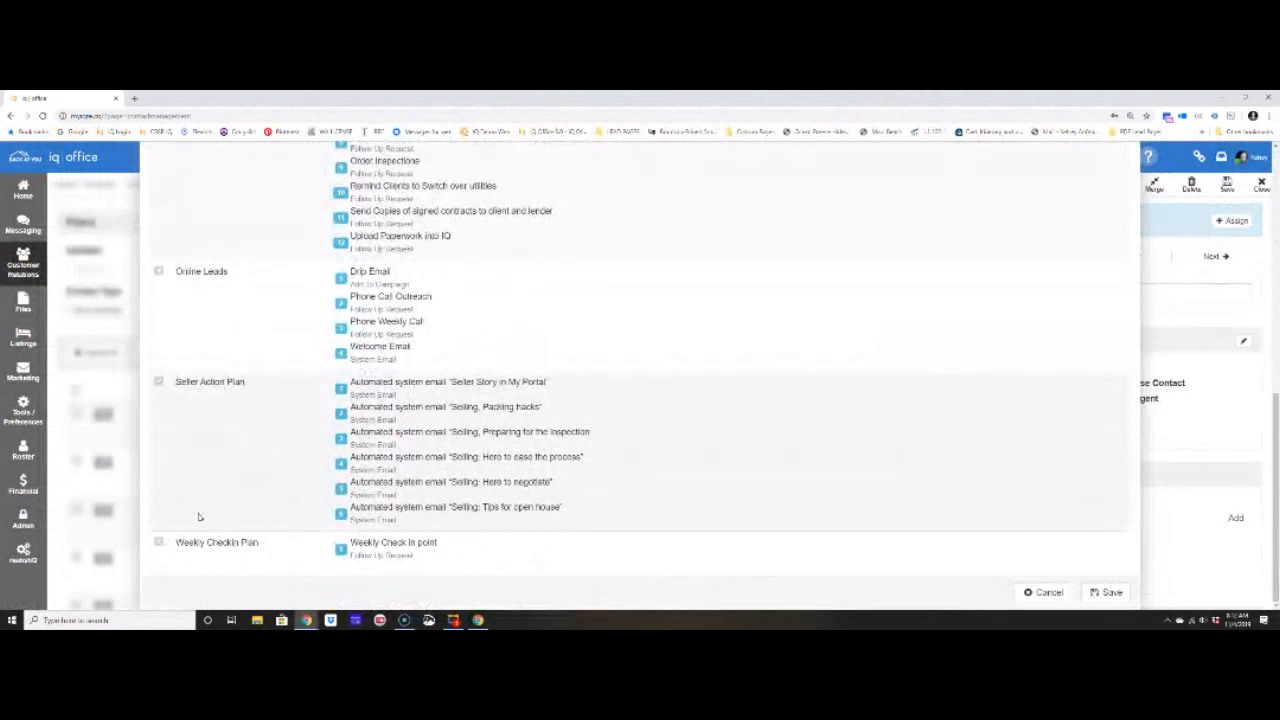
left_click(159, 543)
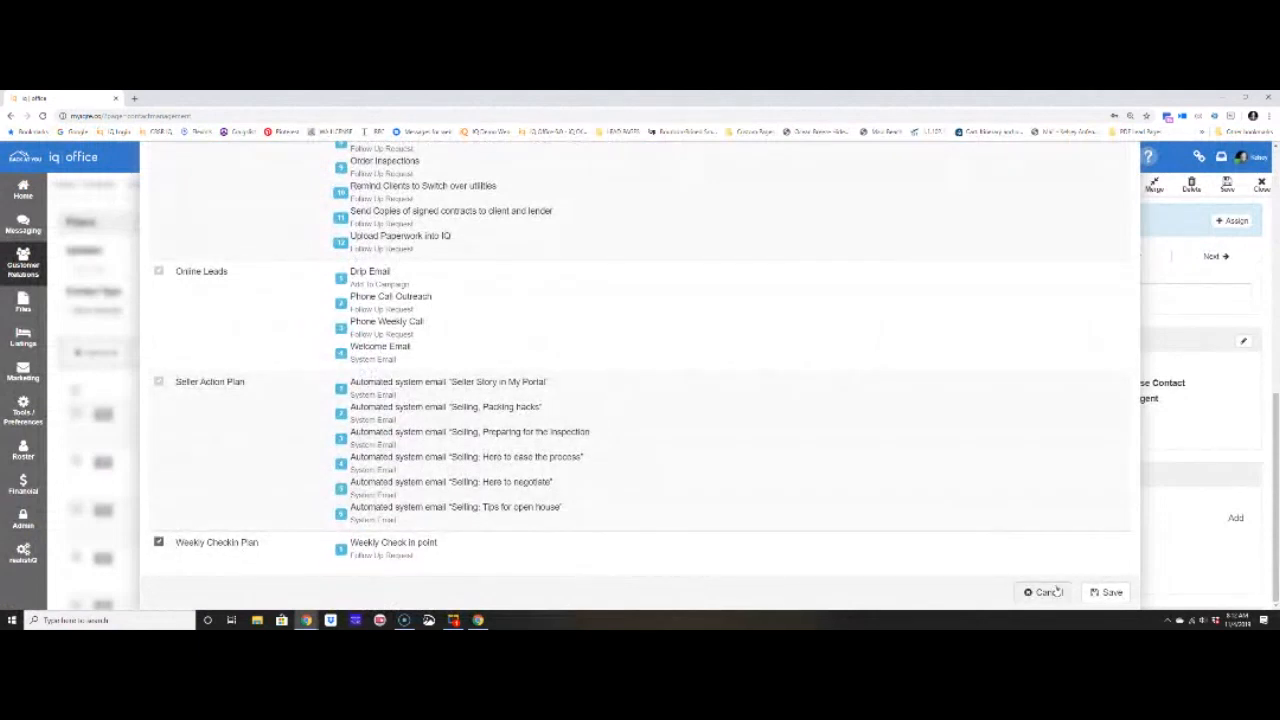
left_click(1107, 592)
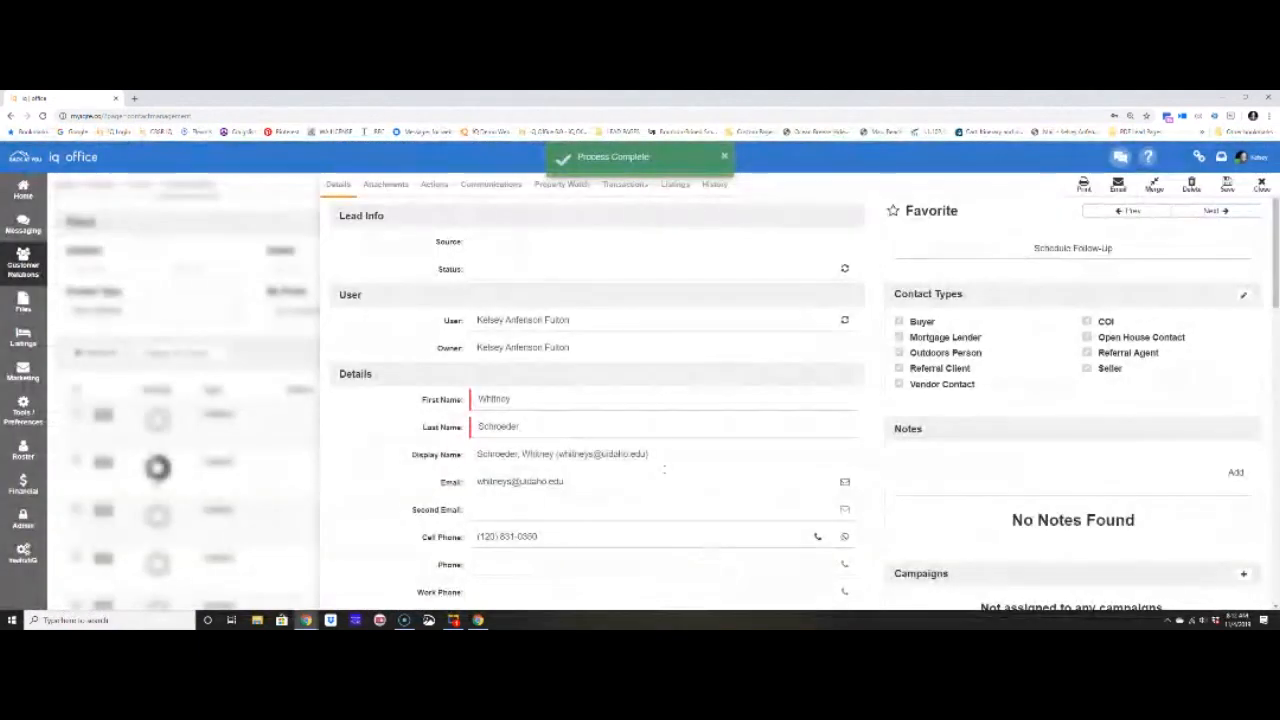
left_click(435, 188)
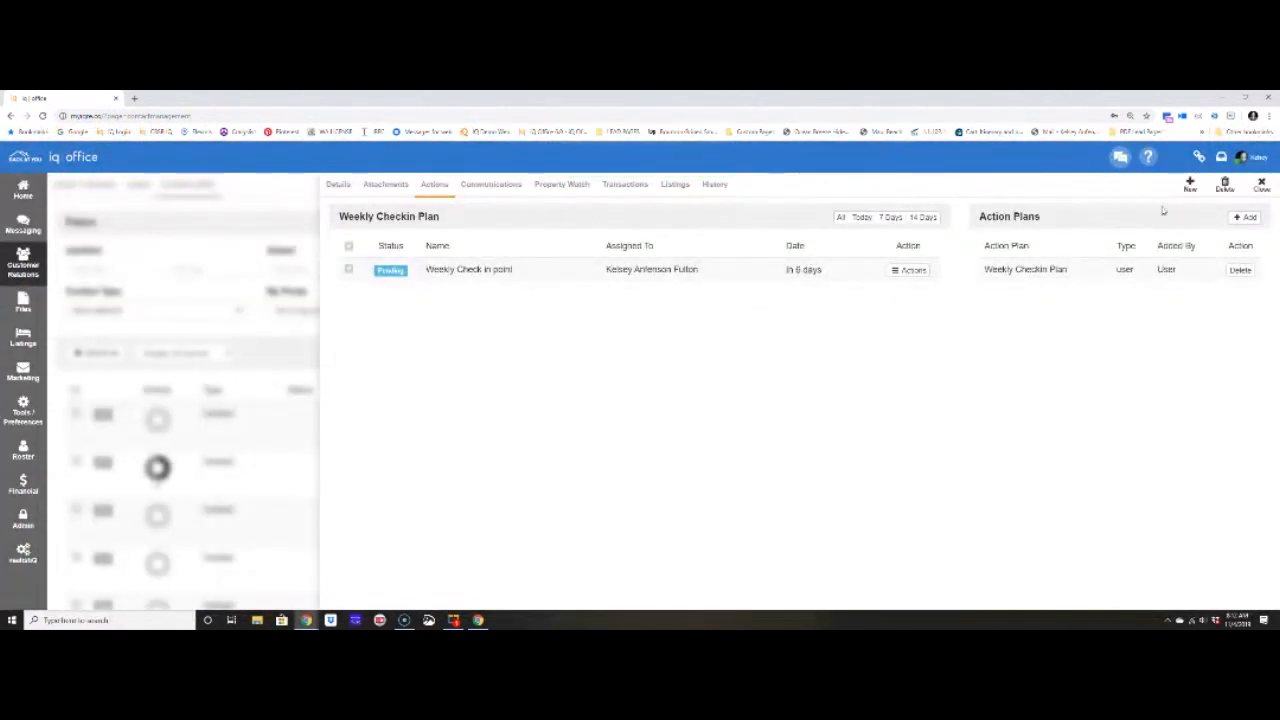
left_click(1261, 186)
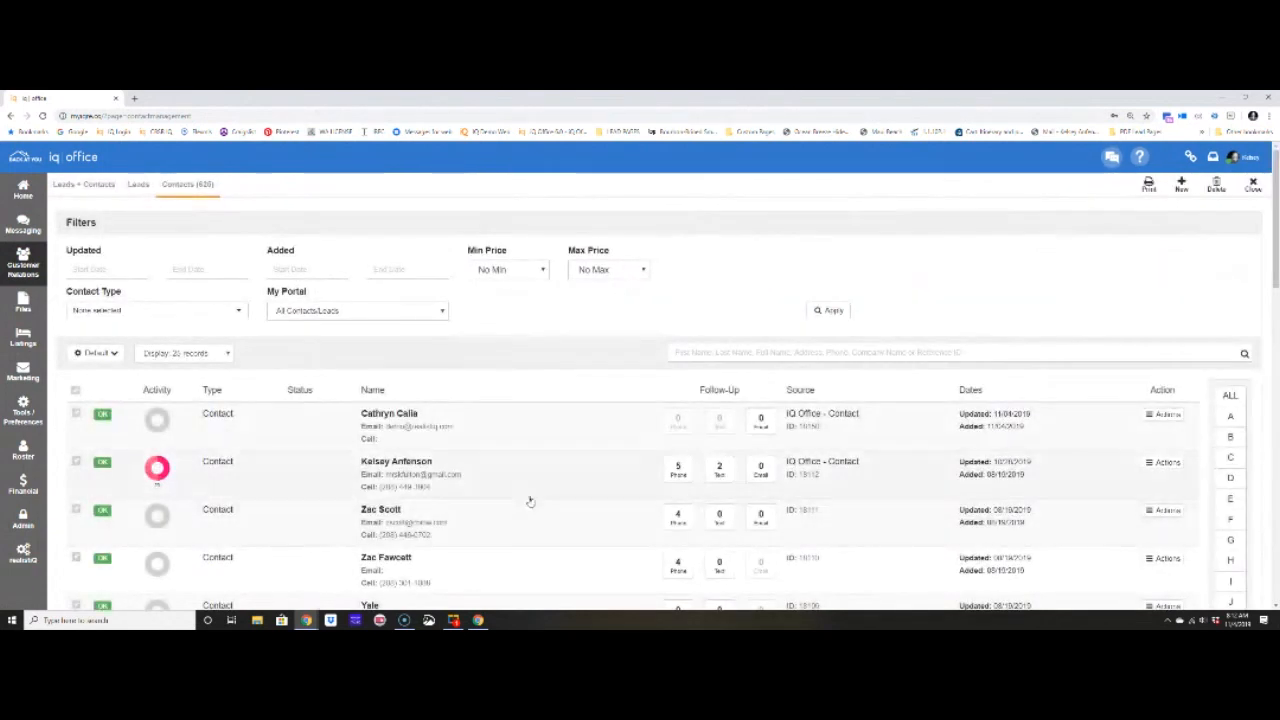
Open another existing contact near the end of the contacts list, assign the Weekly Checkin Plan to it and save the record.
scroll(471, 503, "down", 7)
scroll(422, 500, "down", 5)
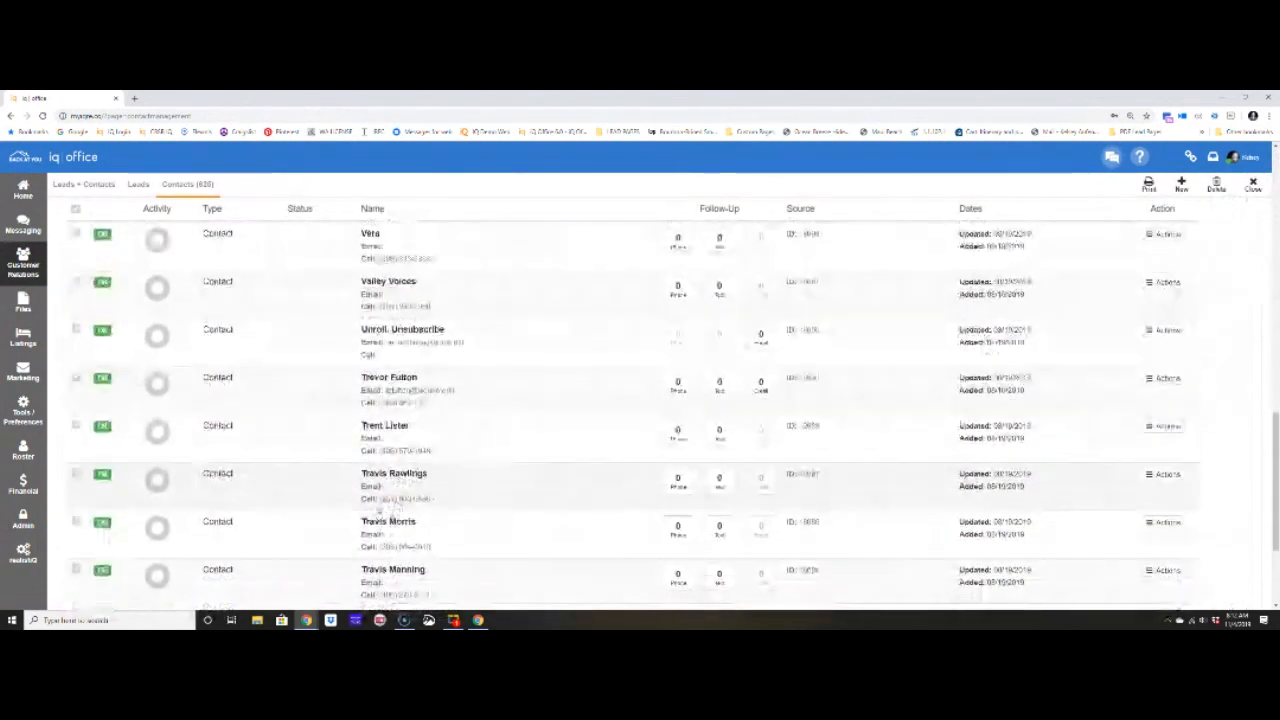
scroll(400, 530, "down", 2)
scroll(422, 543, "down", 2)
left_click(388, 515)
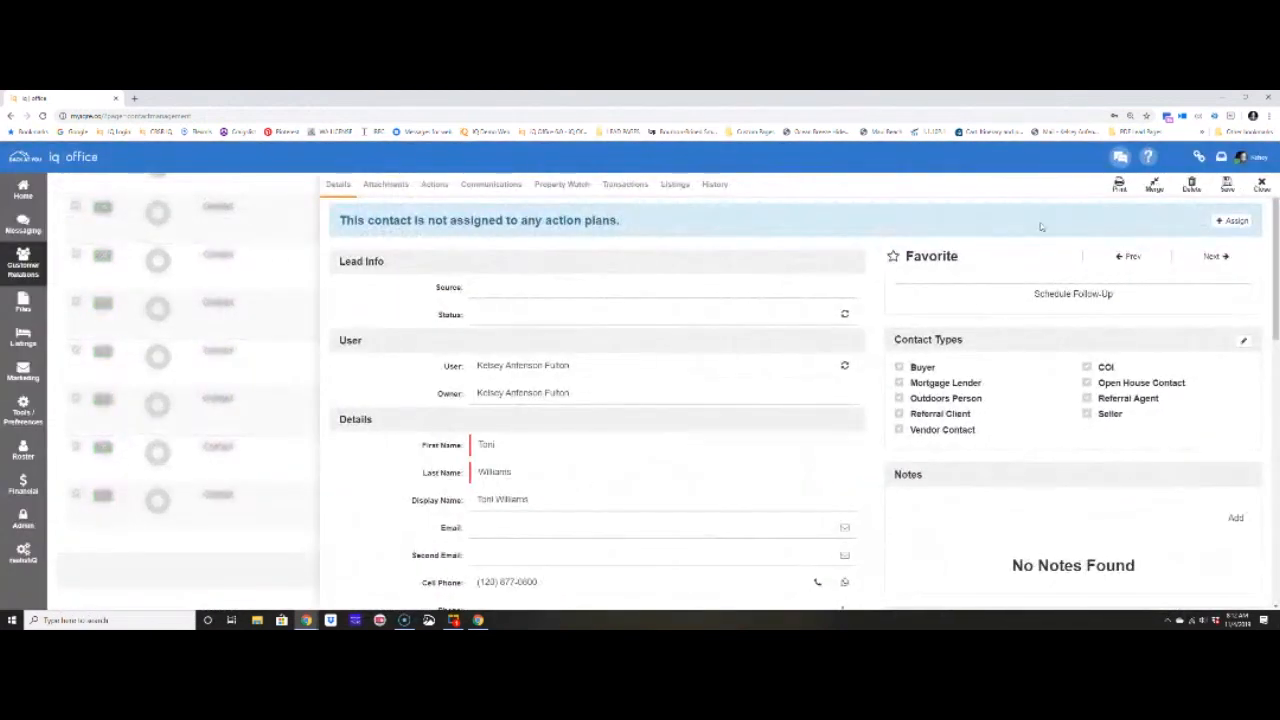
left_click(1232, 220)
scroll(357, 310, "down", 15)
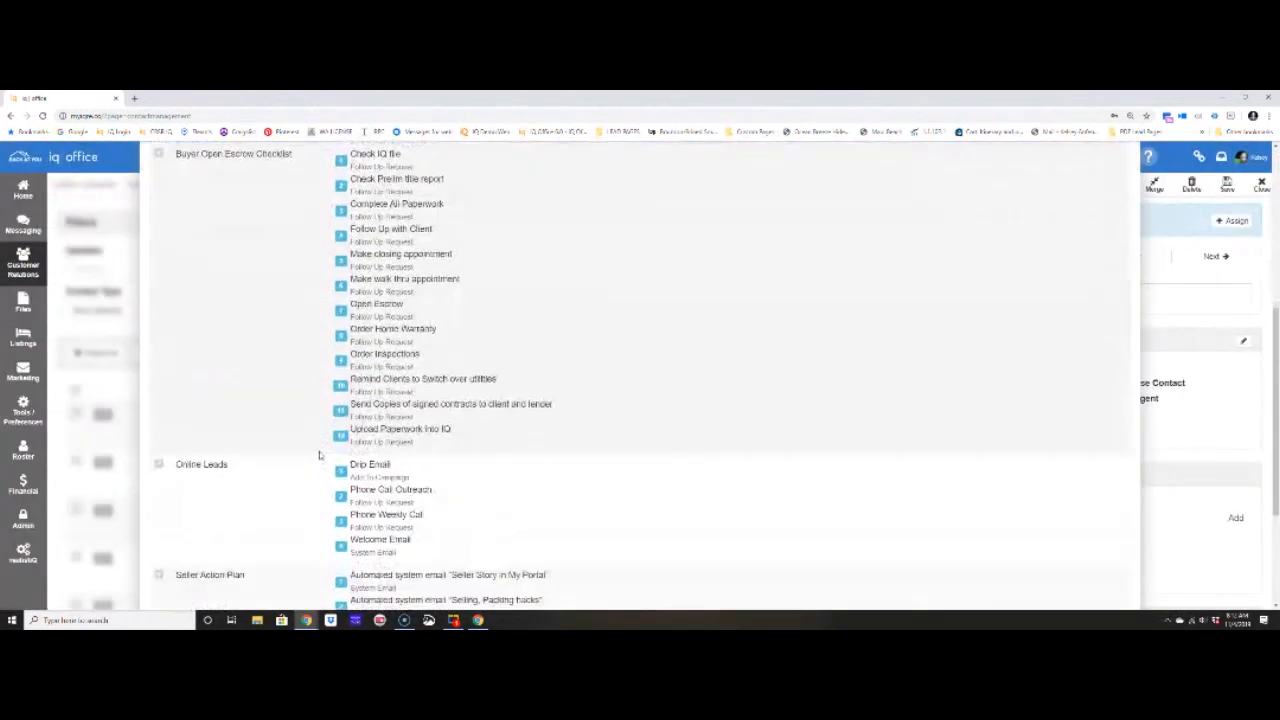
left_click(158, 542)
left_click(1106, 592)
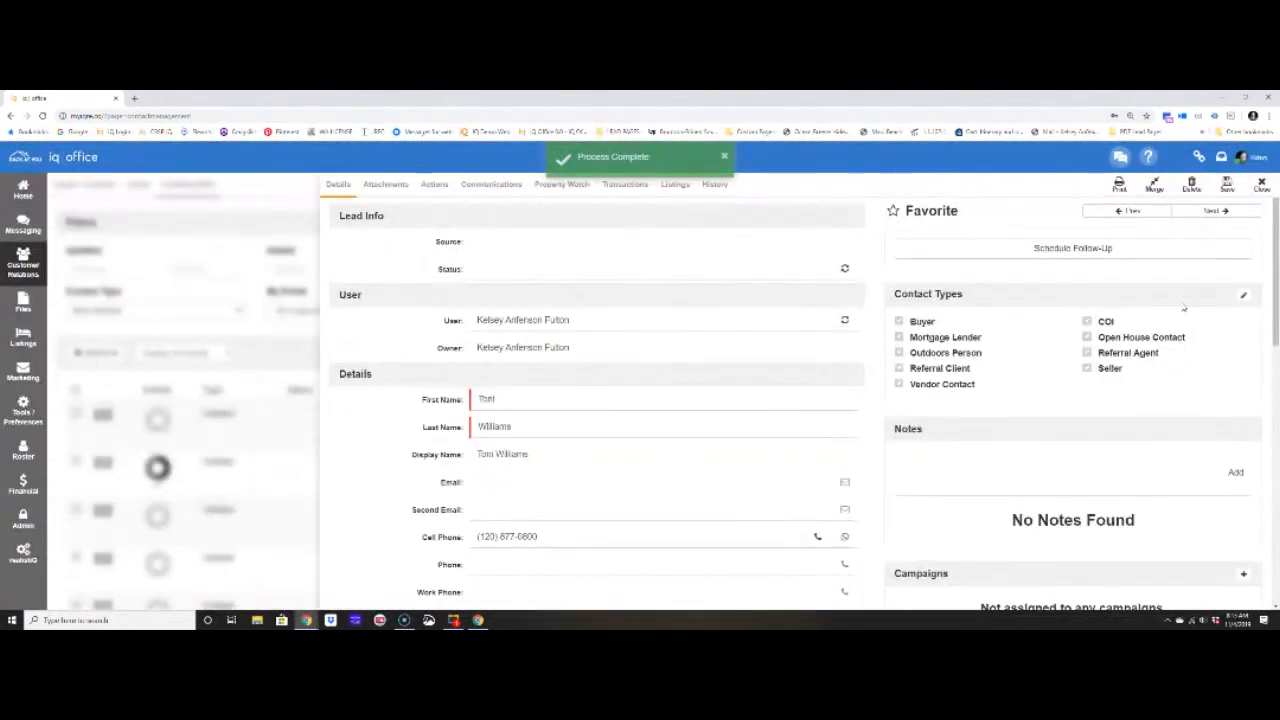
left_click(1228, 187)
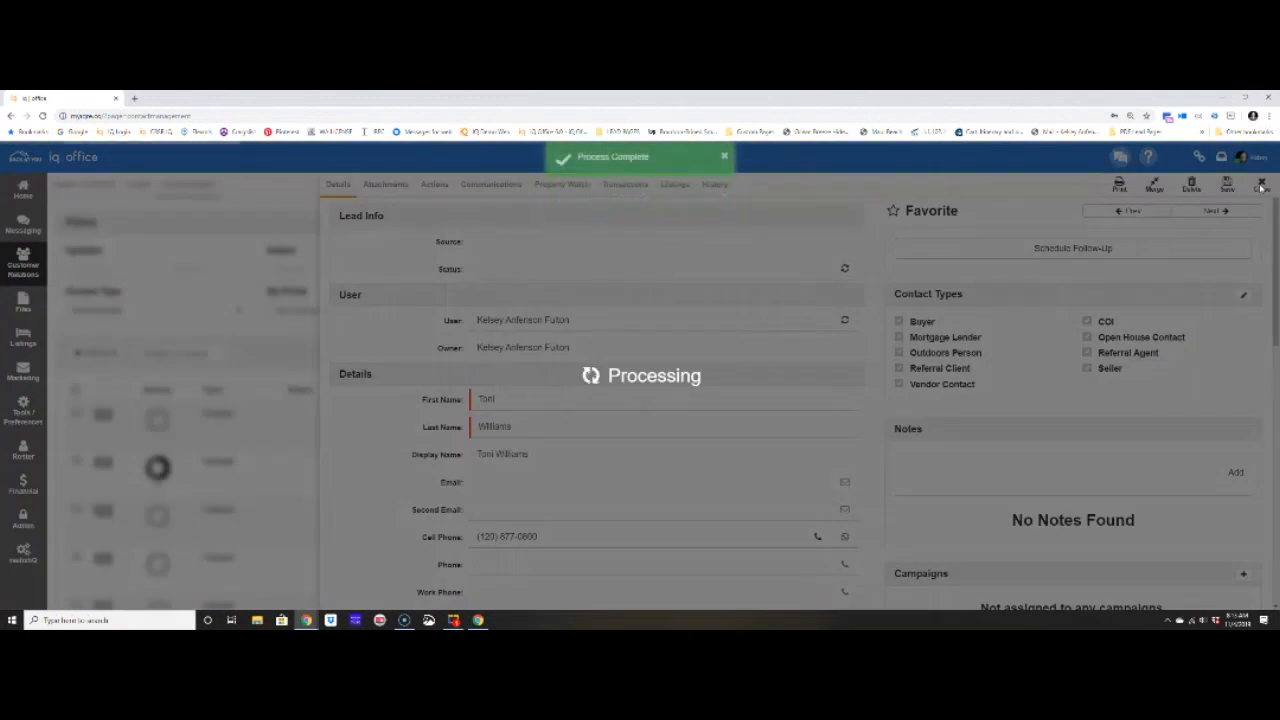
Complete the first Weekly Check in point action on the dashboard as a text follow-up, noting Thanksgiving travel plans, and save it.
left_click(22, 188)
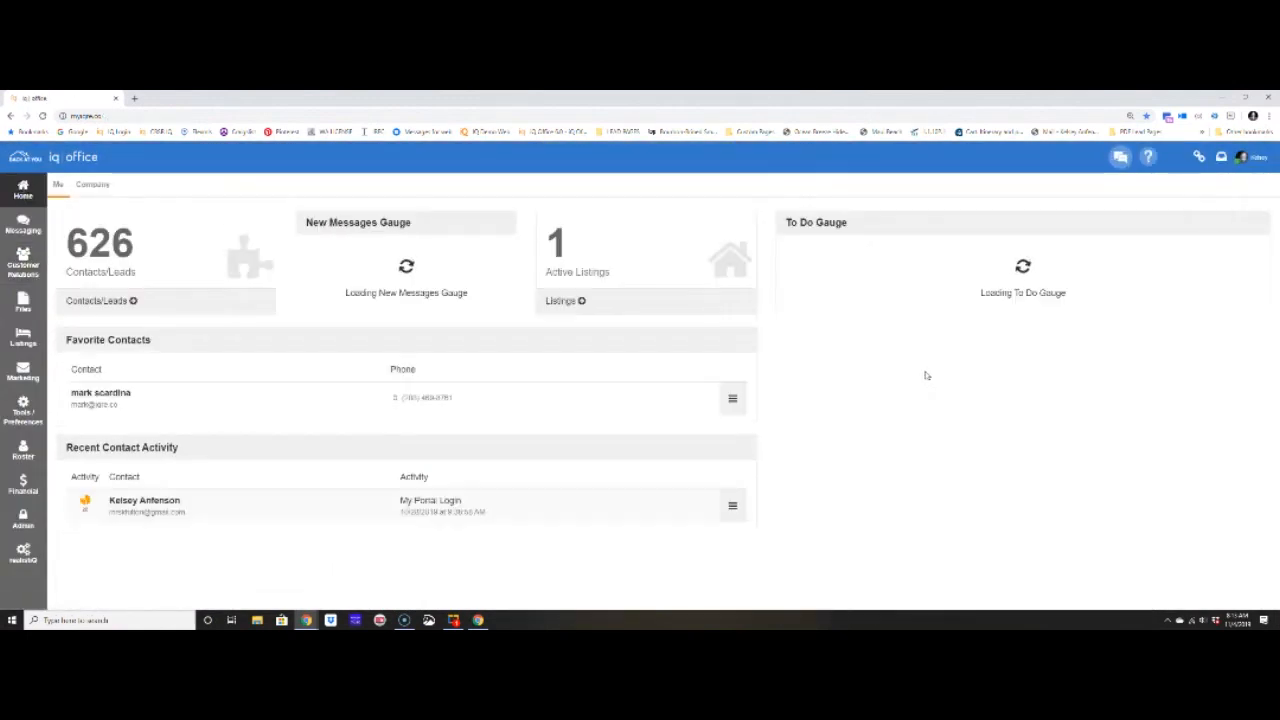
scroll(929, 367, "down", 4)
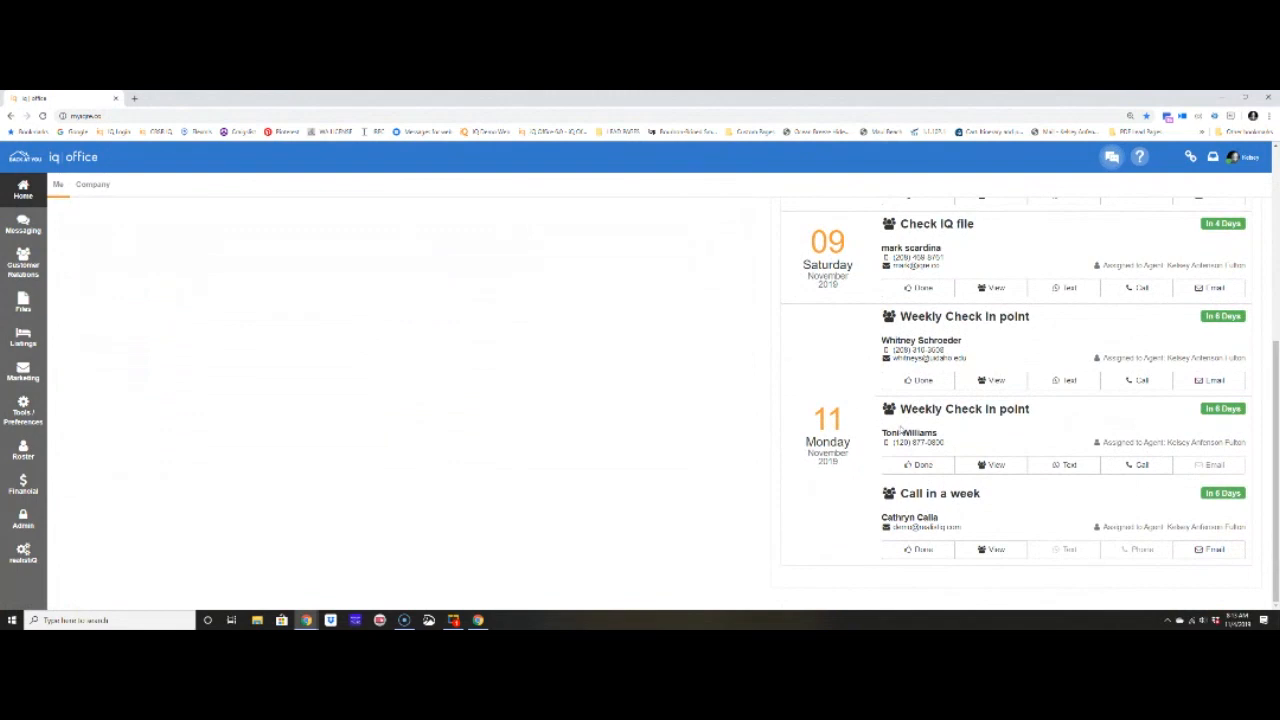
left_click(905, 381)
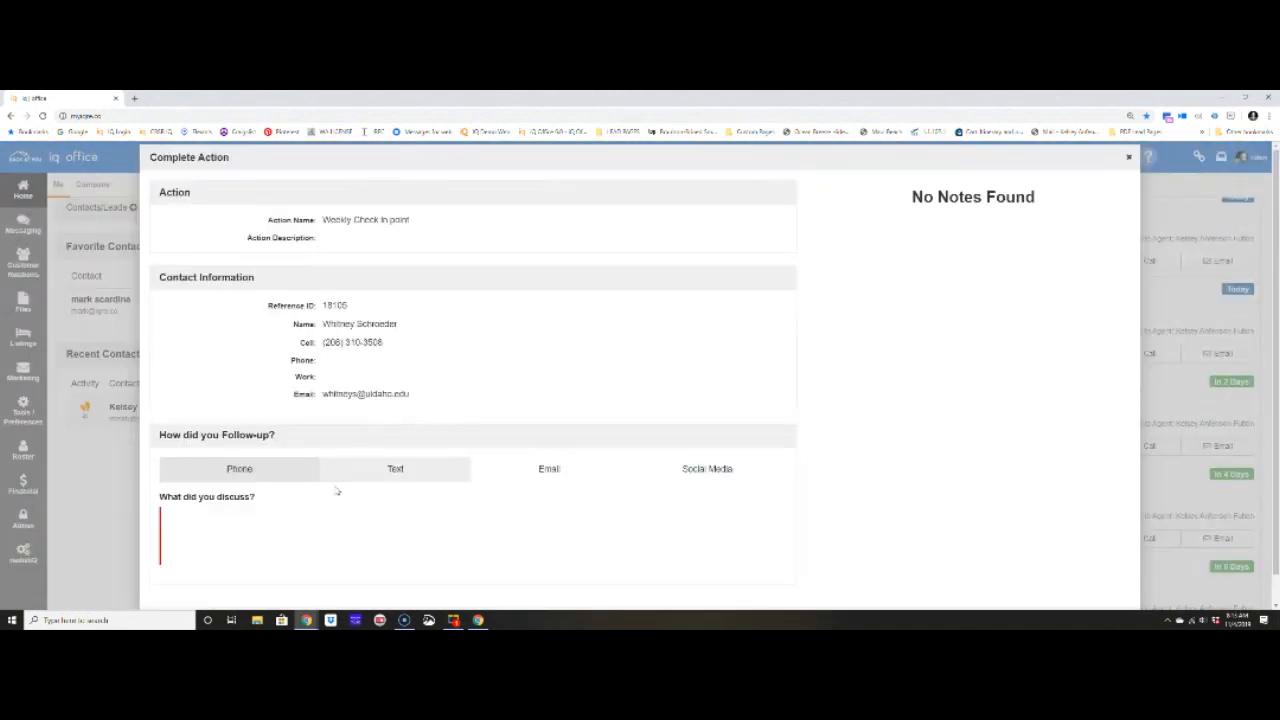
scroll(398, 436, "down", 1)
left_click(398, 436)
left_click(404, 516)
type("T")
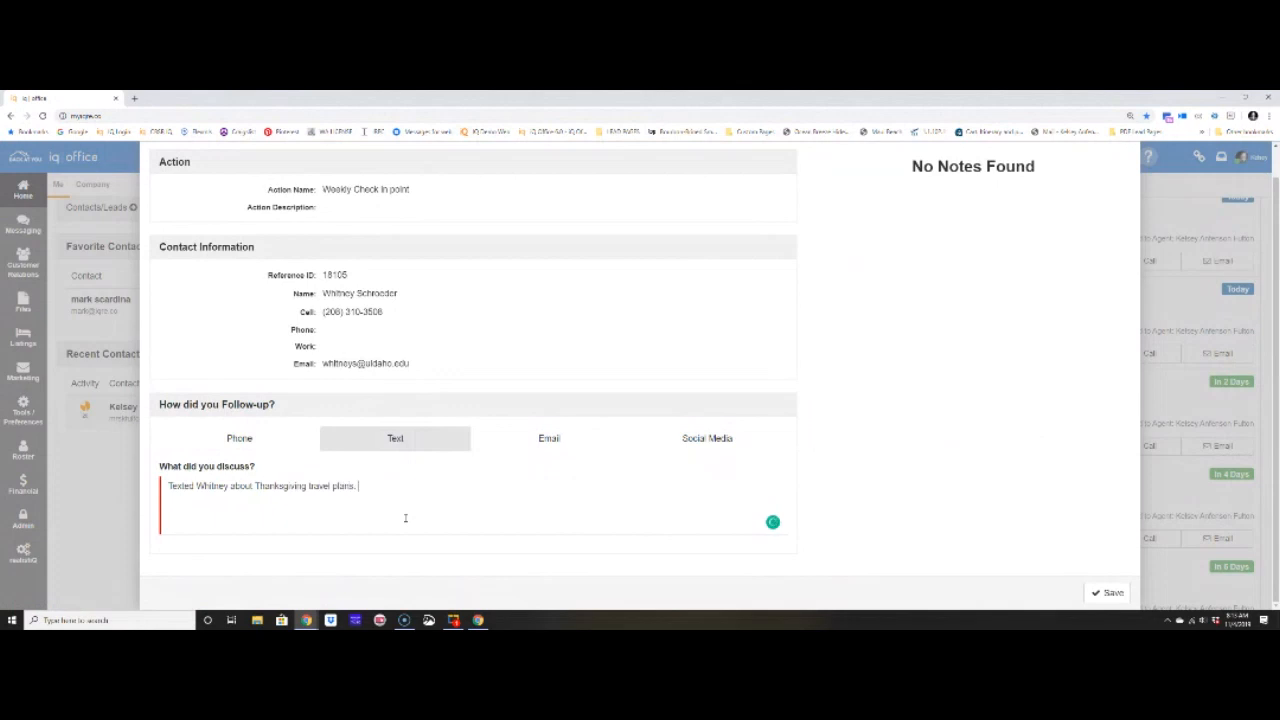
left_click(1109, 592)
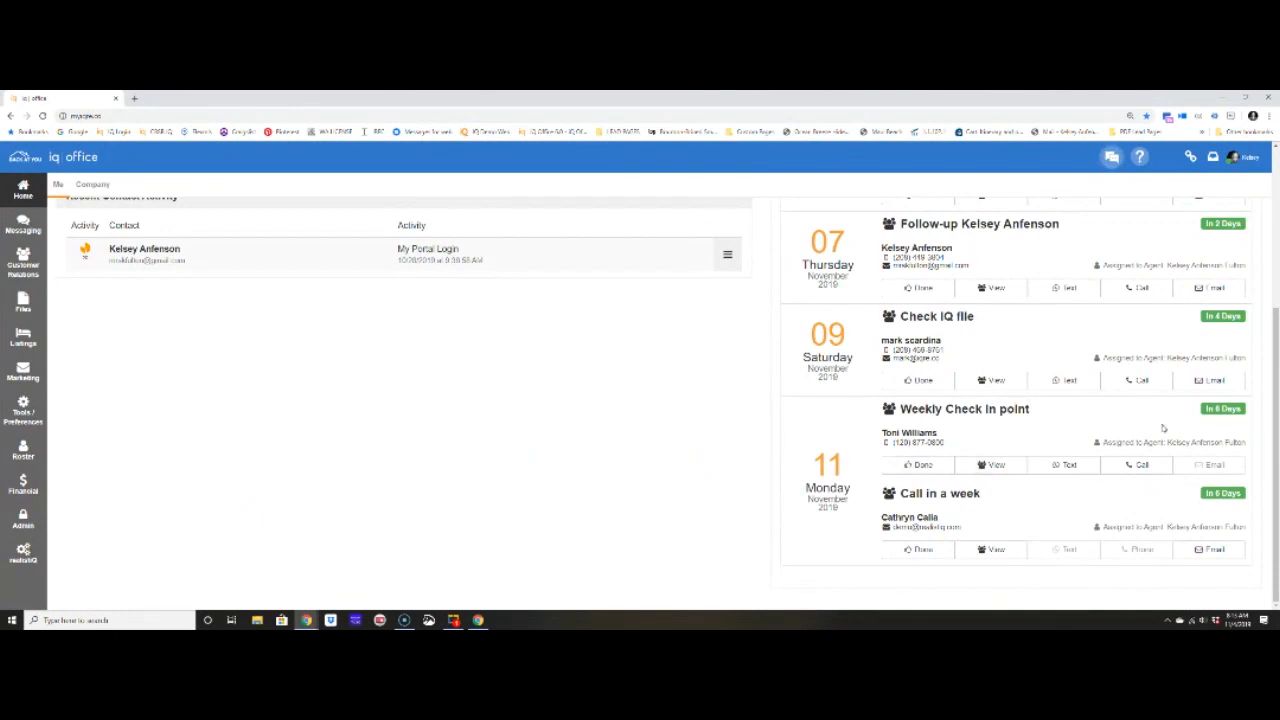
Check the upcoming items in the To Do Gauge using the Today and 14 Days ranges.
scroll(1100, 400, "up", 5)
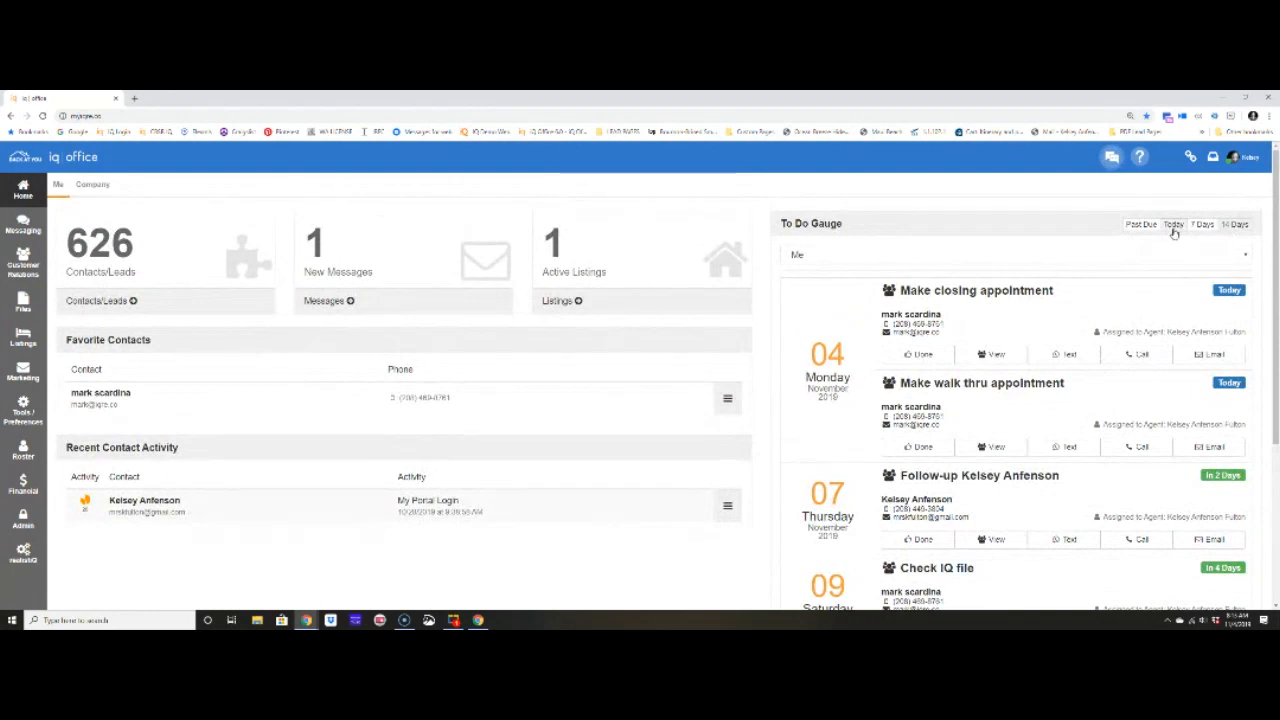
left_click(1174, 230)
left_click(1236, 226)
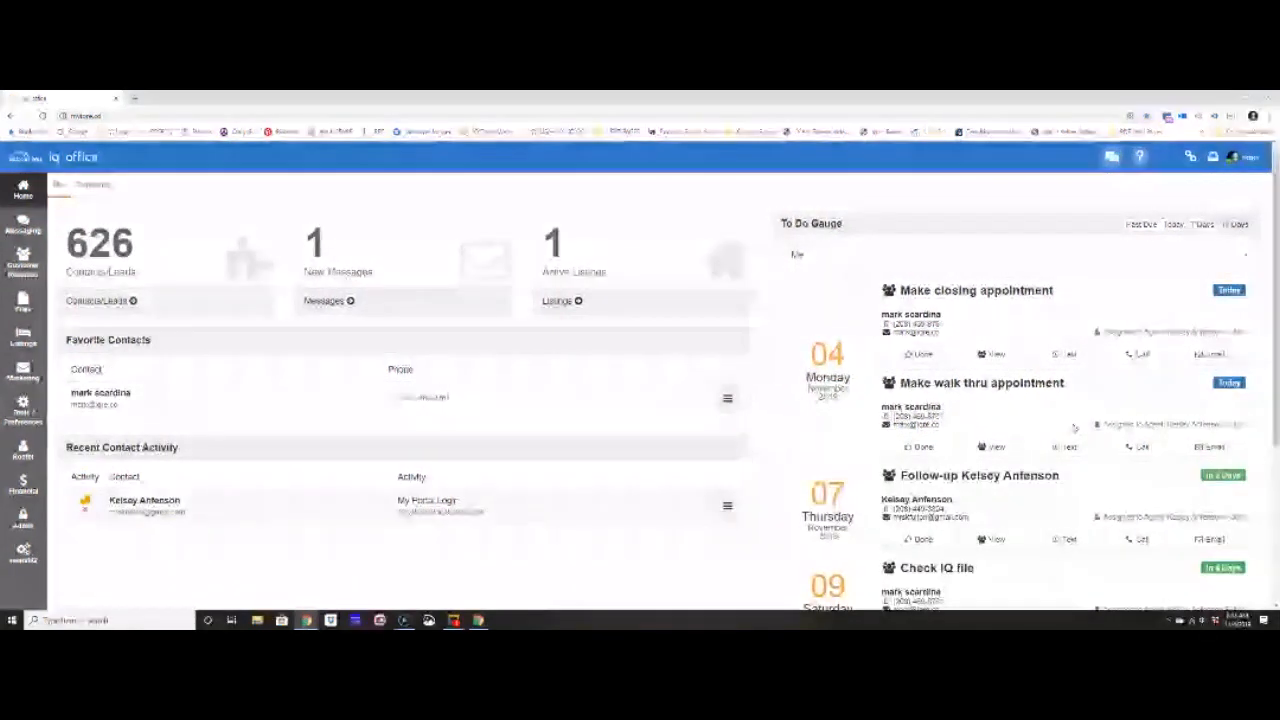
scroll(1075, 428, "down", 3)
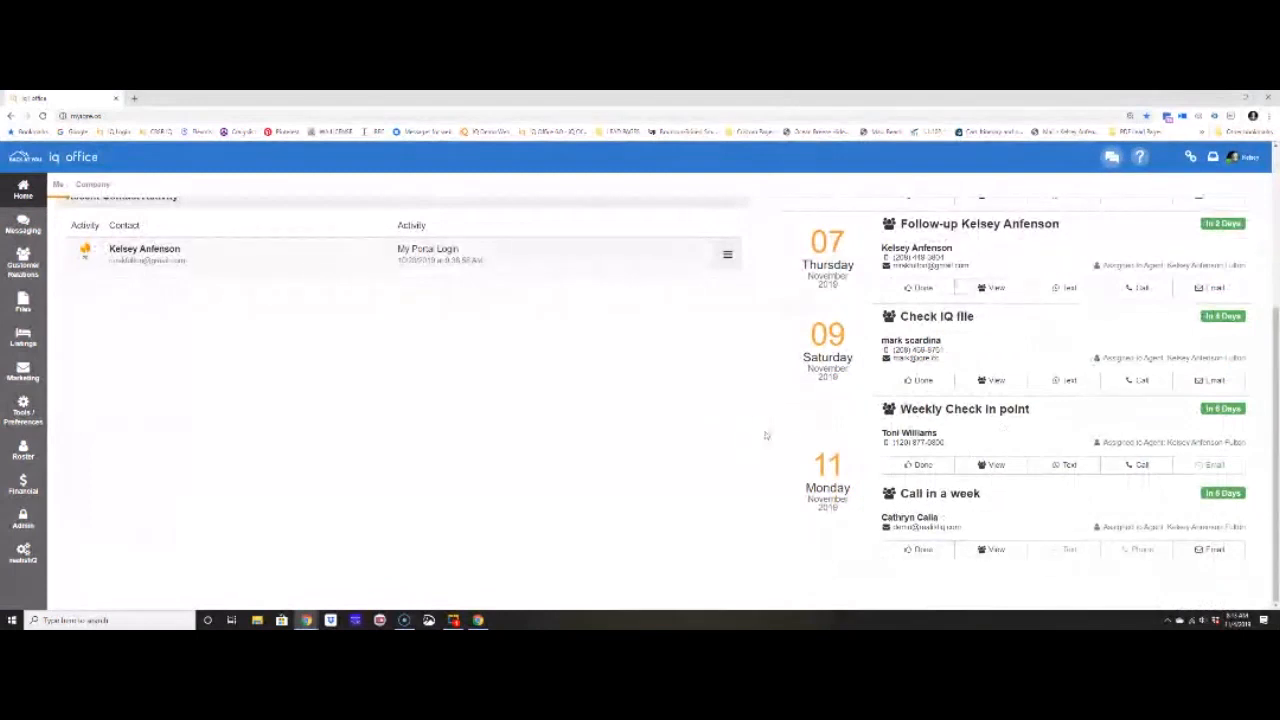
scroll(1069, 292, "up", 3)
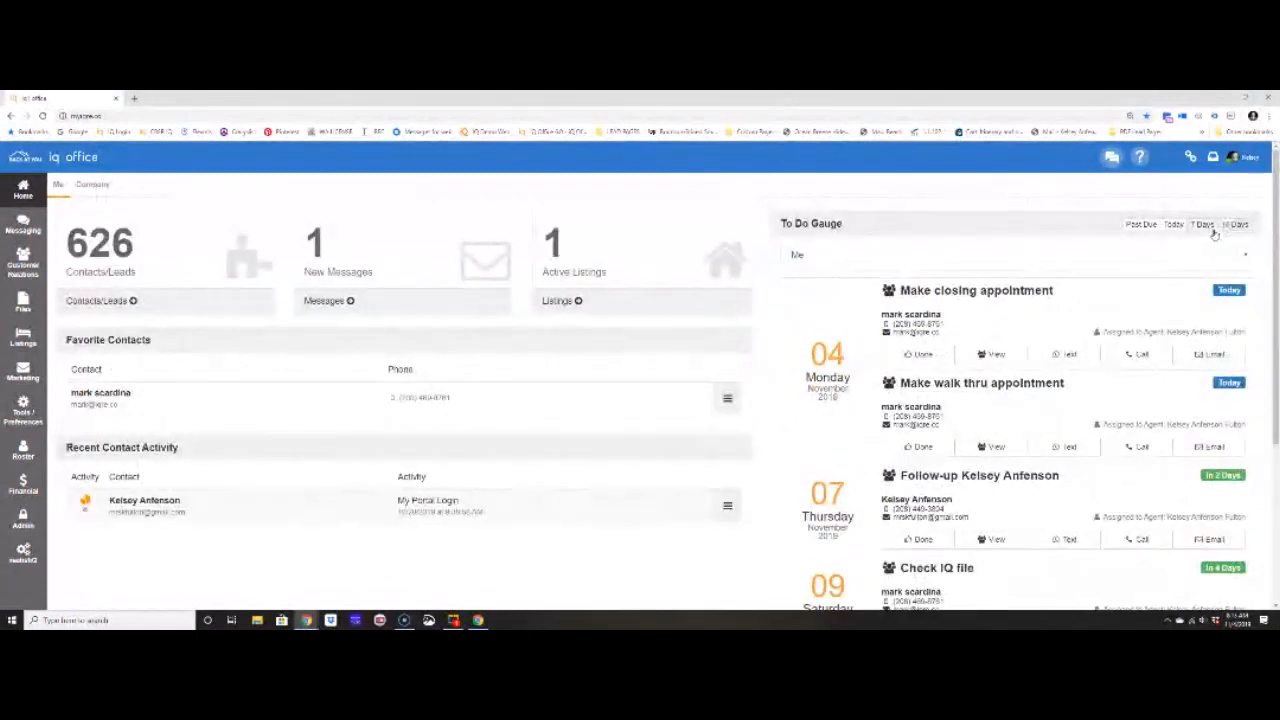
Open the record of the contact just texted from Contacts/Leads, check its Weekly Checkin Plan actions and close the record.
left_click(131, 303)
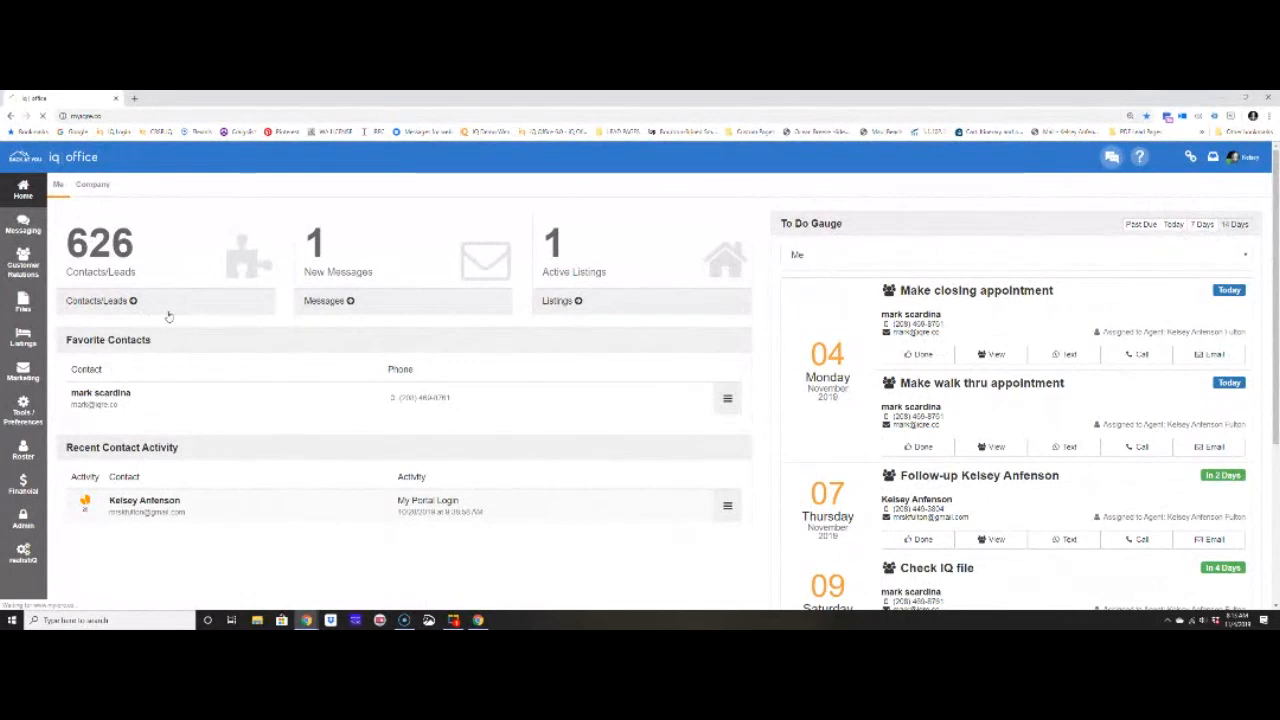
scroll(427, 424, "down", 5)
left_click(427, 424)
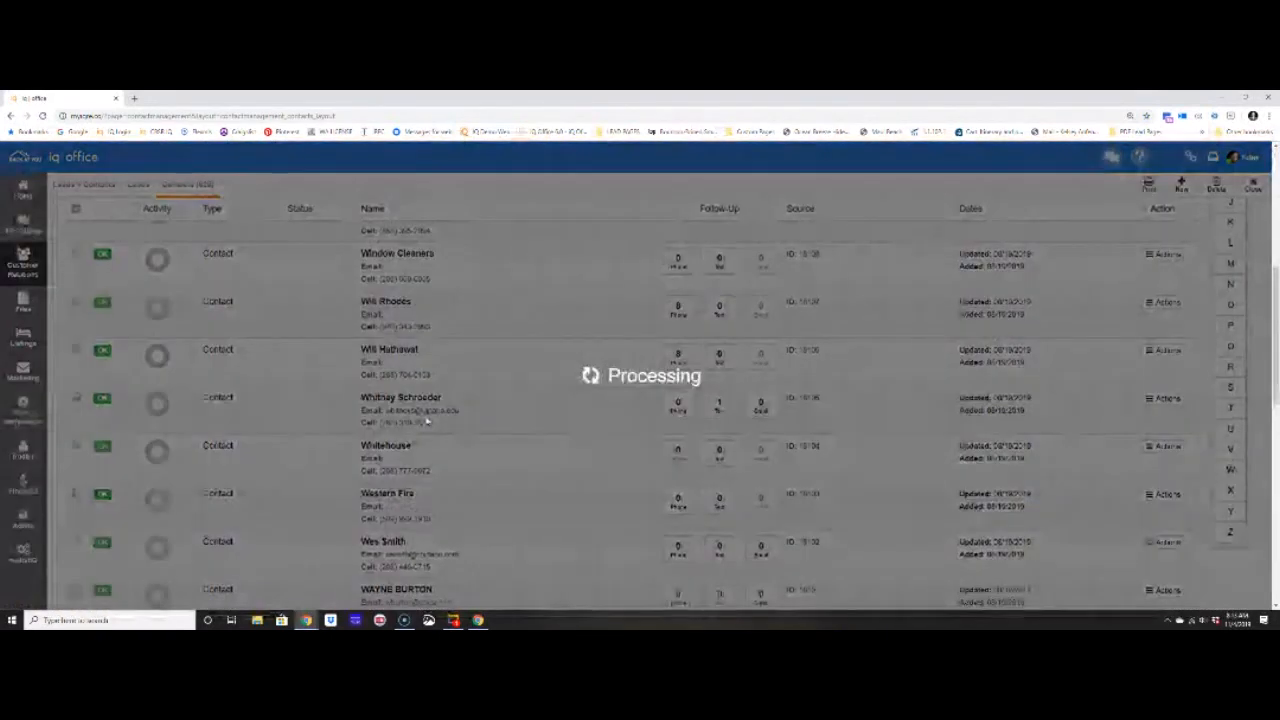
left_click(436, 185)
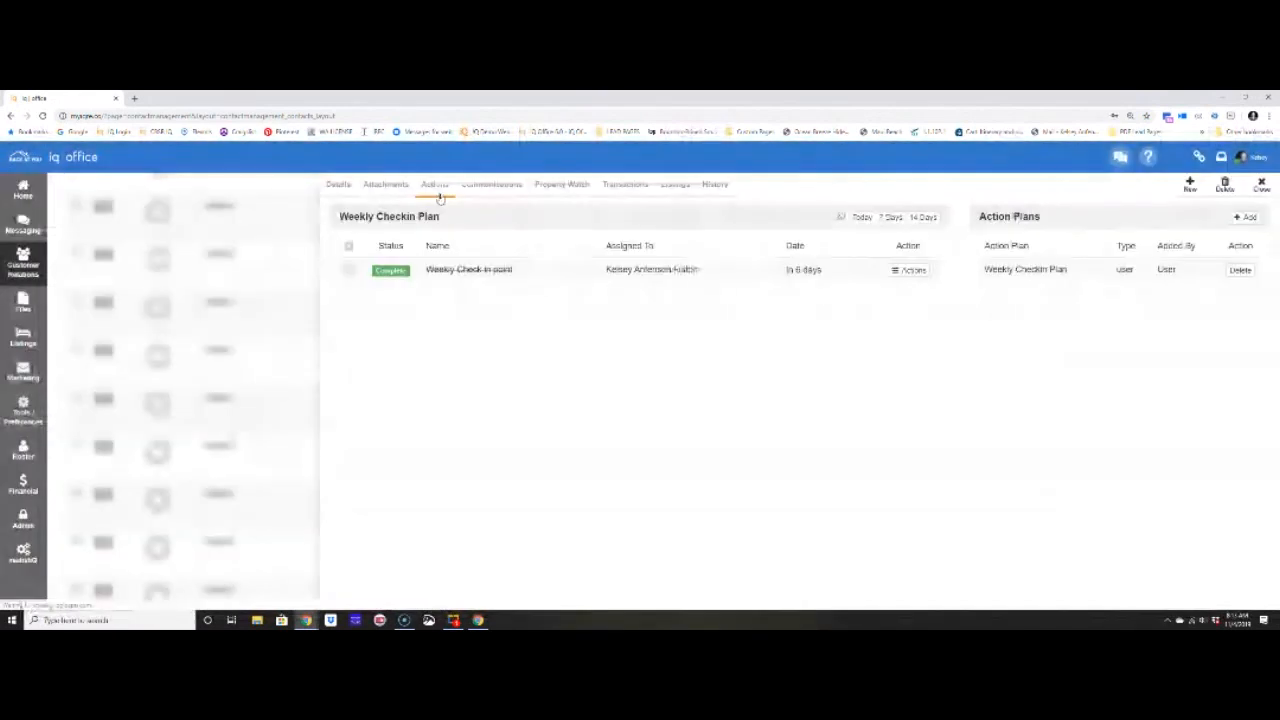
left_click(1261, 185)
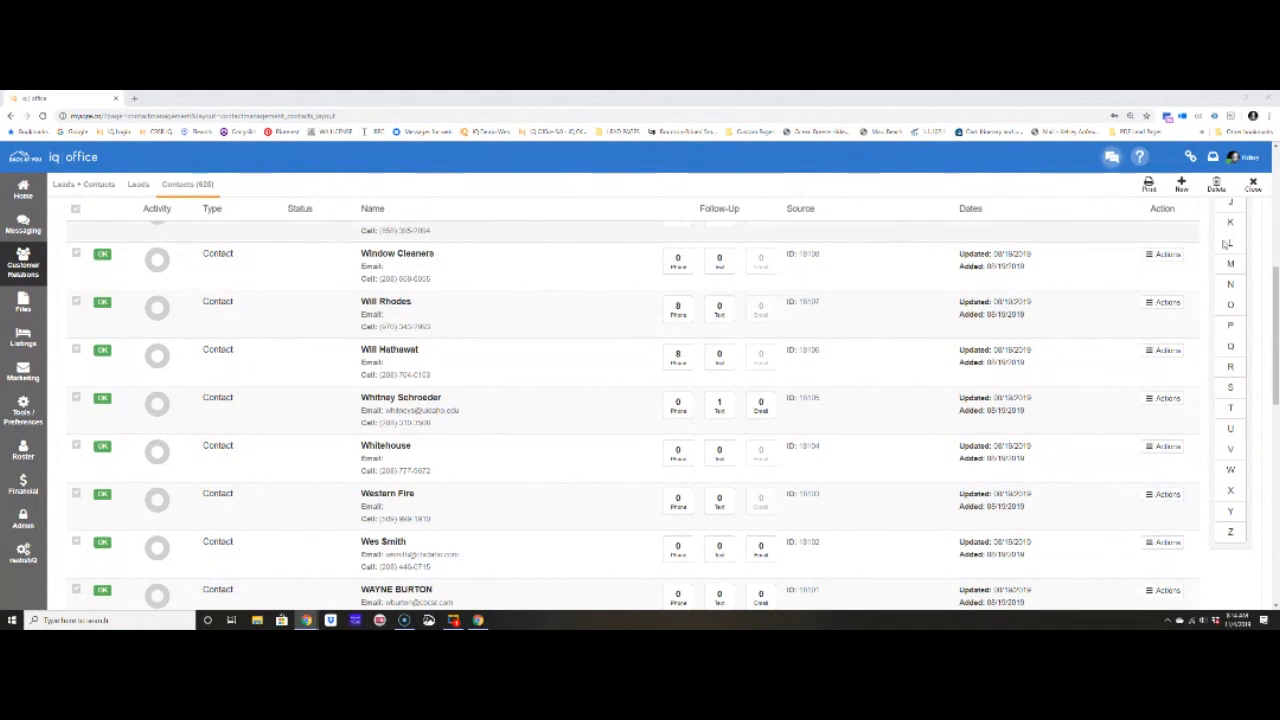
Return to the dashboard and complete the Make closing appointment action as a phone follow-up with a note about closing details.
left_click(62, 190)
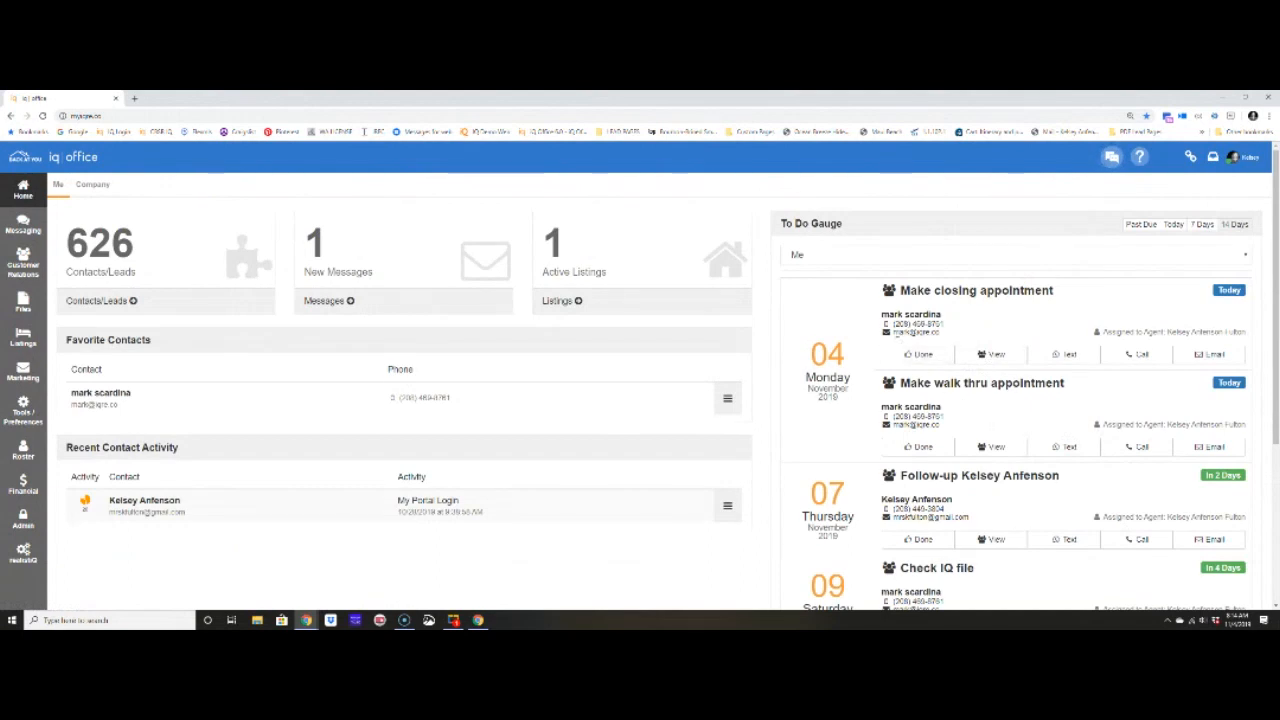
left_click(921, 355)
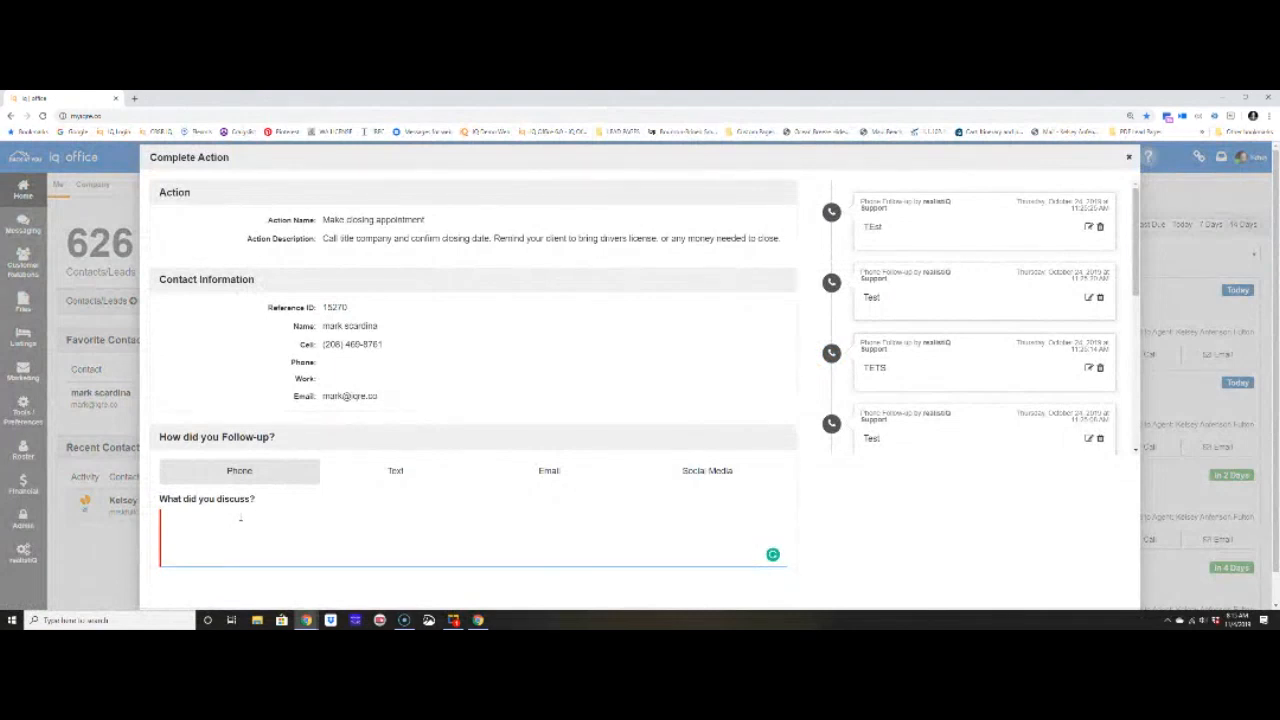
type("M about closing details")
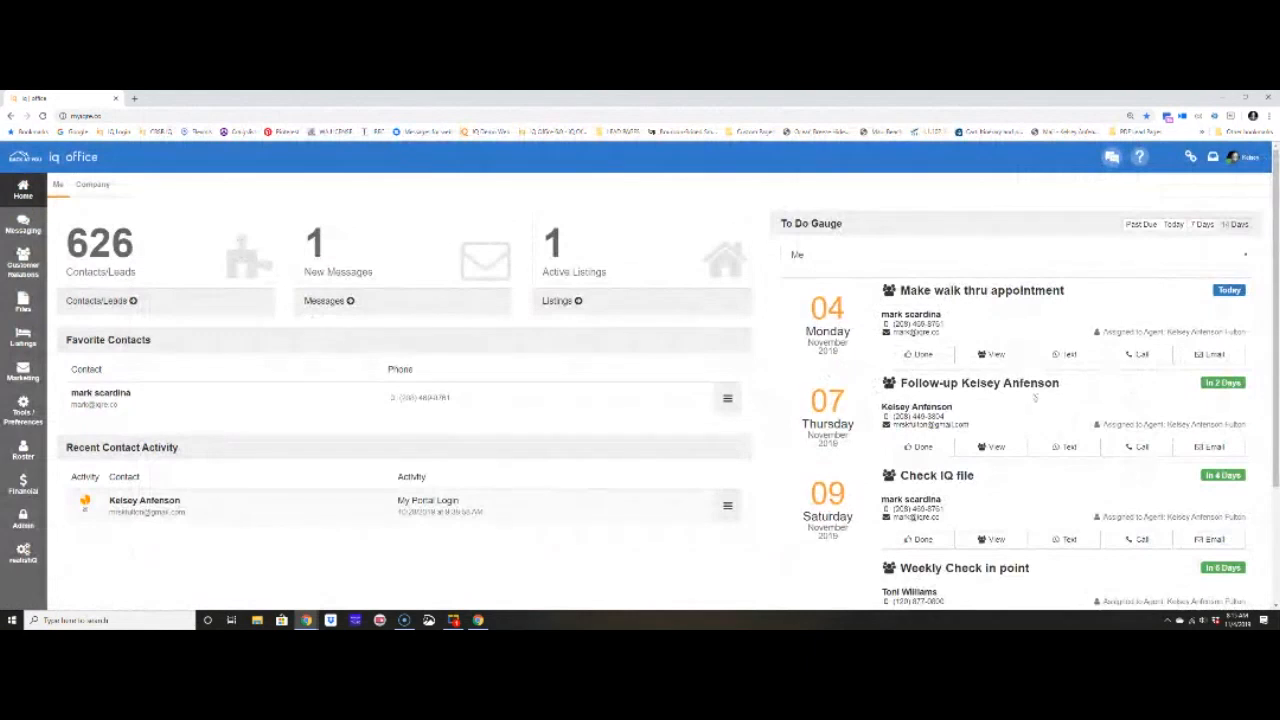
Complete the Call in a week action as a phone follow-up with a discussion note ending in "keep looking!" and save it.
scroll(1033, 402, "down", 2)
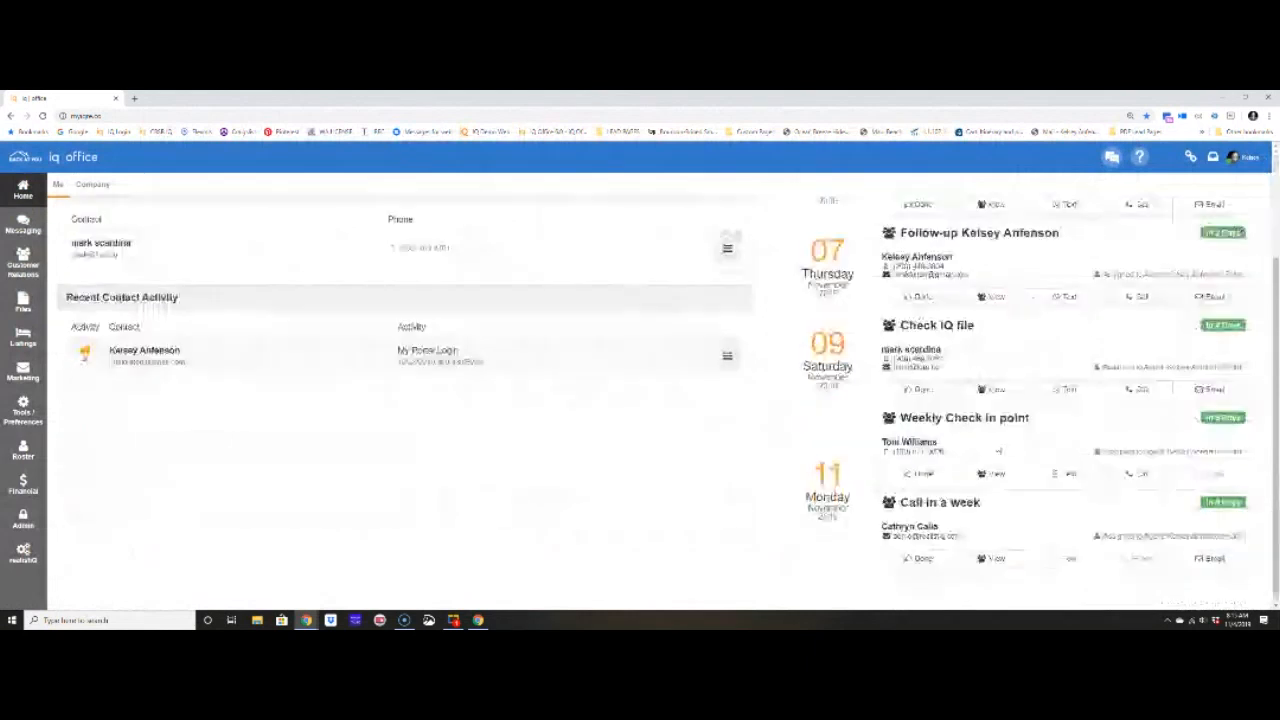
left_click(920, 560)
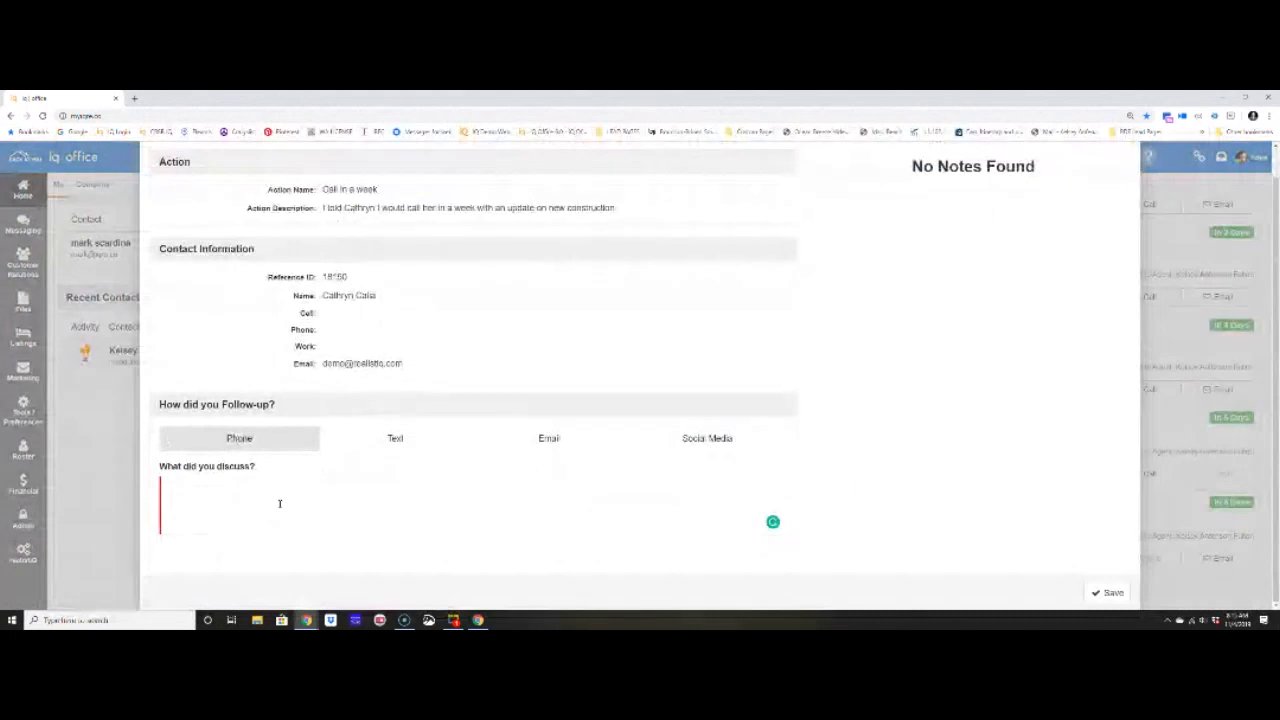
type("f max 6000 keep looking!")
left_click(1110, 592)
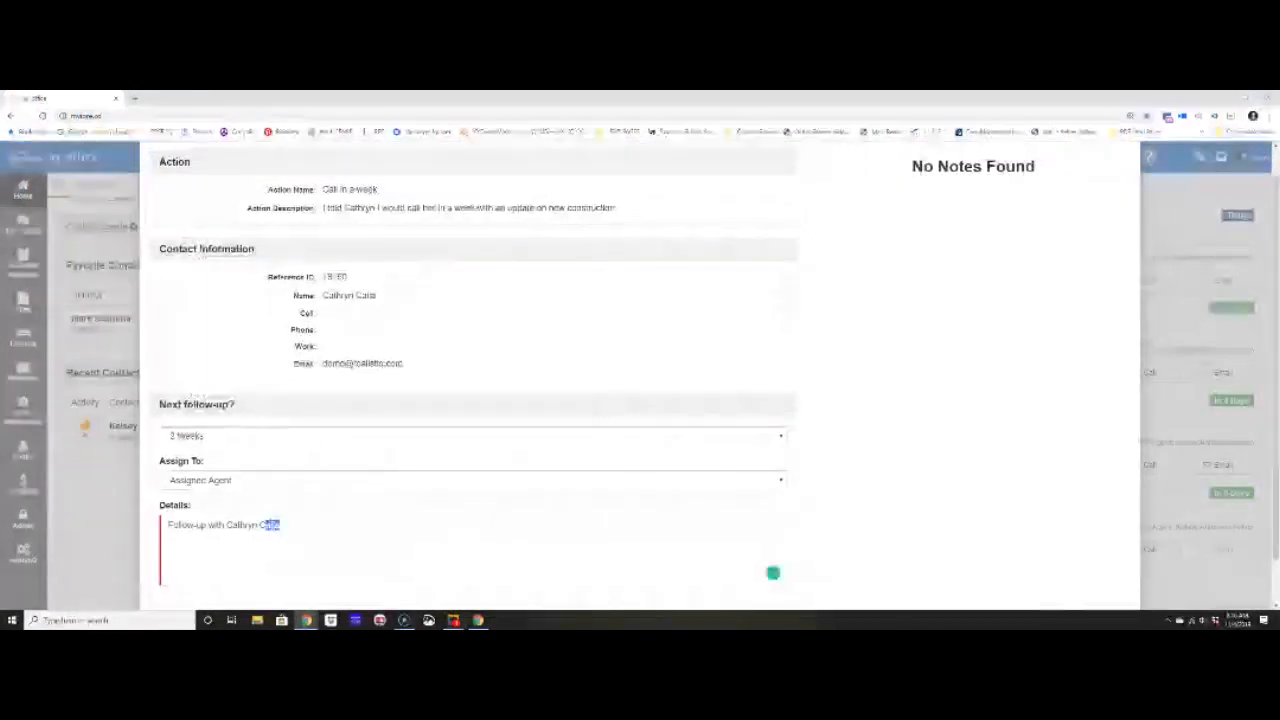
Schedule the contact's next follow-up in 2 Weeks for the Assigned Agent with details "New update on options for shop" and save it.
type("Also update o")
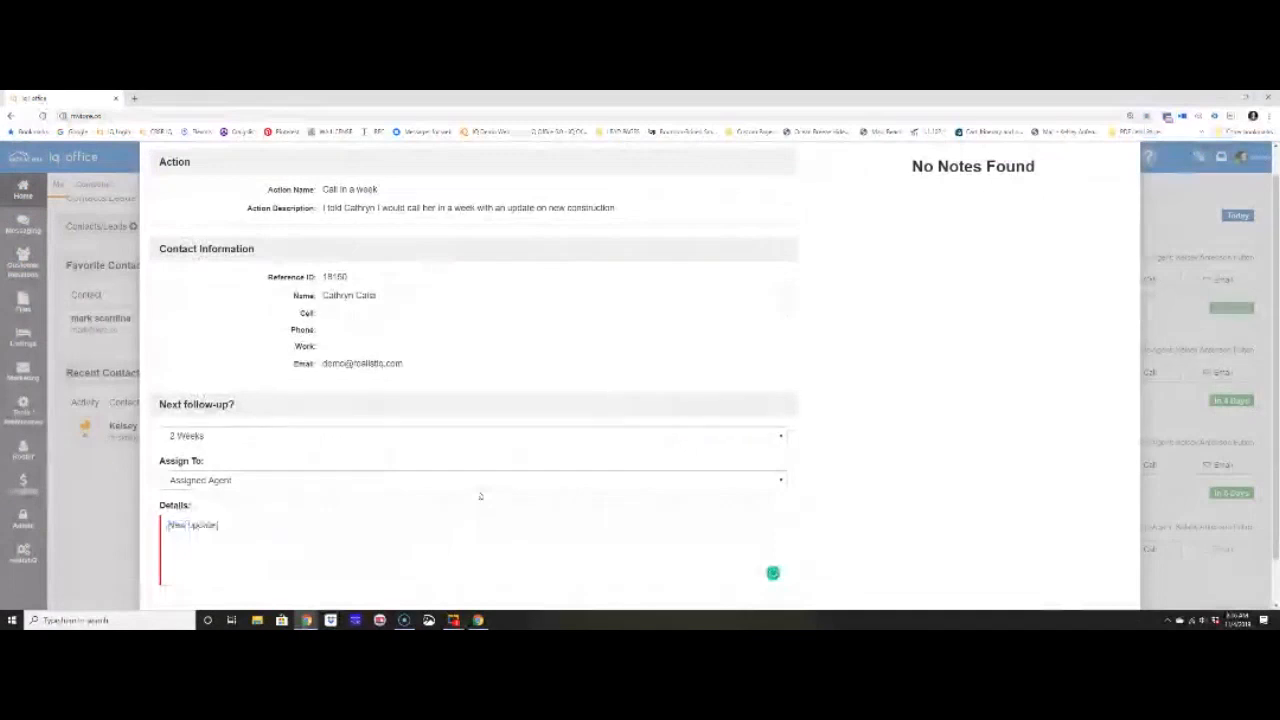
type("n options for shop")
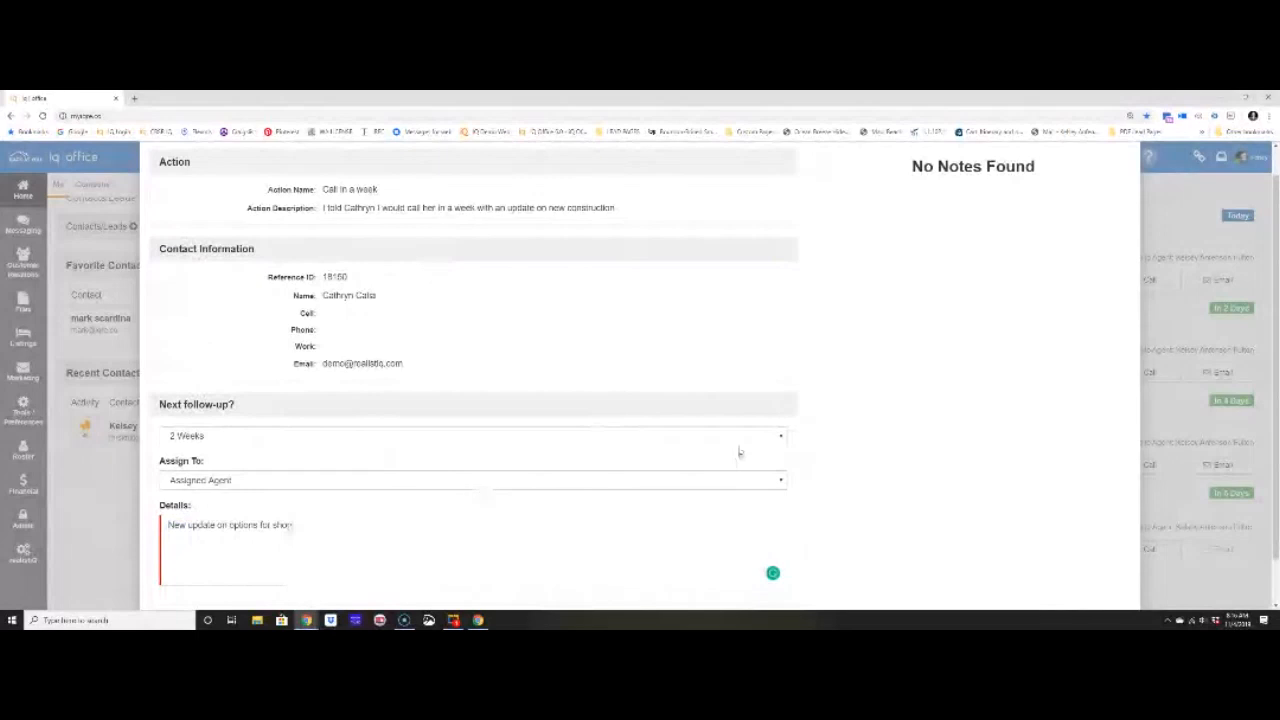
scroll(910, 427, "down", 1)
left_click(1100, 592)
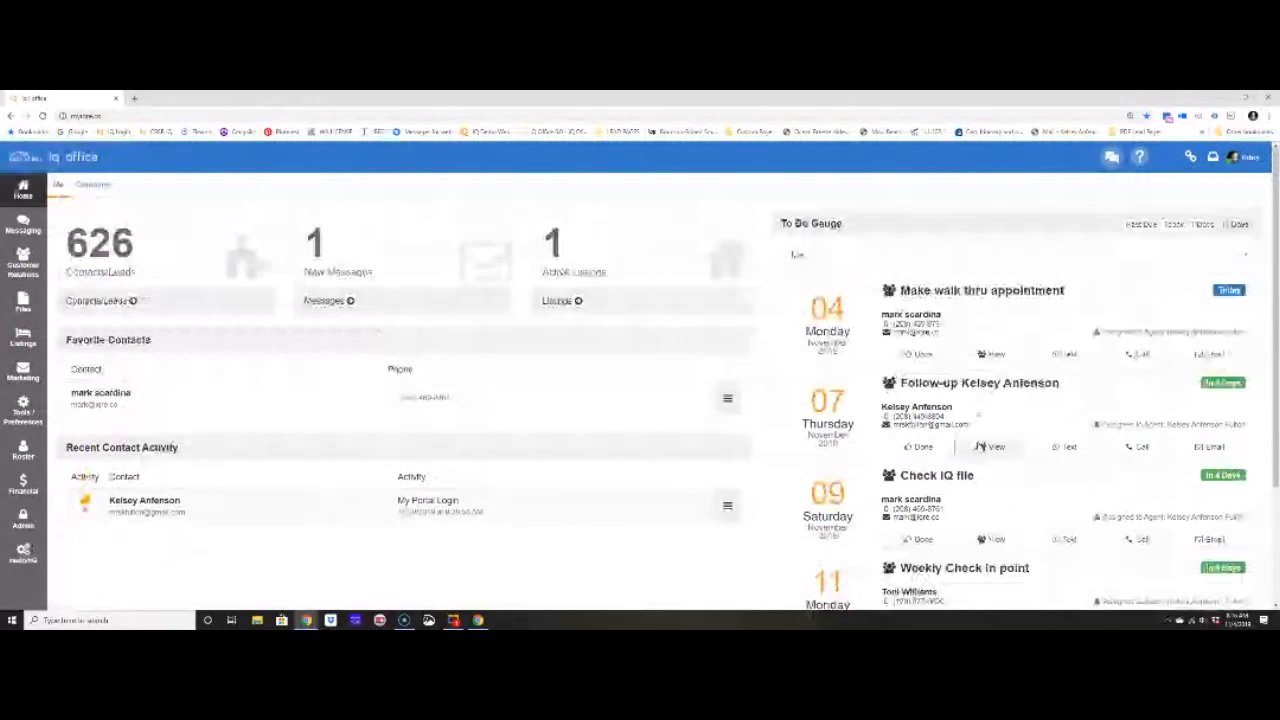
View the contact record behind the November 7 follow-up, review its notes and close it.
left_click(982, 446)
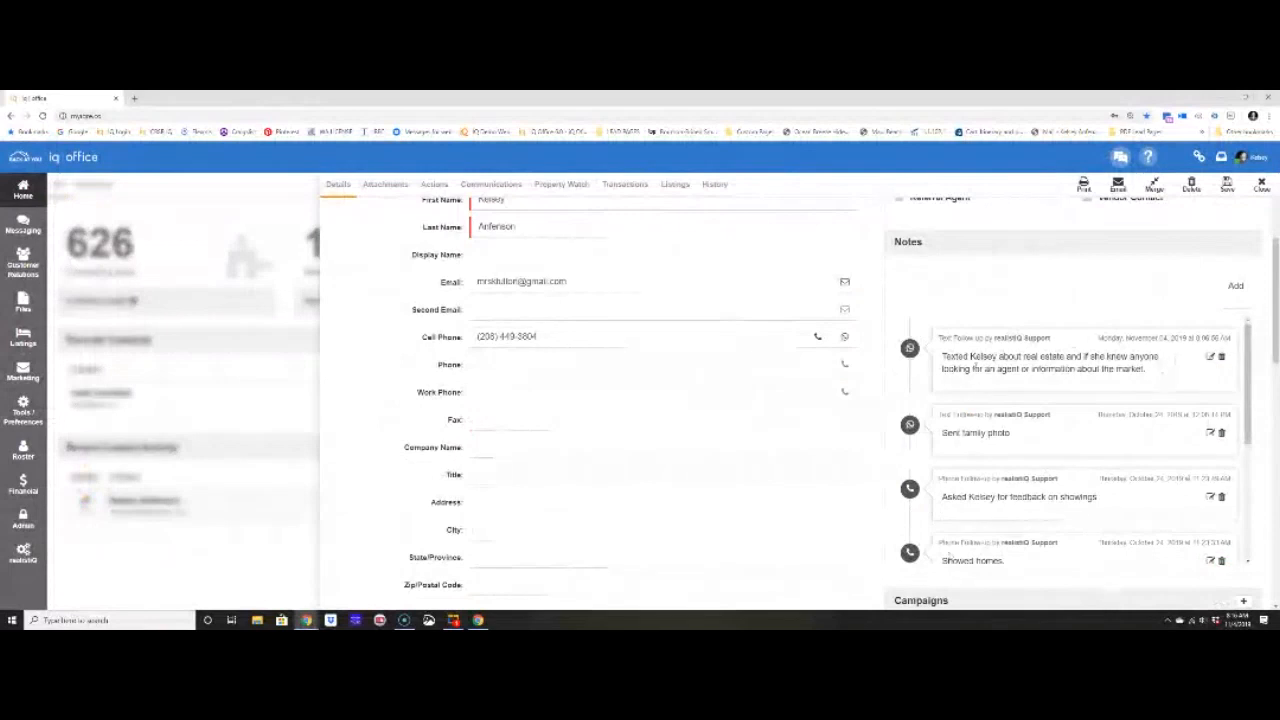
left_click(1260, 188)
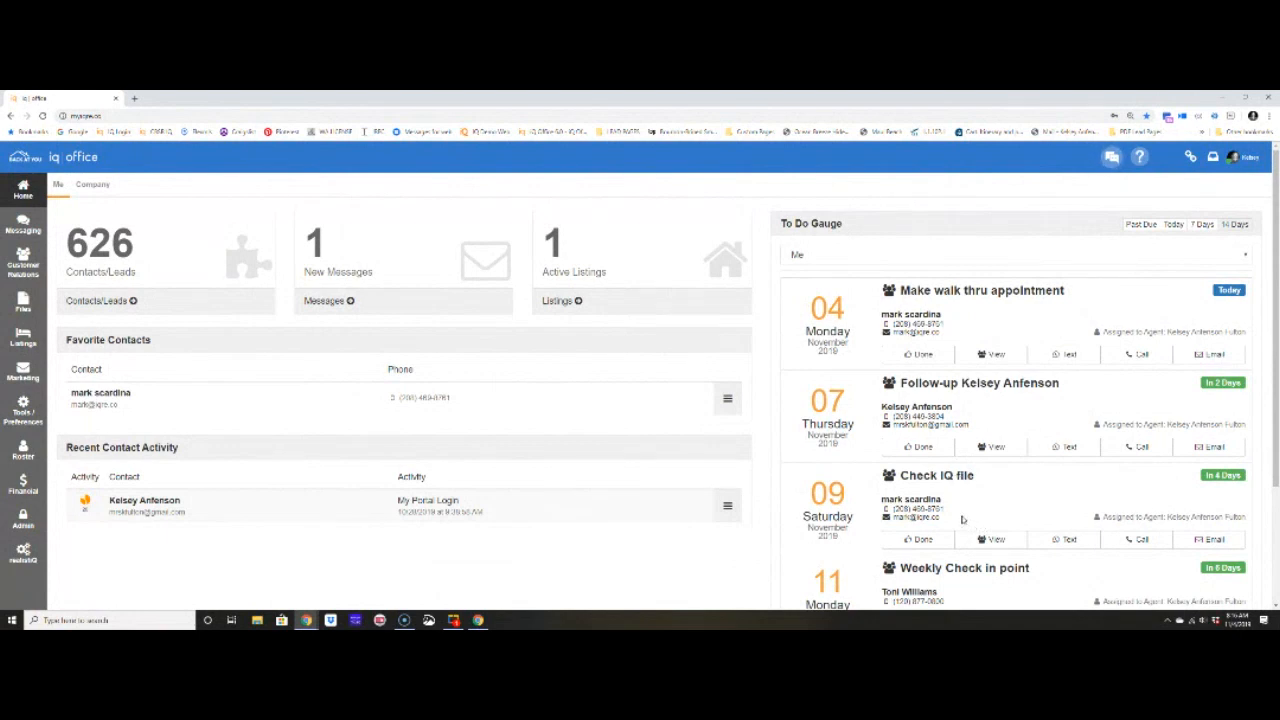
Open To Do / Calendar and start a new event in My Calendar with the subject "SArmy bell ringing".
left_click(30, 420)
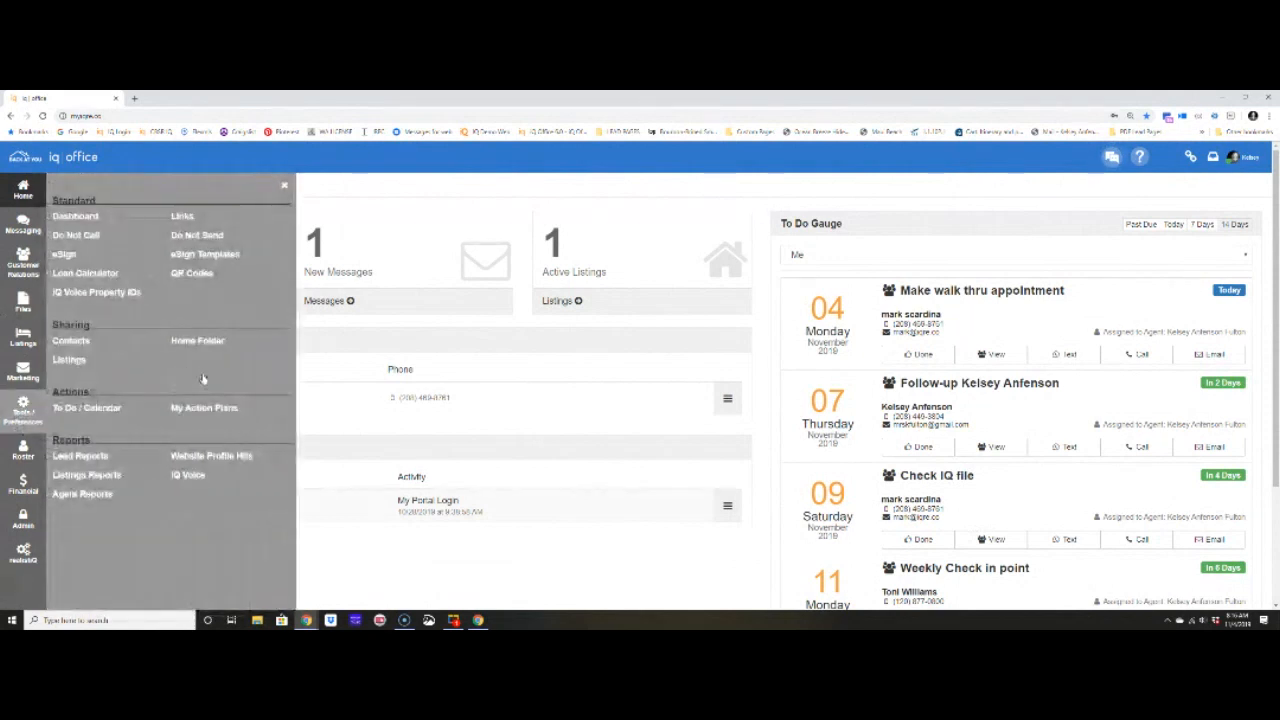
left_click(100, 410)
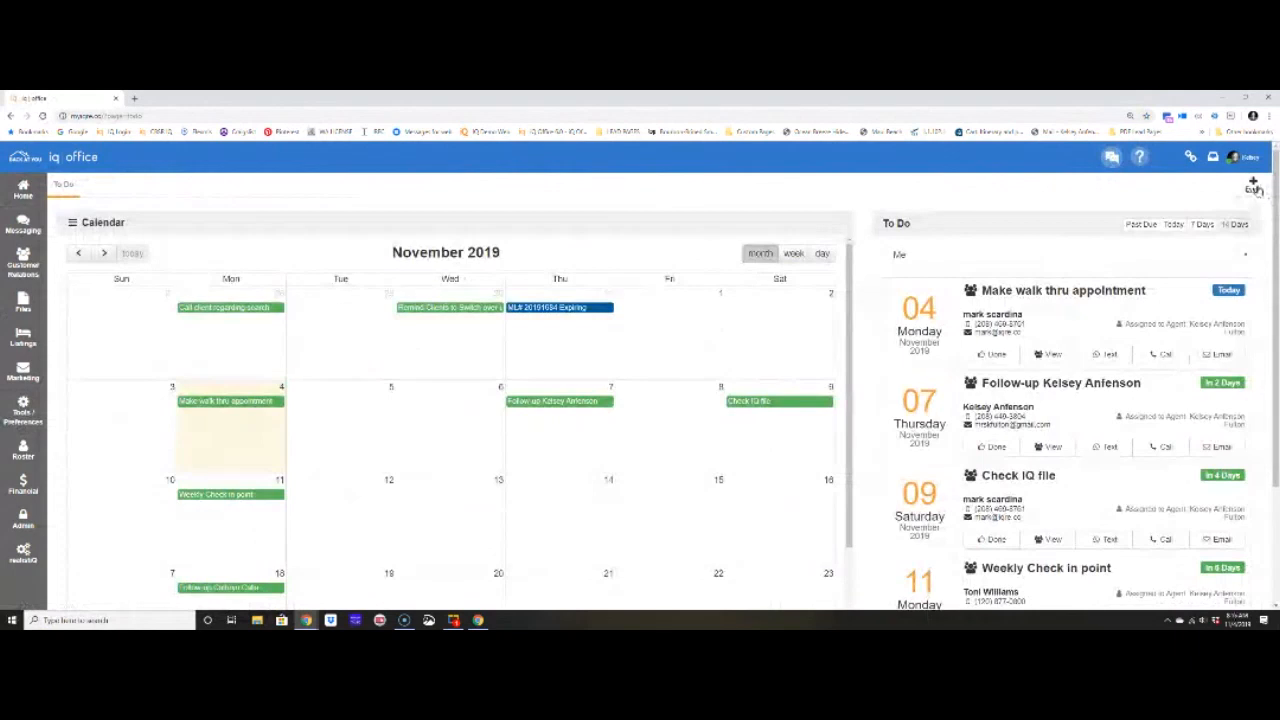
left_click(1255, 189)
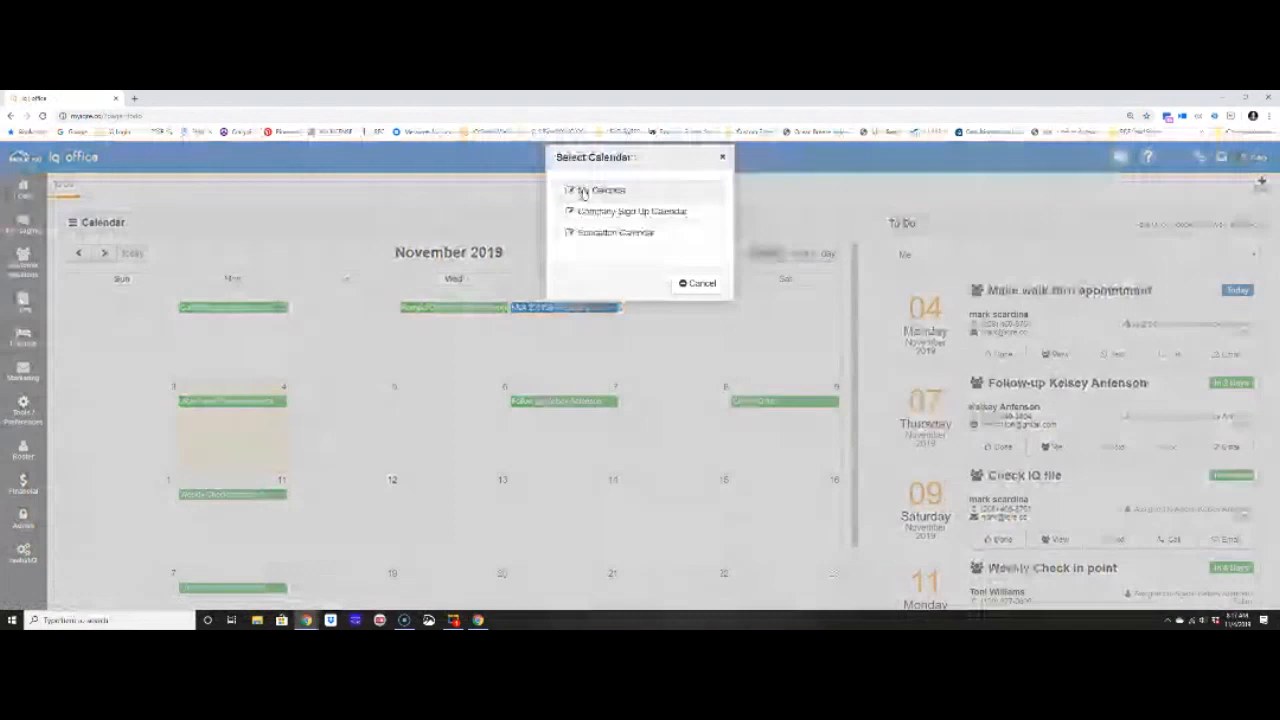
left_click(590, 190)
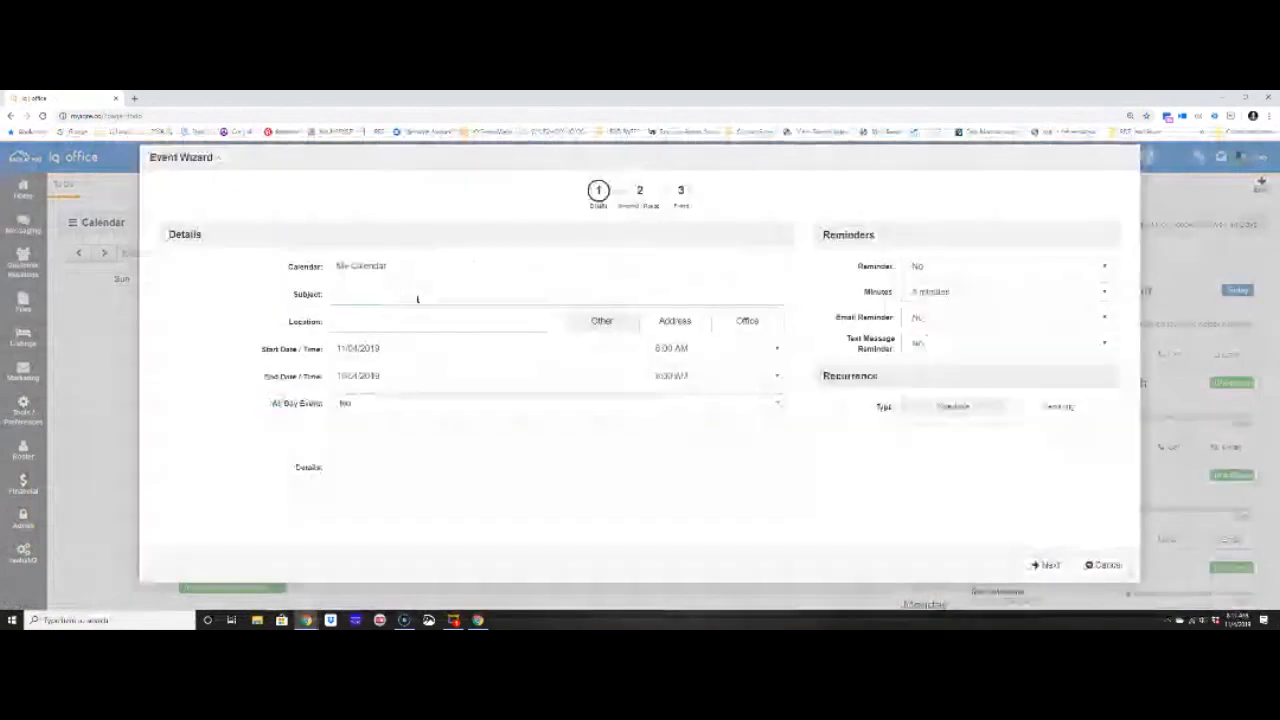
left_click(418, 298)
type("SArmy boll ringing")
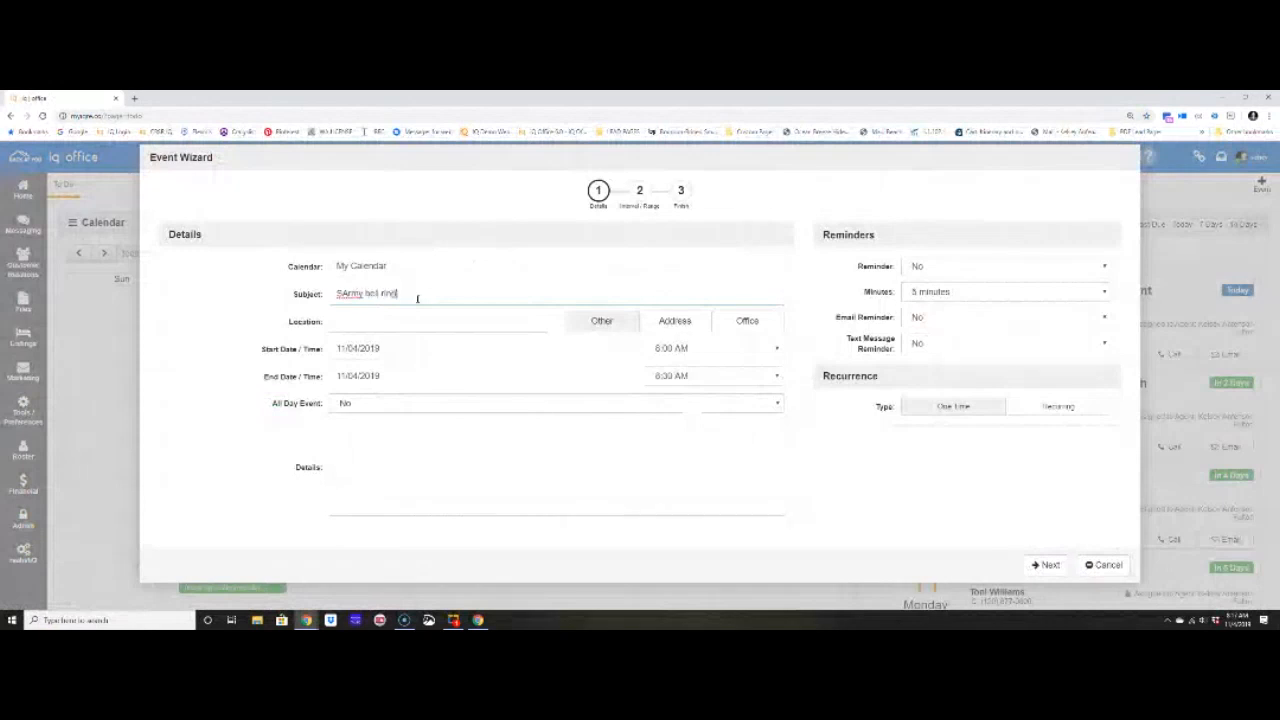
Set the event's location type to Address, search for 12 and choose the second suggested street address.
left_click(416, 326)
left_click(674, 322)
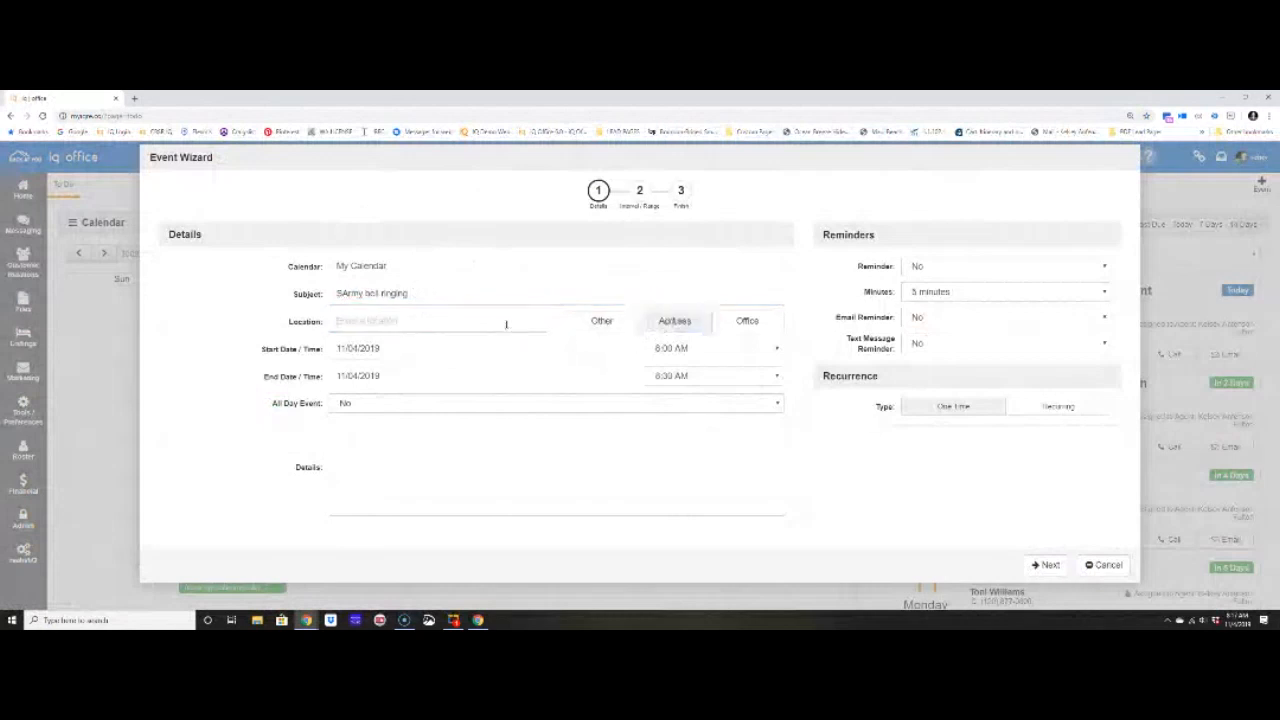
type("12")
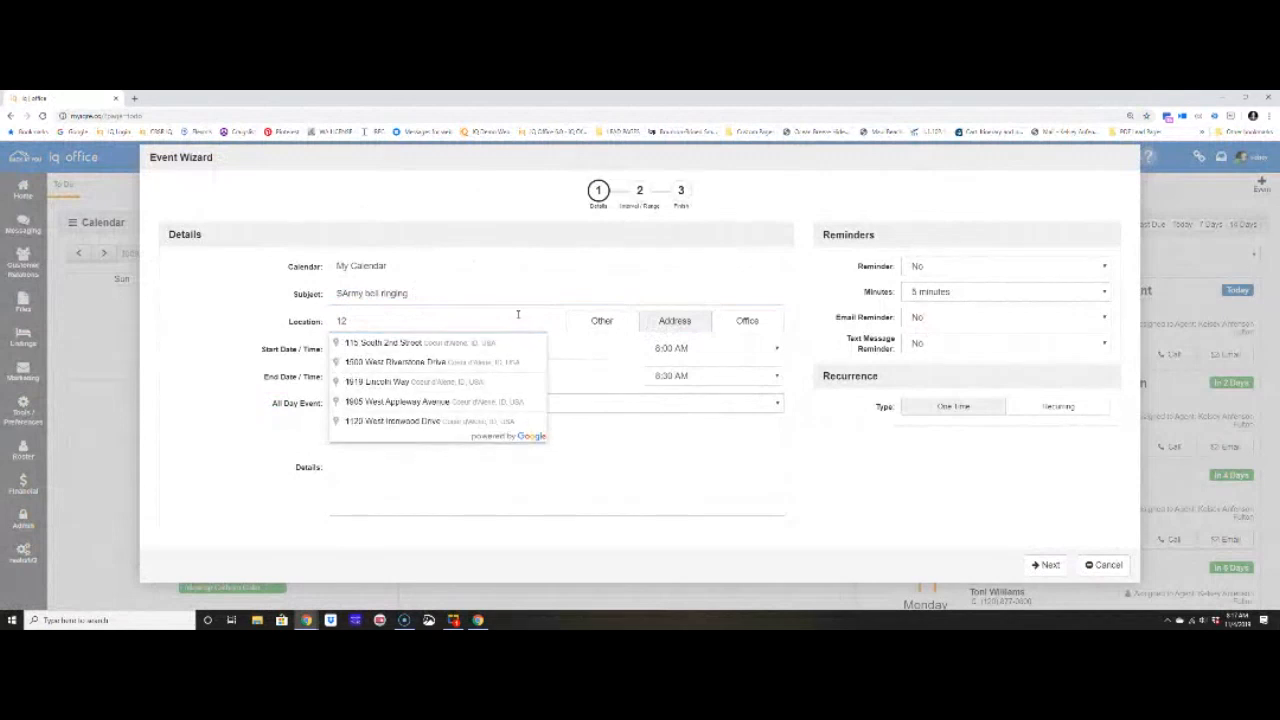
left_click(446, 362)
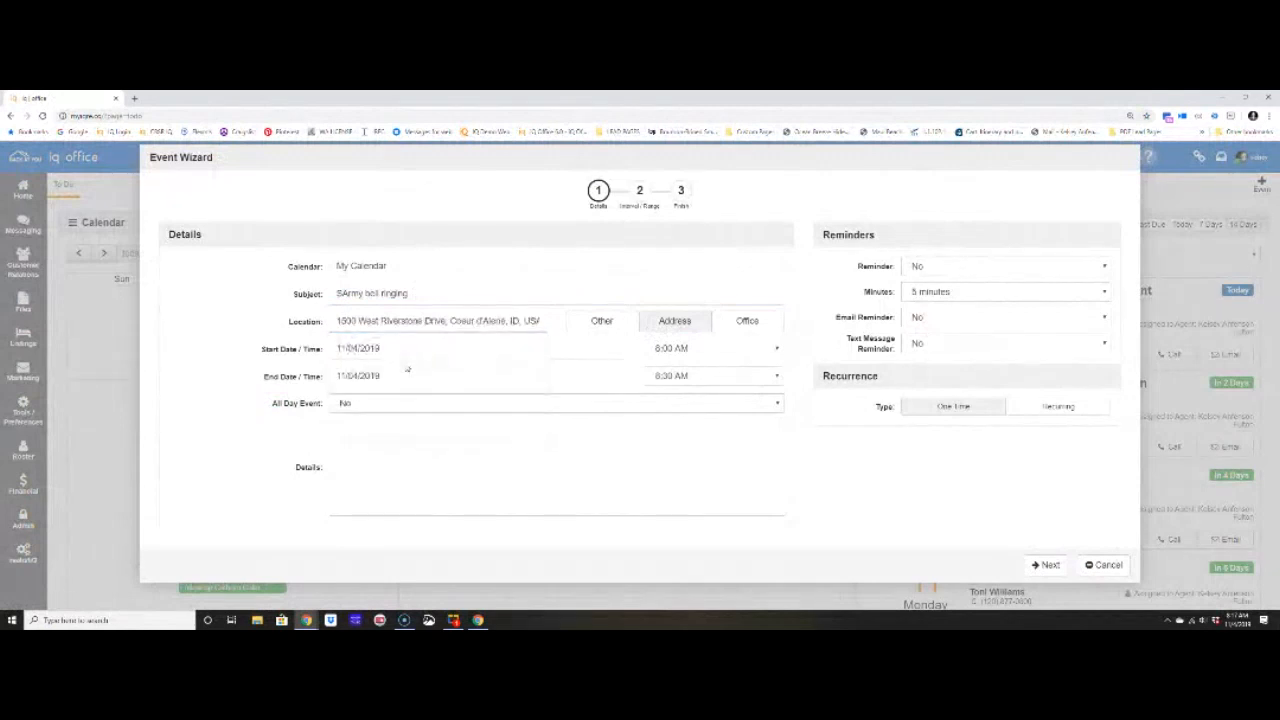
Set the event's start and end dates to 11/09/2019.
left_click(354, 349)
left_click(467, 432)
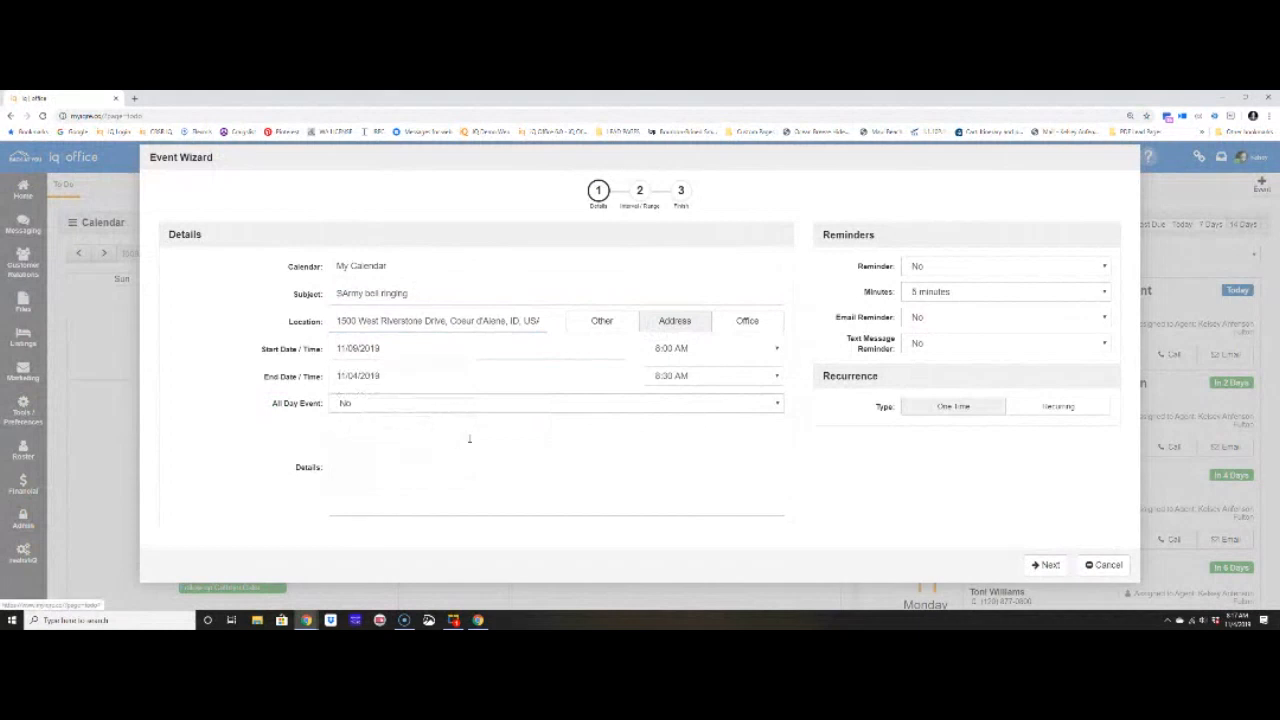
left_click(462, 376)
left_click(469, 458)
Set the event's end time to 12:00 PM, proceed to the summary and finish creating the event.
left_click(710, 376)
scroll(699, 325, "down", 5)
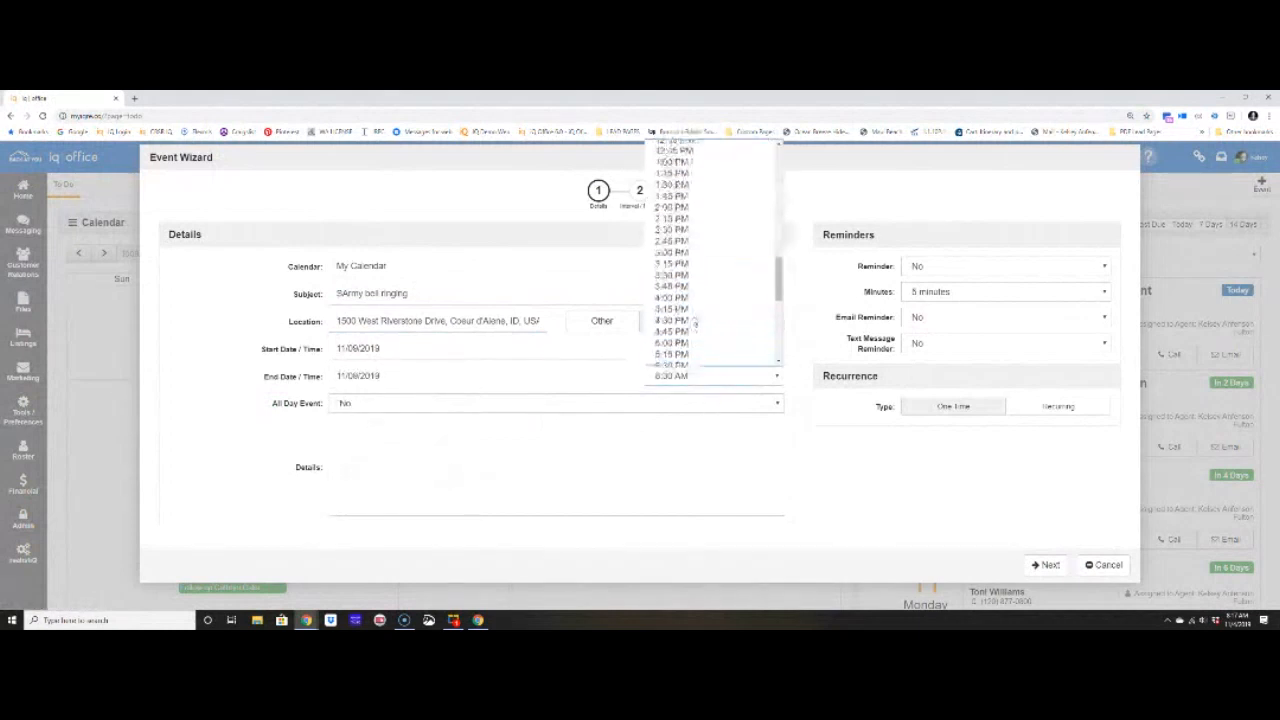
scroll(686, 162, "up", 3)
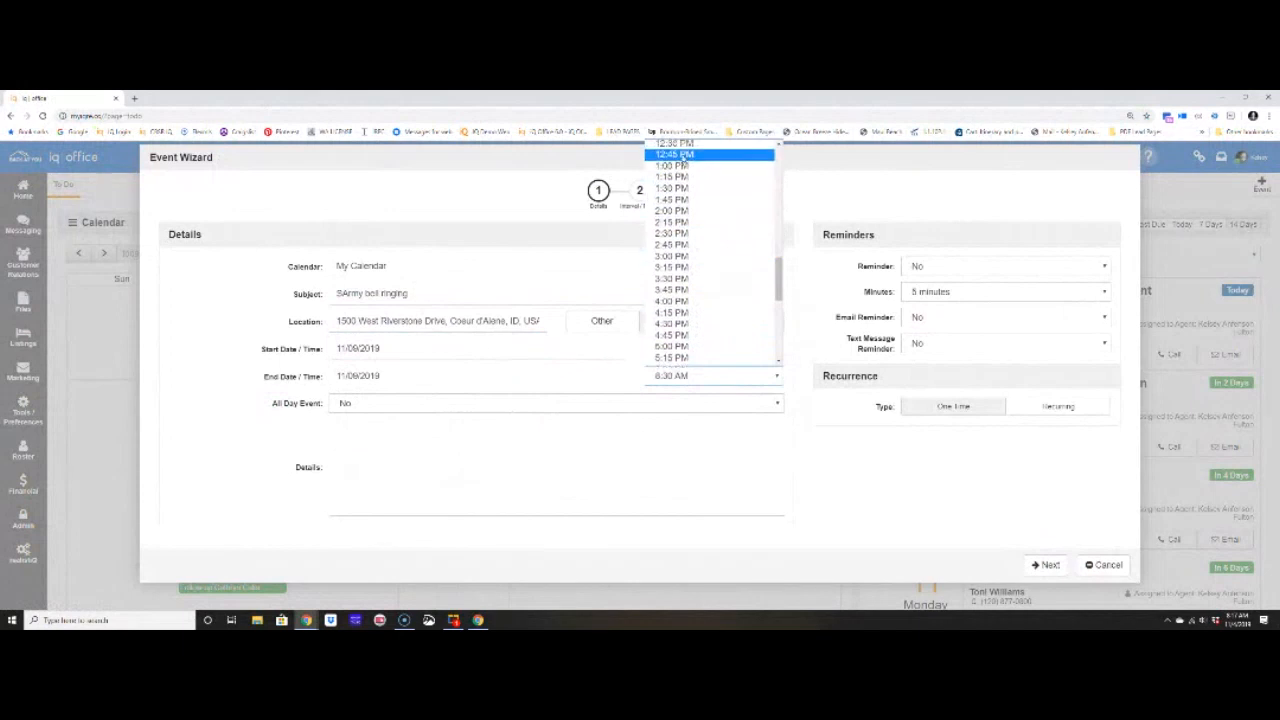
left_click(687, 219)
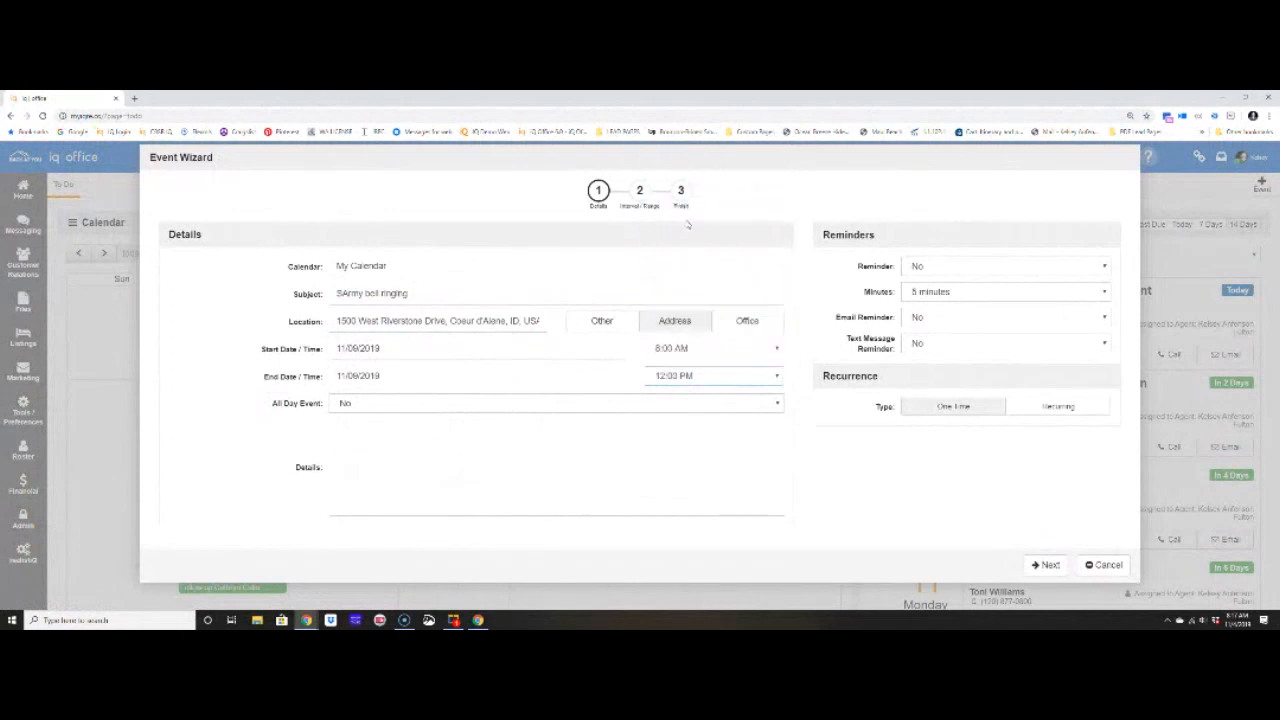
left_click(1044, 566)
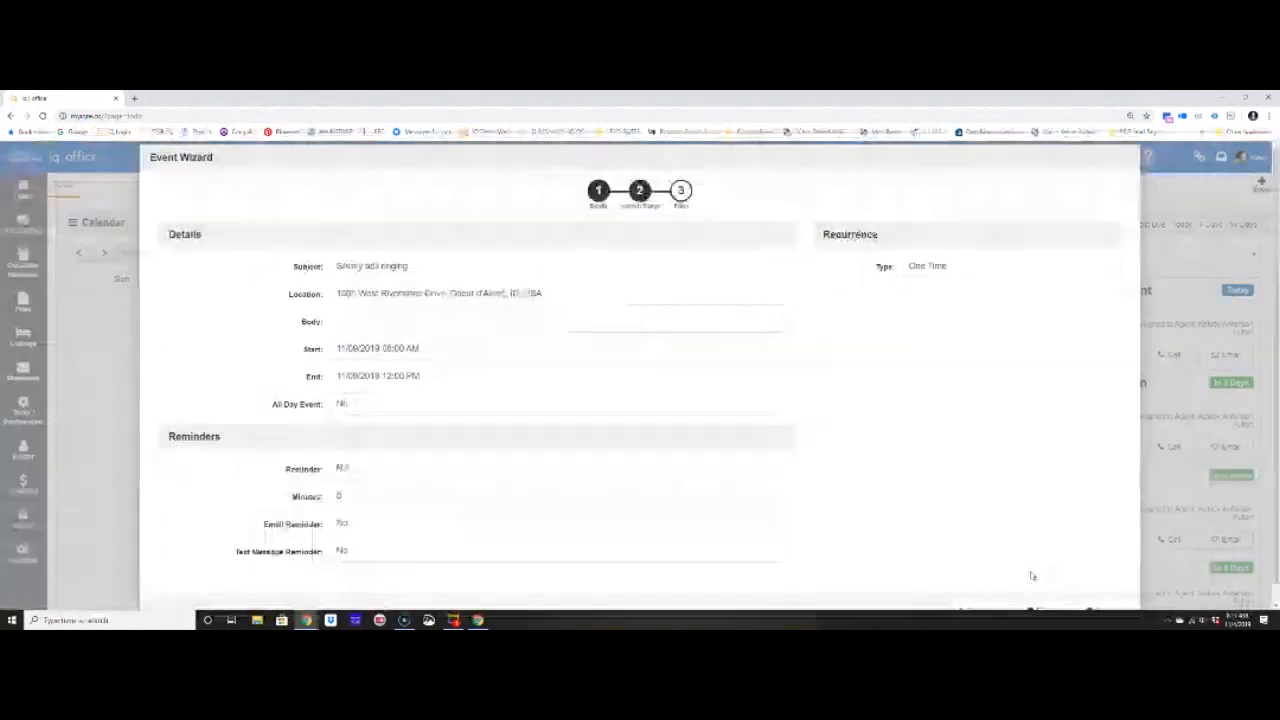
left_click(1048, 593)
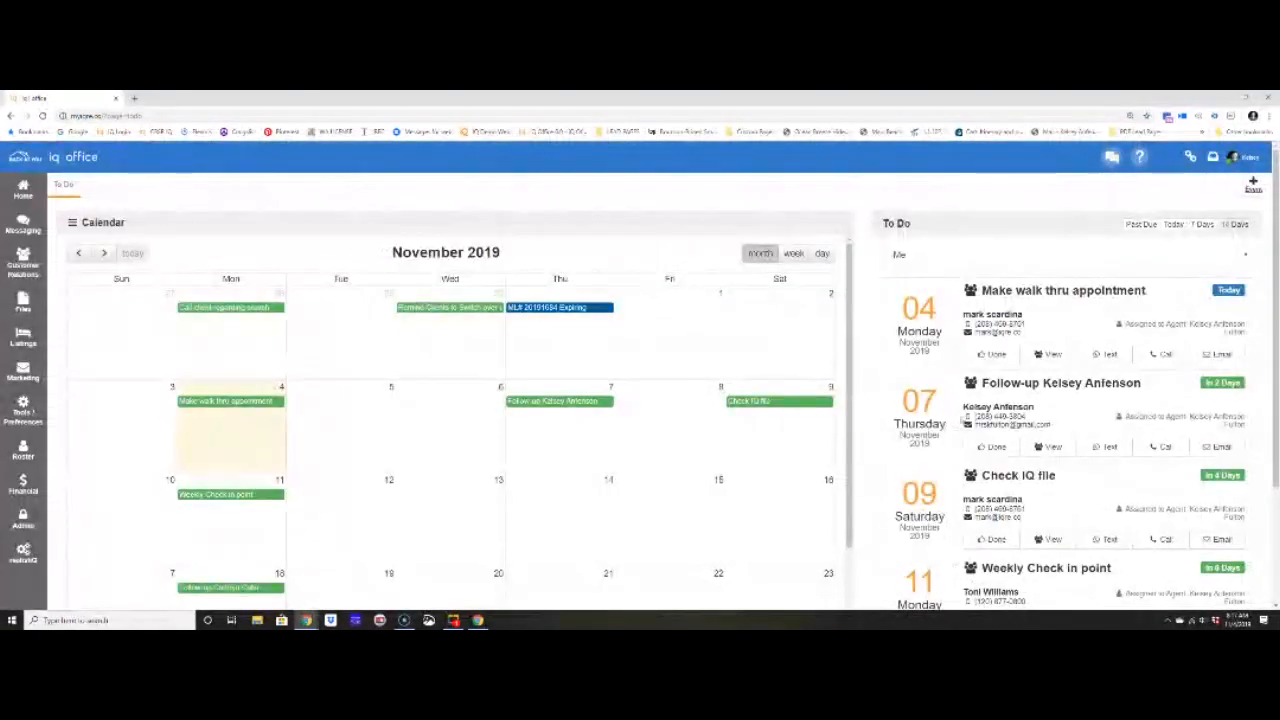
Review the To Do list, return to the Home dashboard and look for the "SArmy bell ringing" event among the upcoming items.
scroll(895, 450, "down", 2)
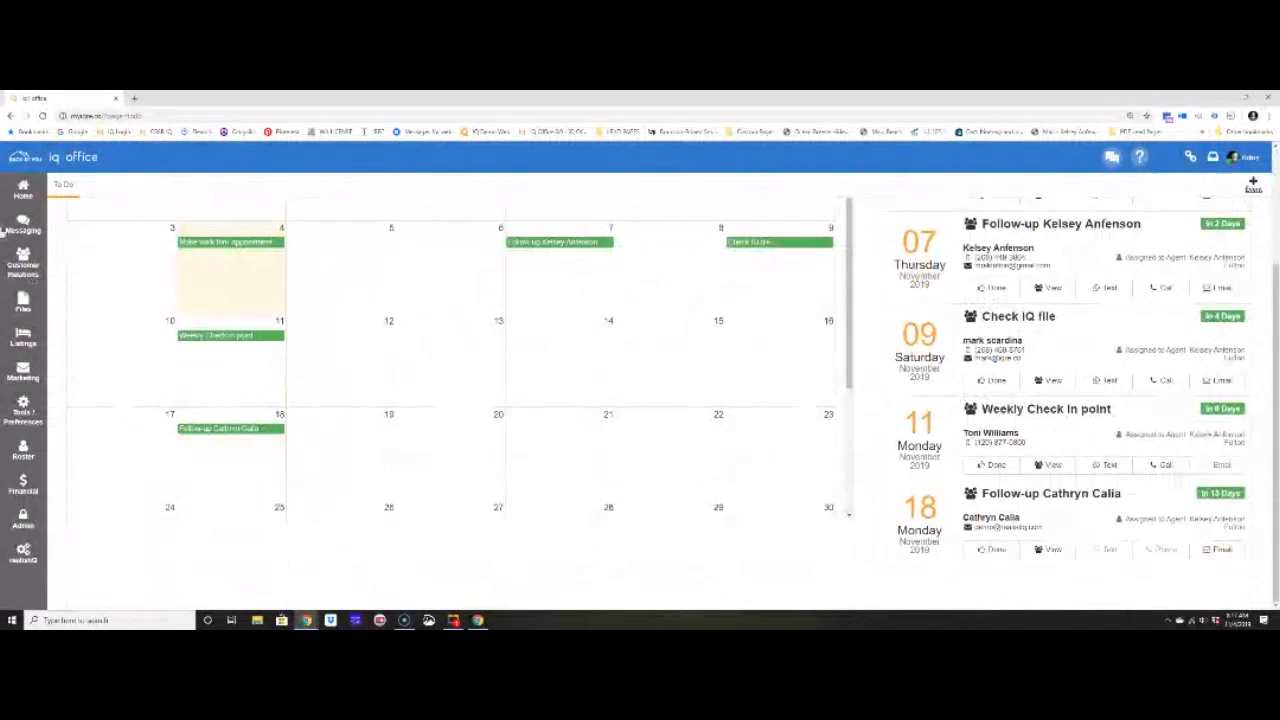
left_click(25, 192)
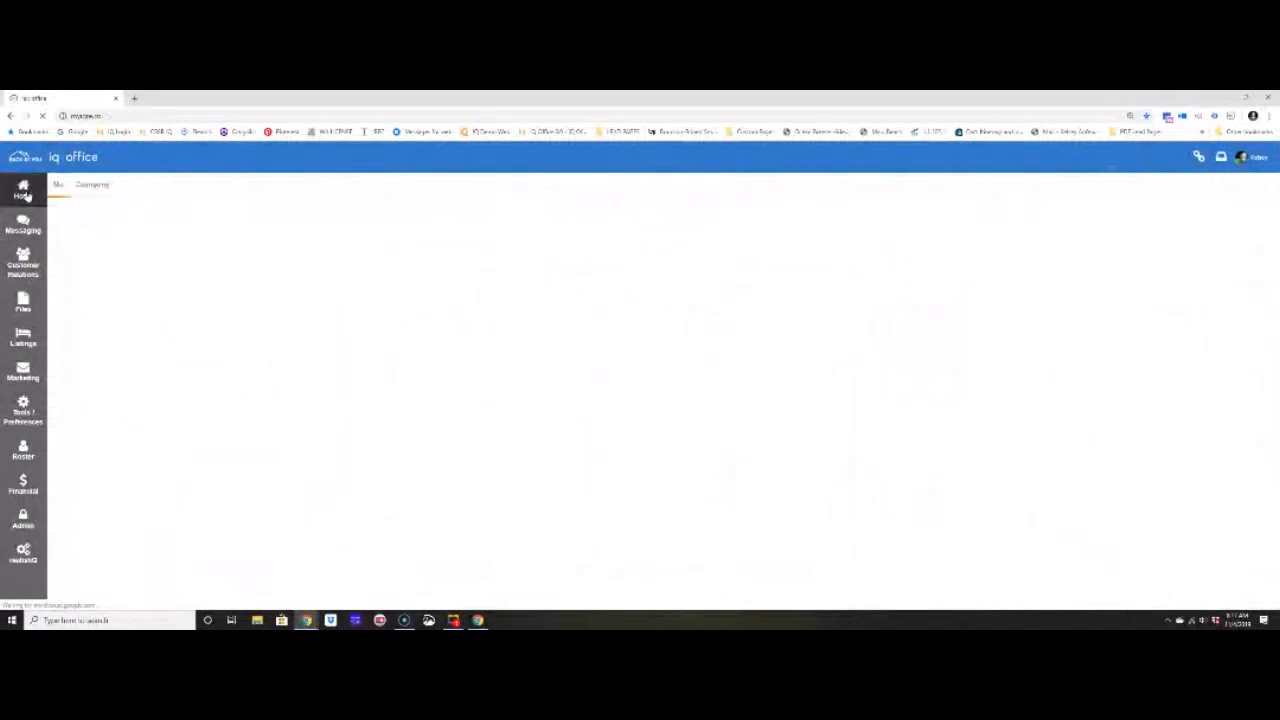
scroll(875, 383, "down", 3)
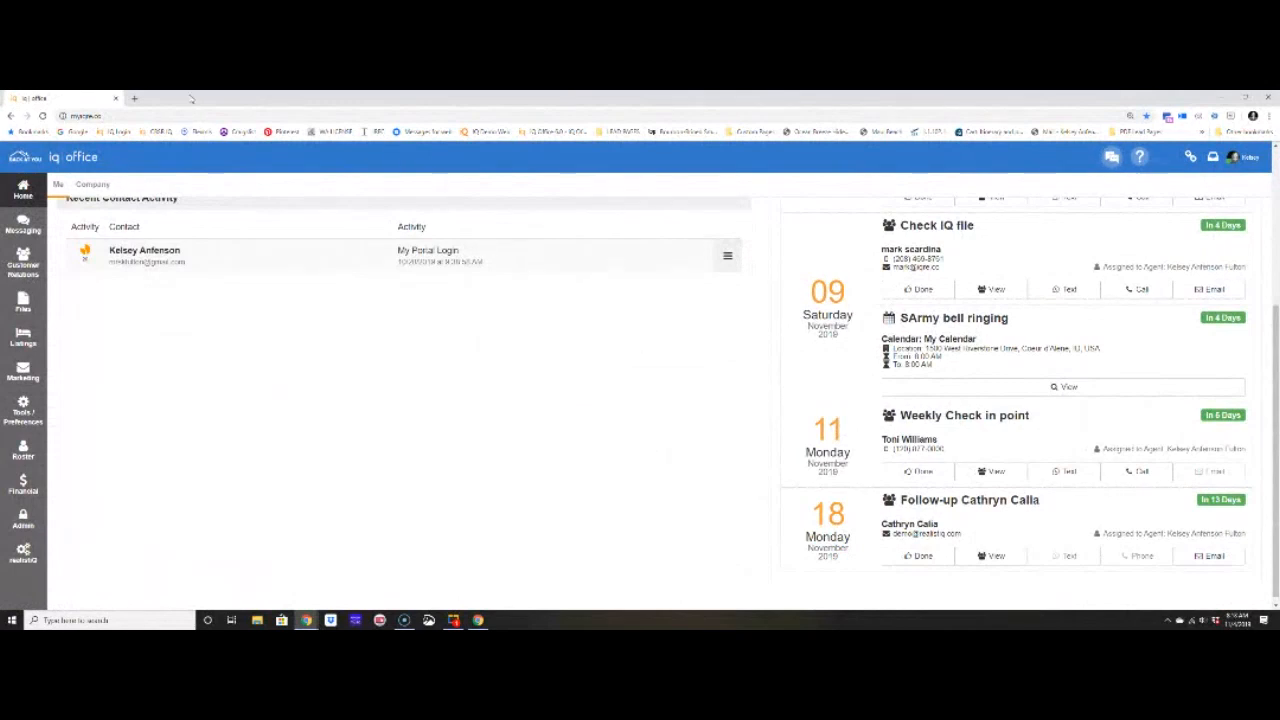
Open facebook.com in a new browser tab and go to the realistiq users group.
left_click(135, 98)
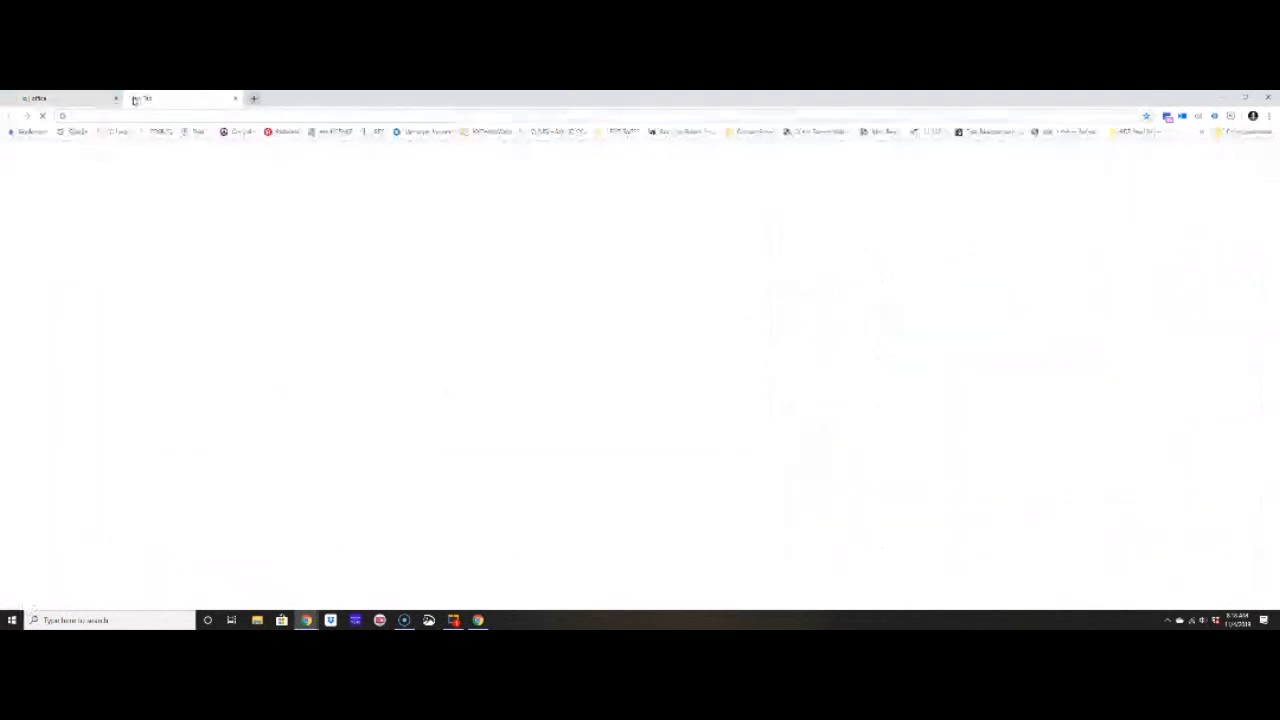
type("facebook.com")
key("Return")
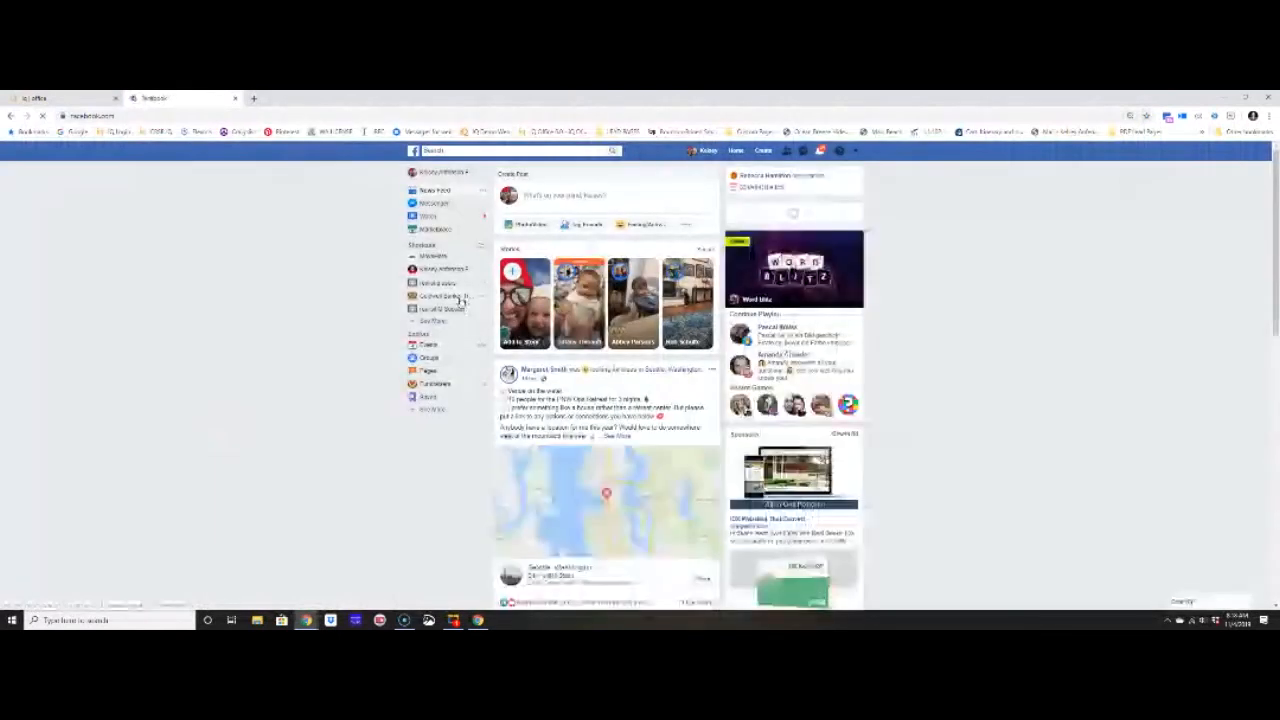
left_click(444, 287)
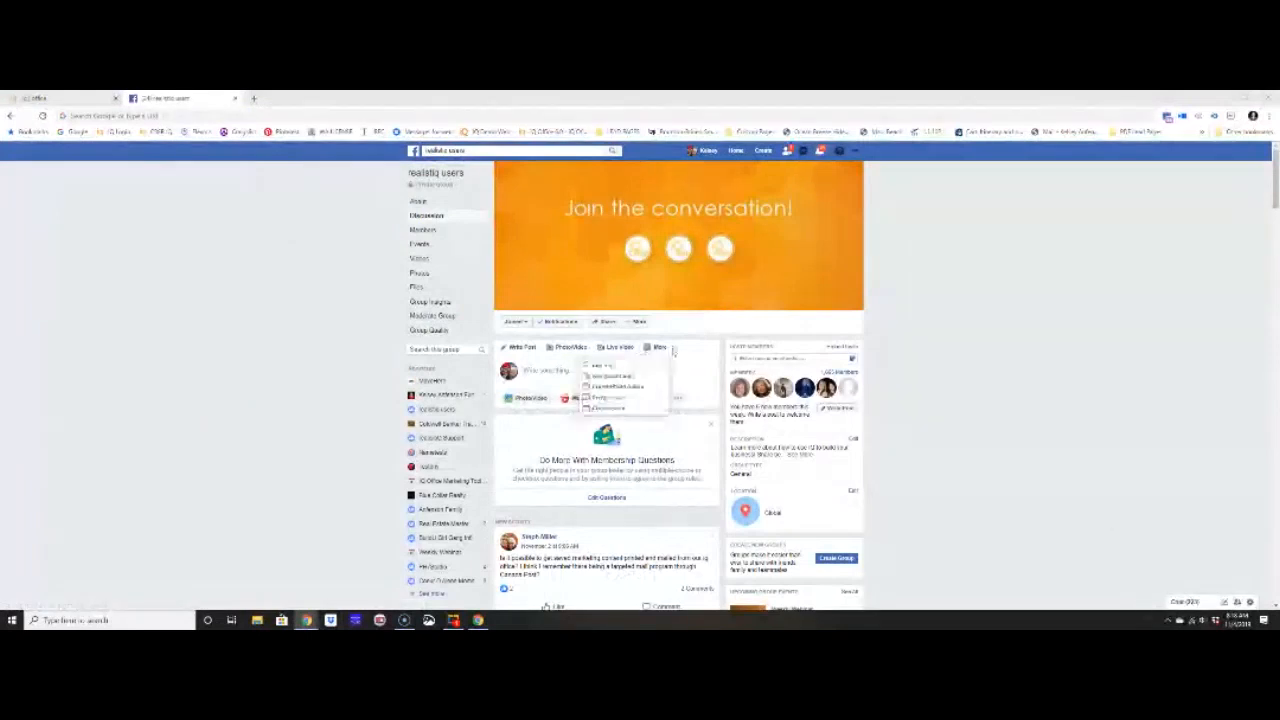
Open YouTube in another new browser tab and go to the Realistiq Support channel.
left_click(254, 98)
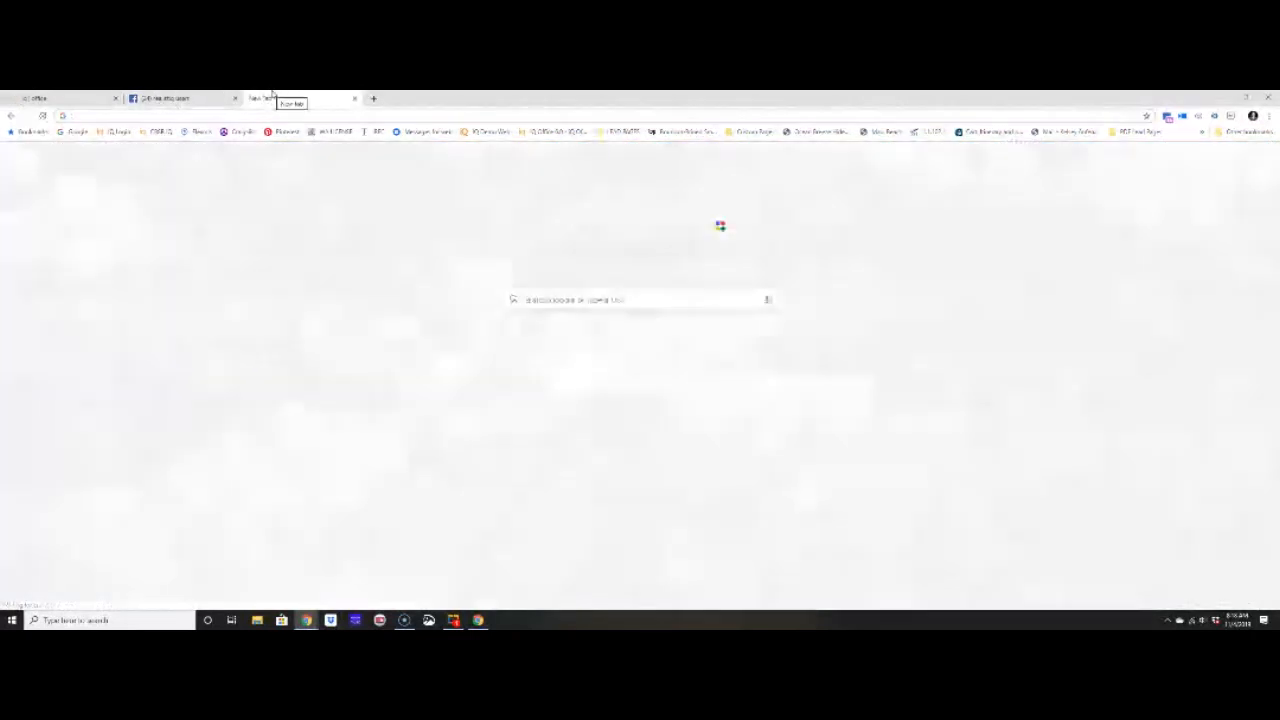
type("youtube.com")
key("Return")
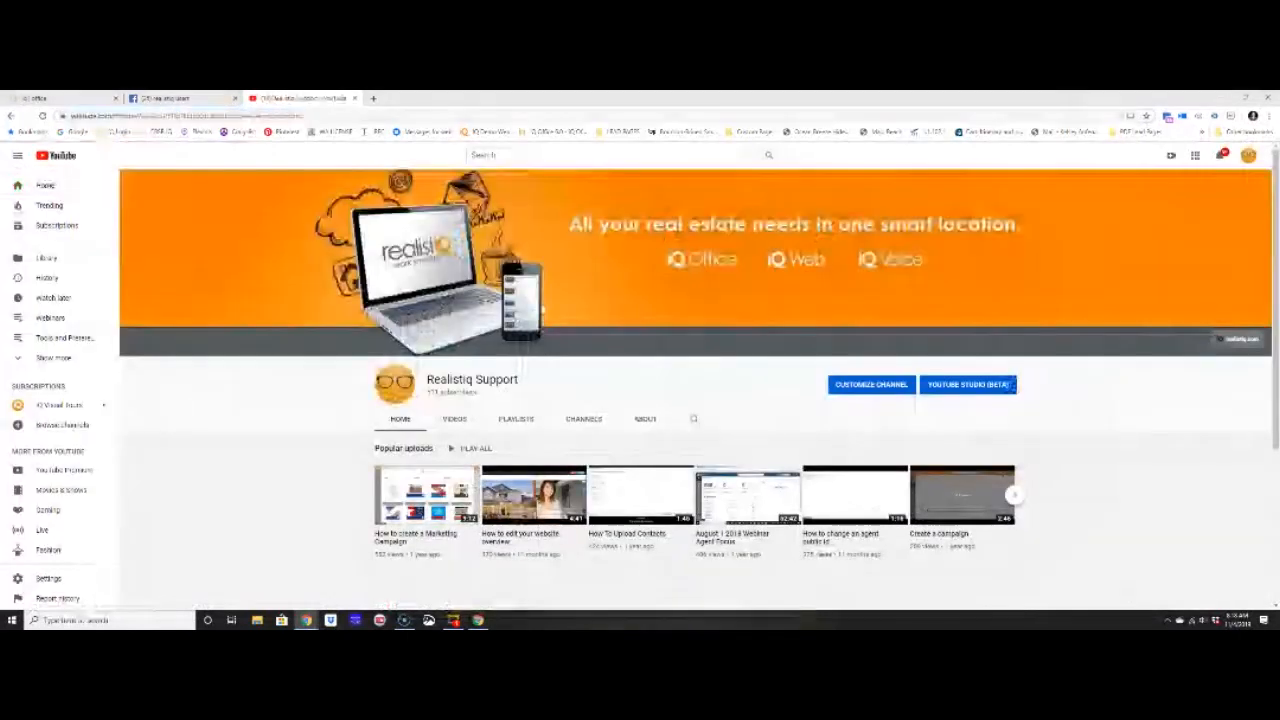
Search within the Realistiq Support channel for "action plans" and browse the matching videos.
left_click(695, 422)
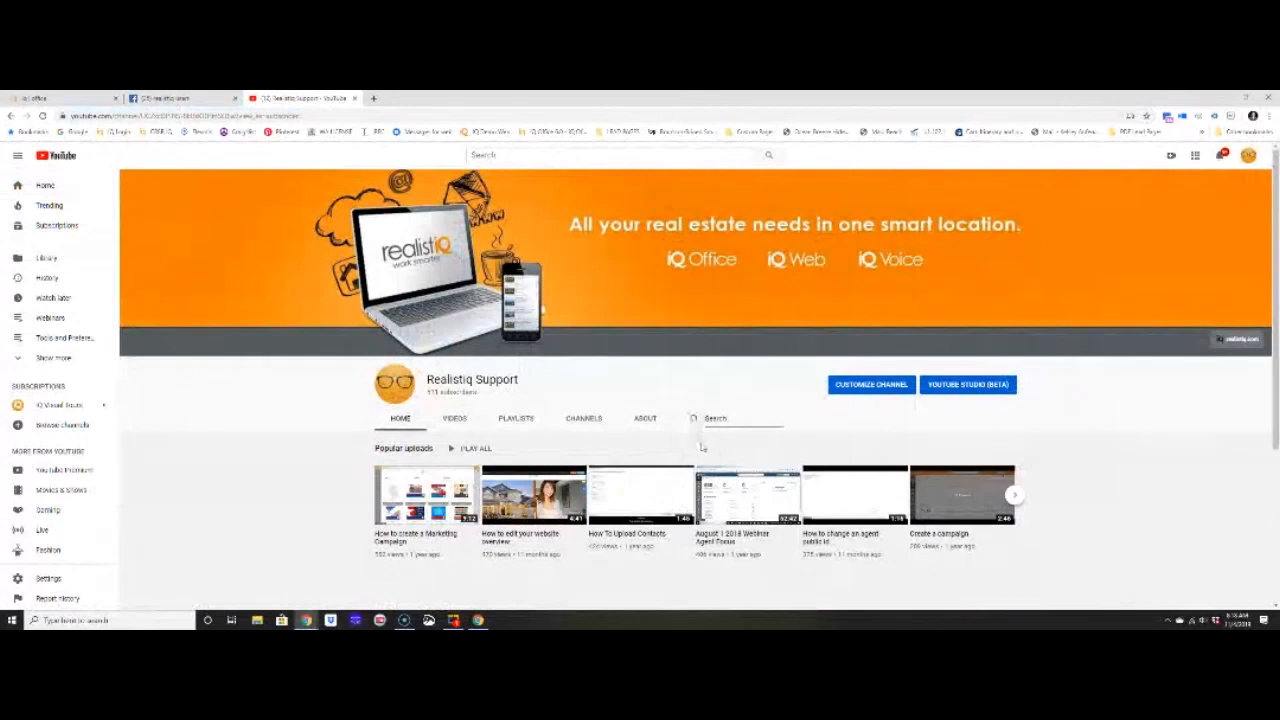
type("solion plan")
type("s")
key("Return")
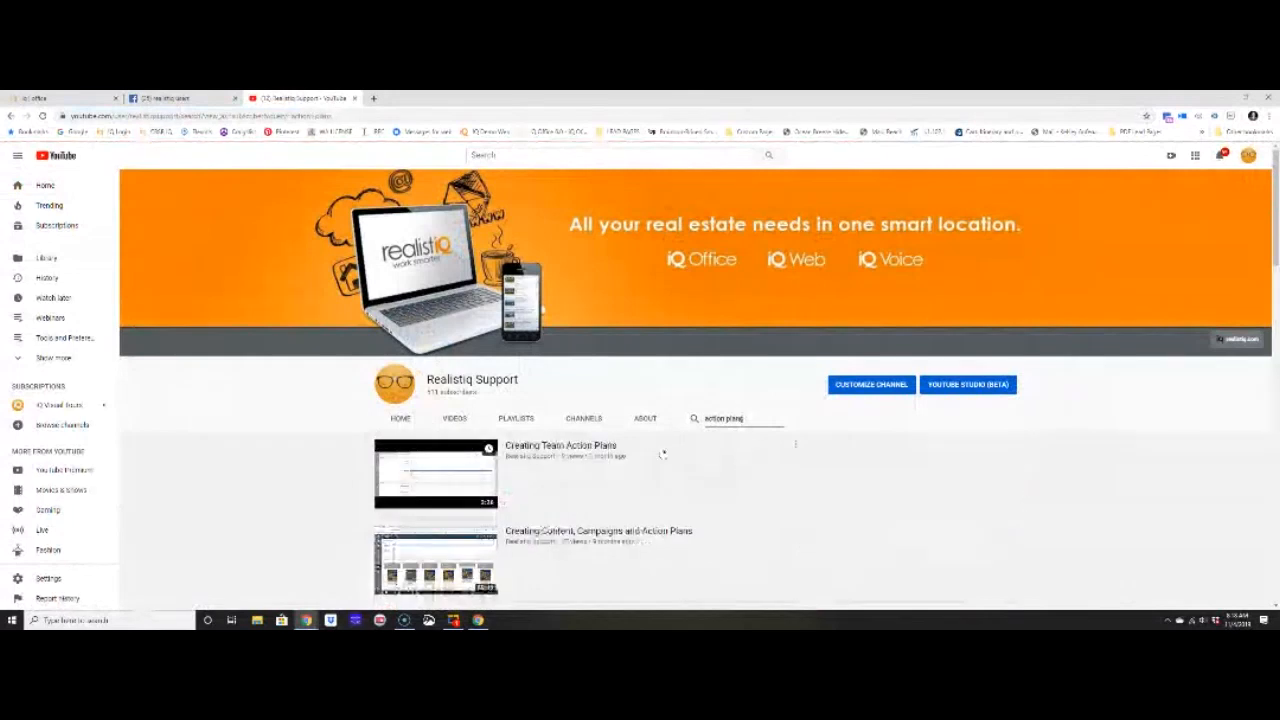
scroll(663, 454, "down", 15)
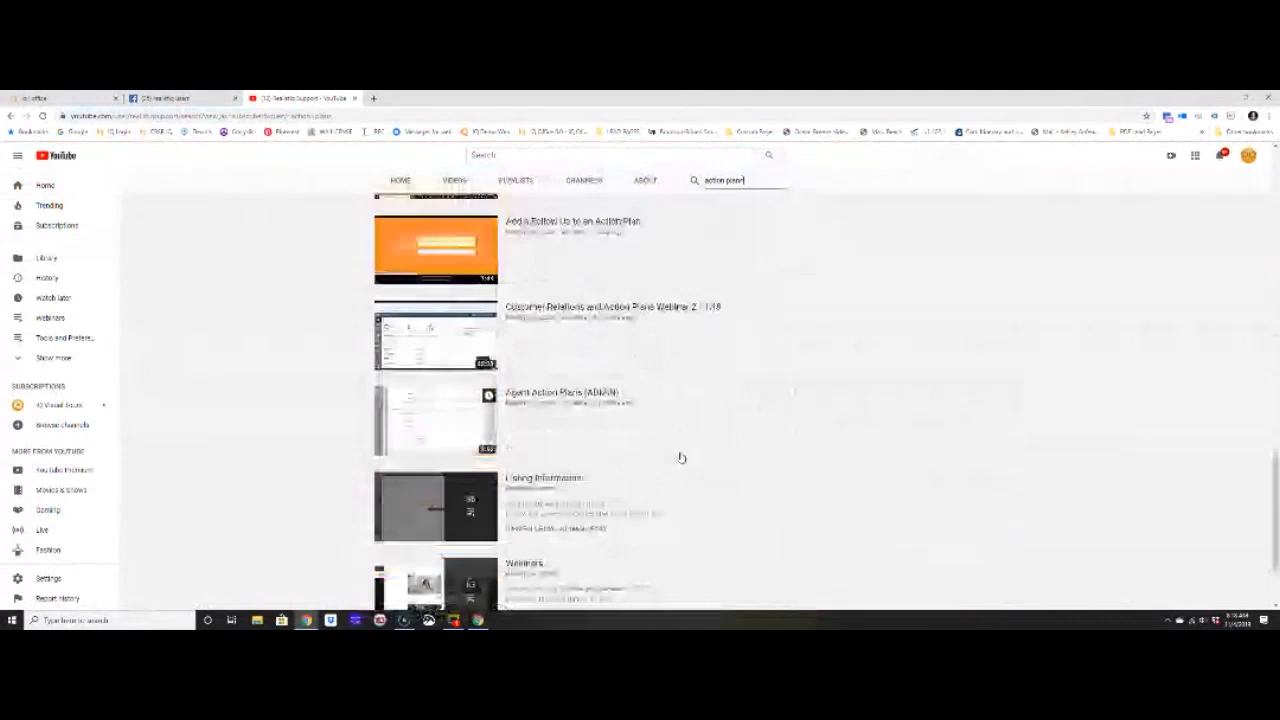
scroll(680, 457, "up", 5)
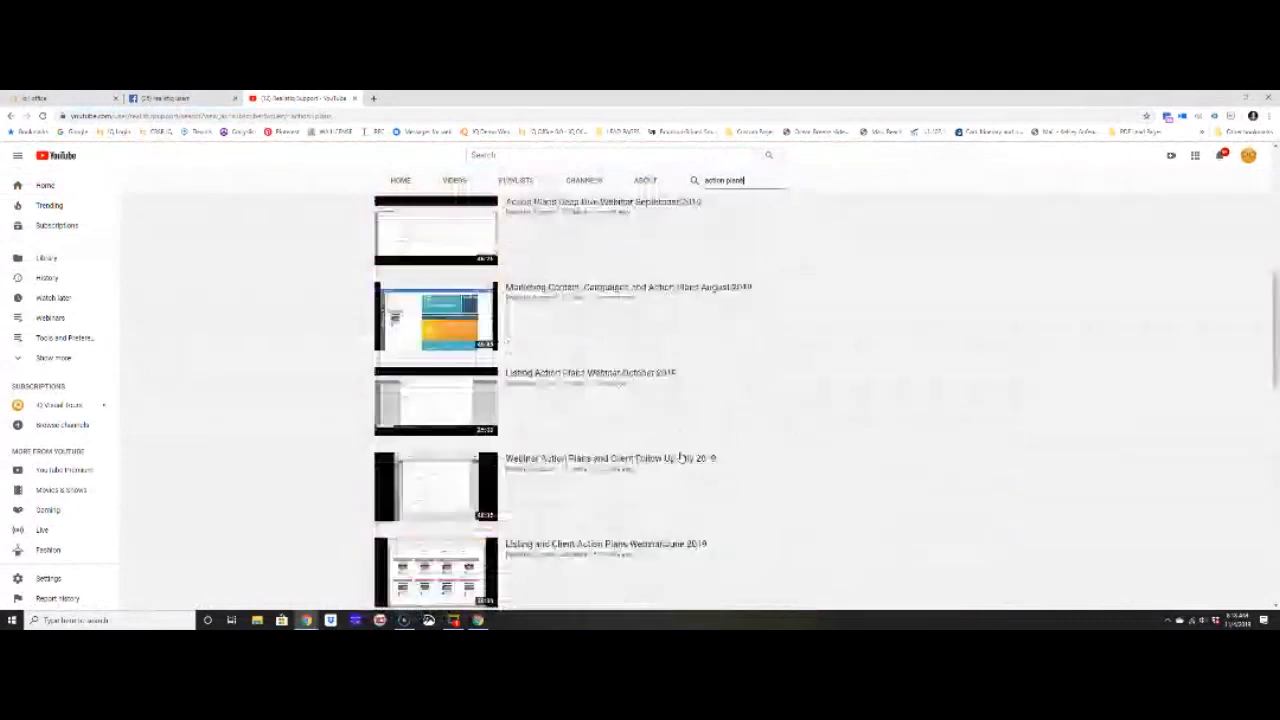
scroll(680, 457, "up", 10)
Open another new browser tab.
left_click(373, 98)
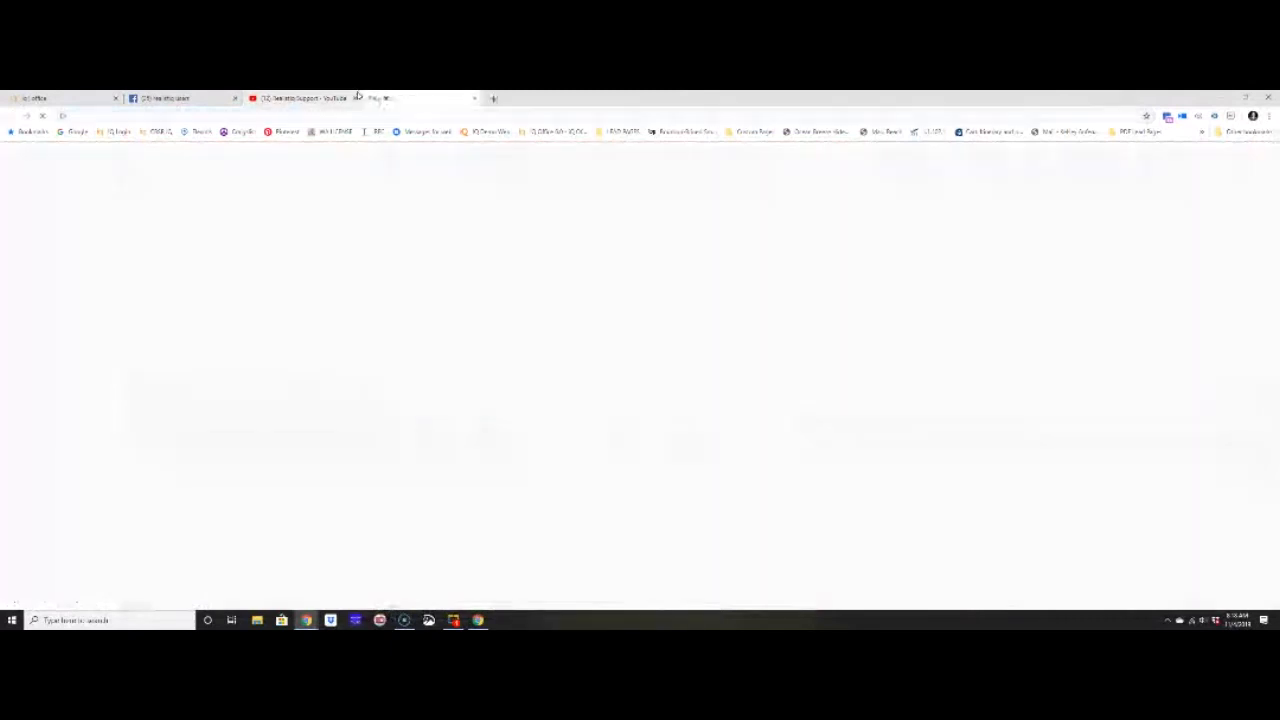